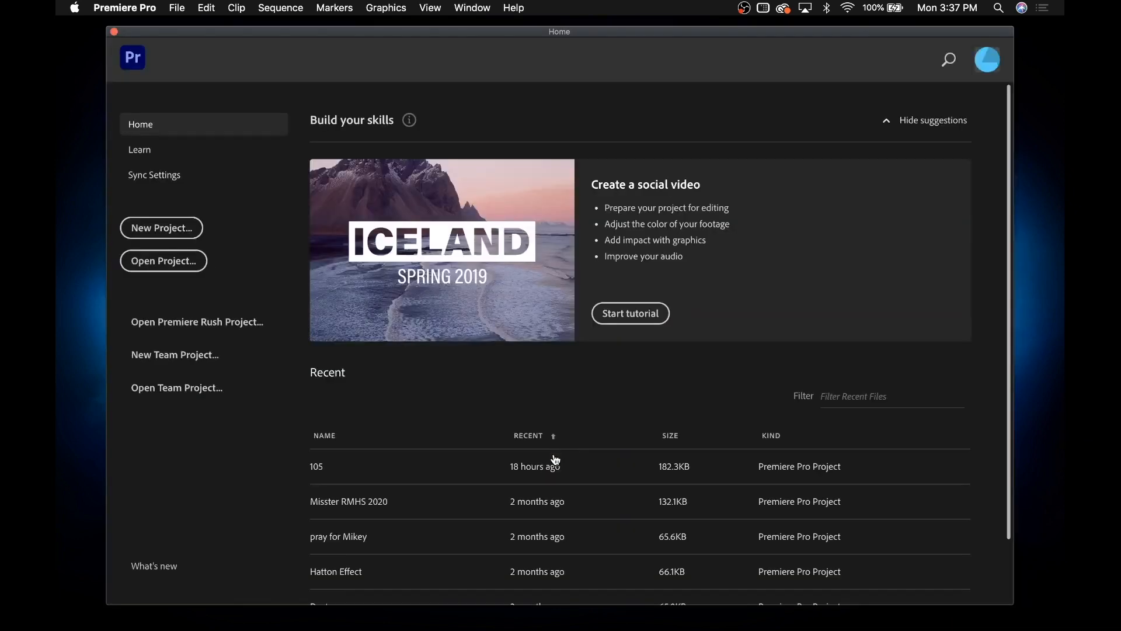
Create a new project named 'Project' saved to the RCTV Tutorials folder, reviewing scratch disk settings
{"action": "left_click", "coordinate": [187, 228]}
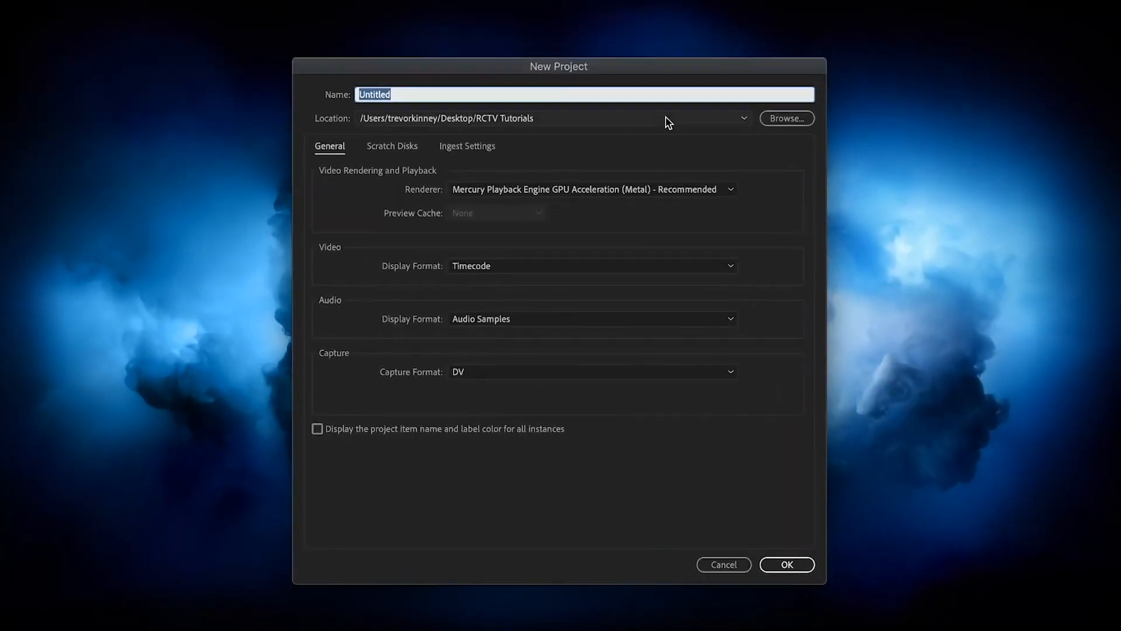
{"action": "type", "text": "Project"}
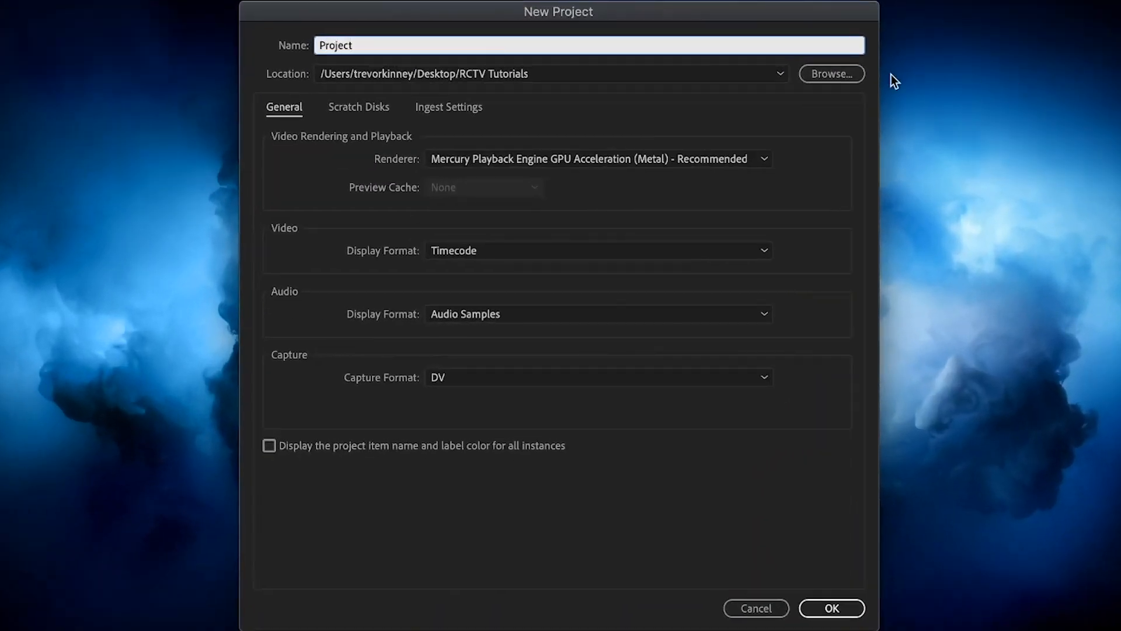
{"action": "left_click", "coordinate": [839, 79]}
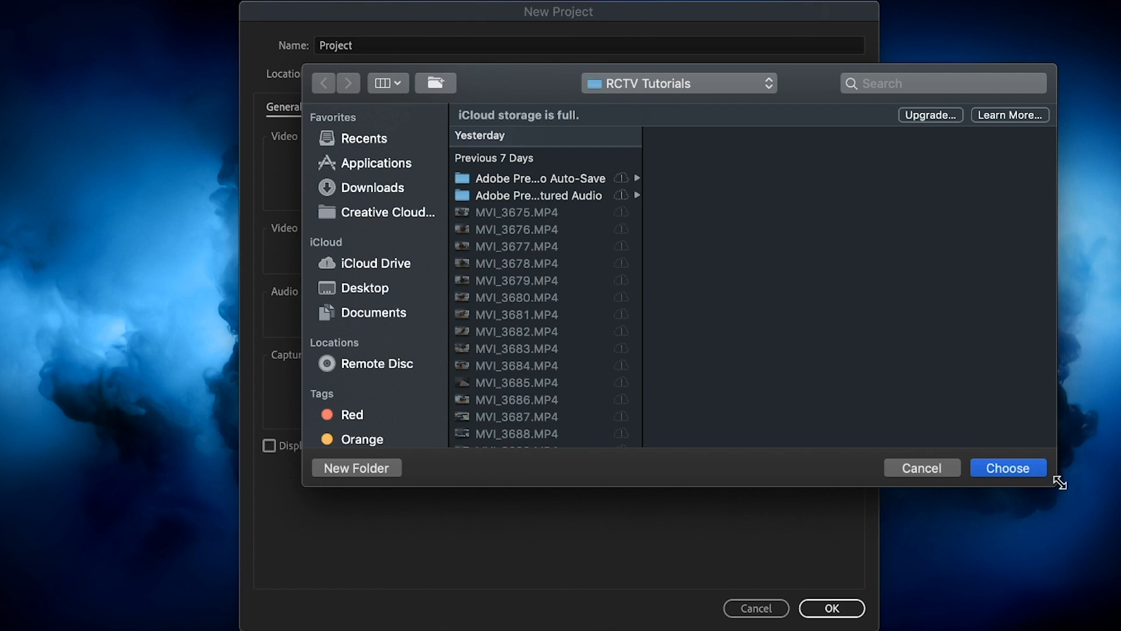
{"action": "left_click", "coordinate": [1033, 468]}
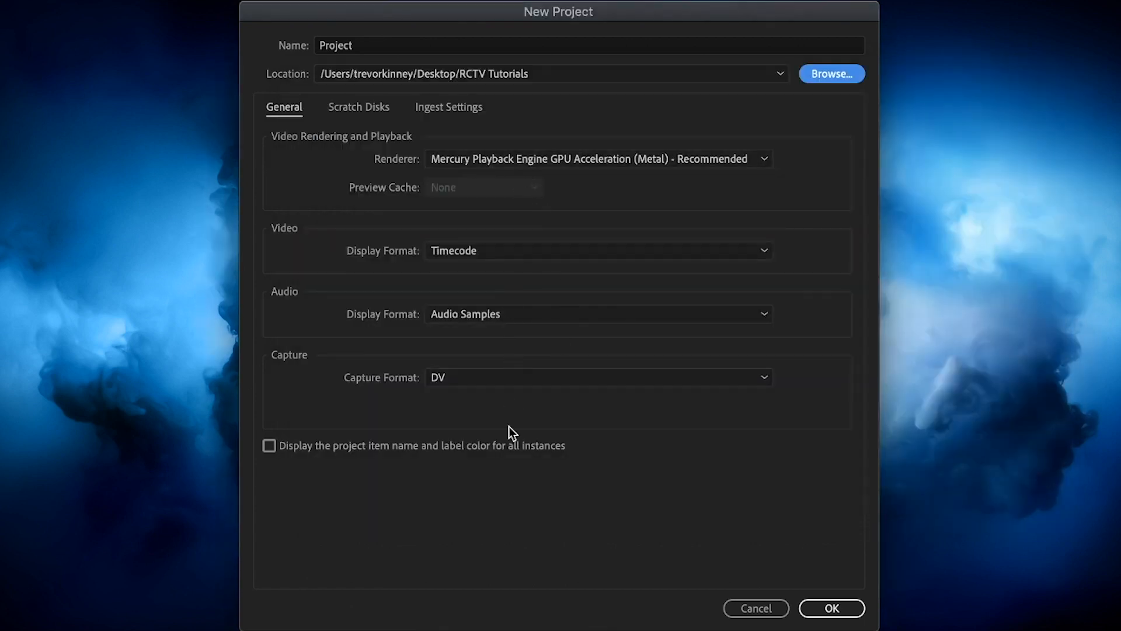
{"action": "left_click", "coordinate": [369, 108]}
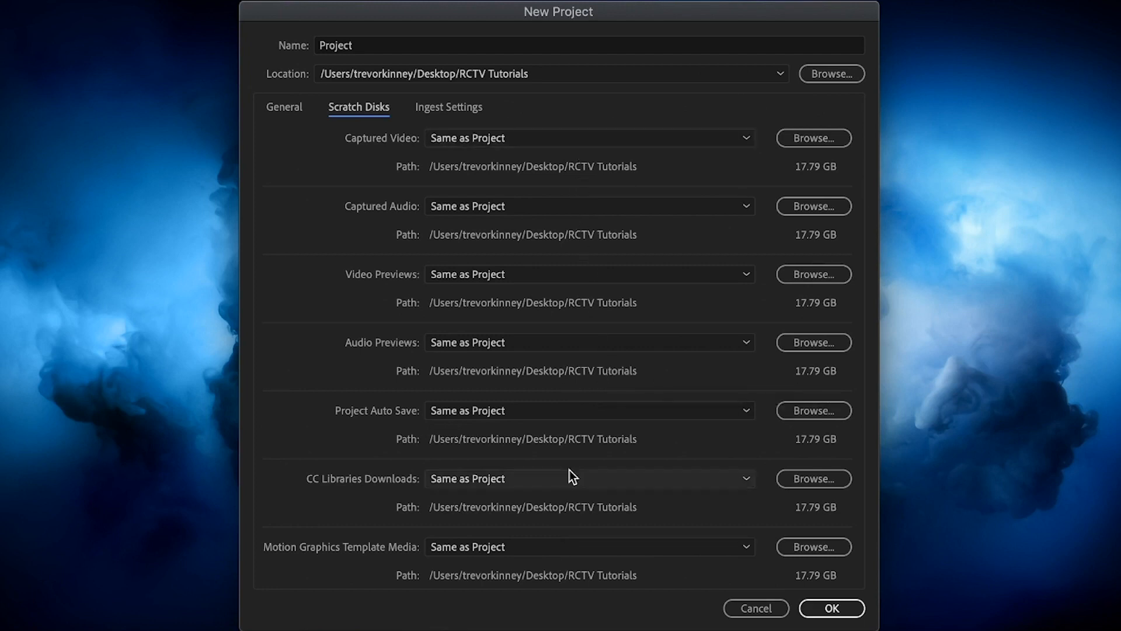
{"action": "left_click", "coordinate": [832, 608]}
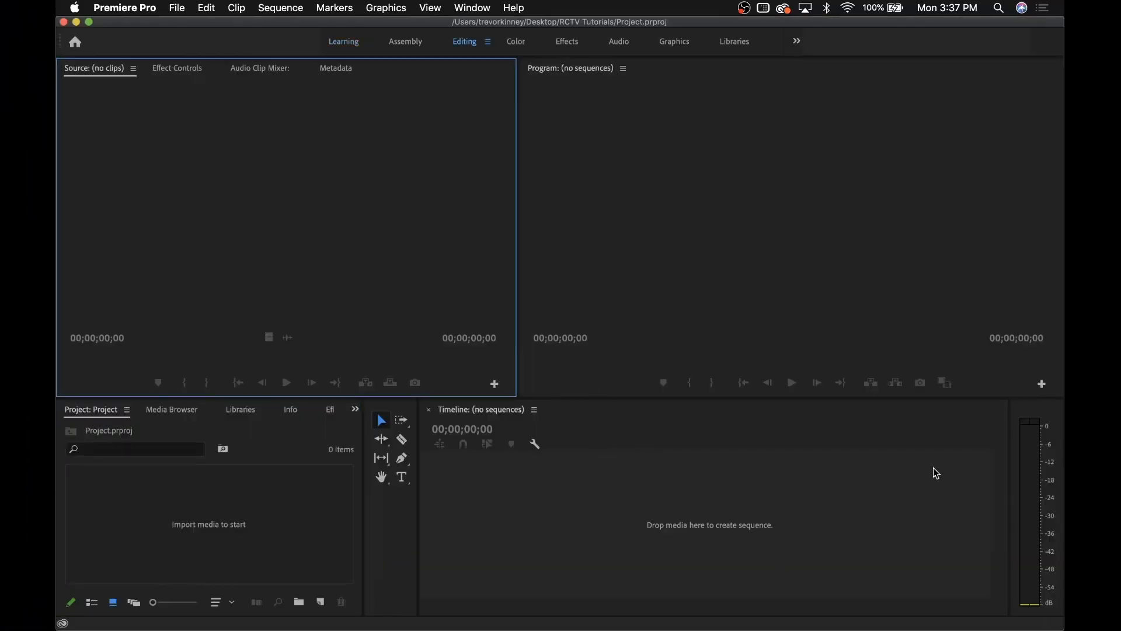
Import clips MVI_3675.MP4 through MVI_3712.MP4 from RCTV Tutorials into the project
{"action": "left_click", "coordinate": [178, 8]}
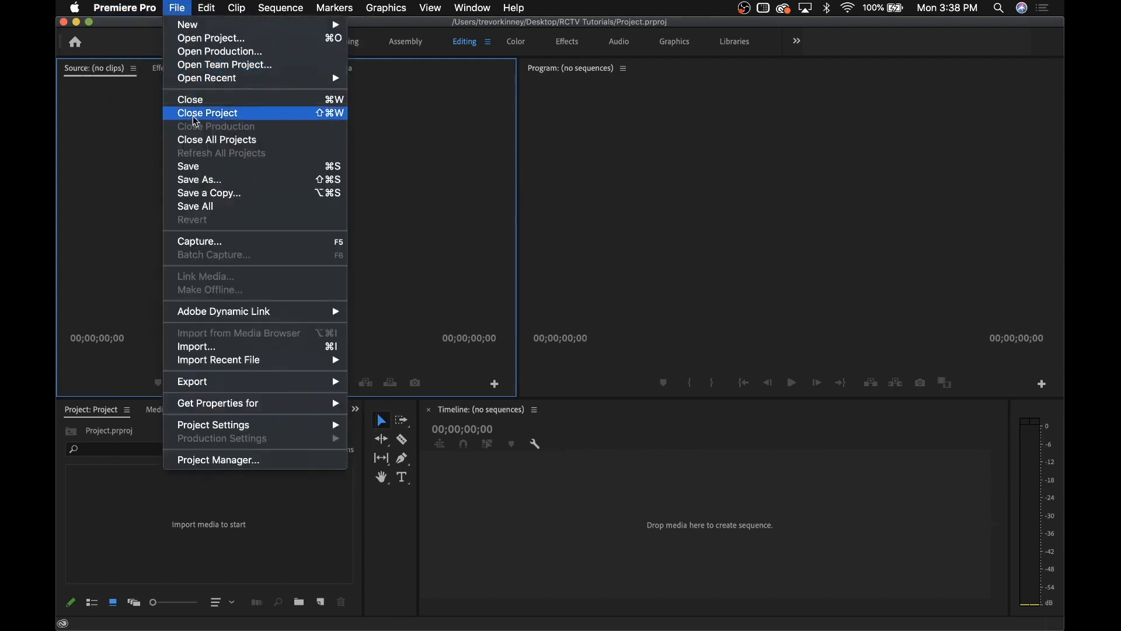
{"action": "left_click", "coordinate": [231, 347]}
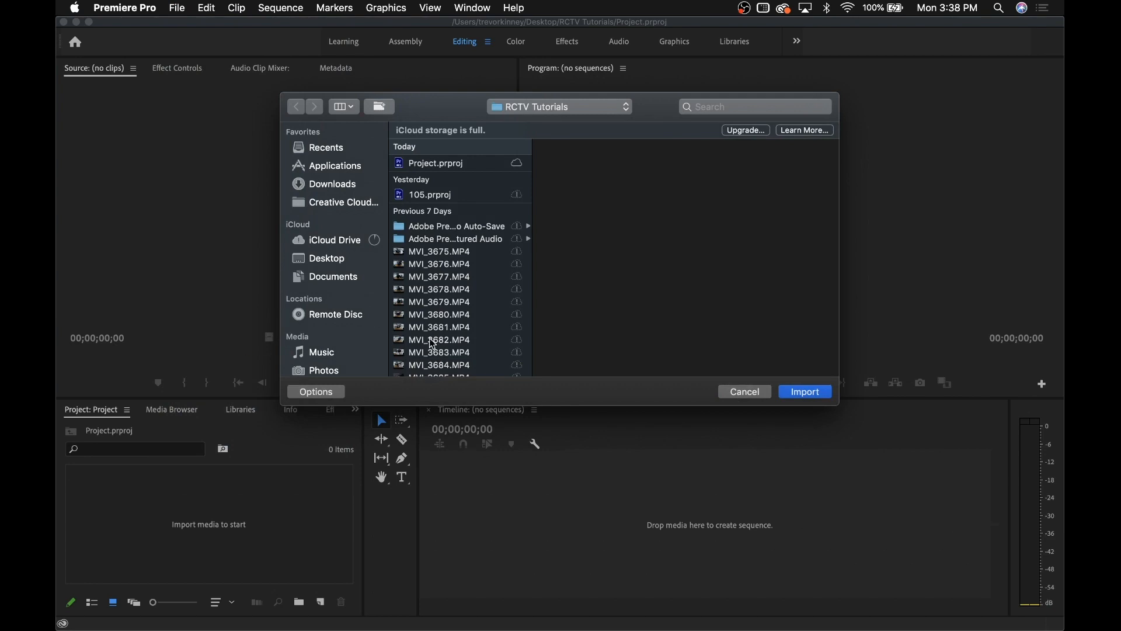
{"action": "scroll", "coordinate": [480, 304], "scroll_direction": "down", "scroll_amount": 1}
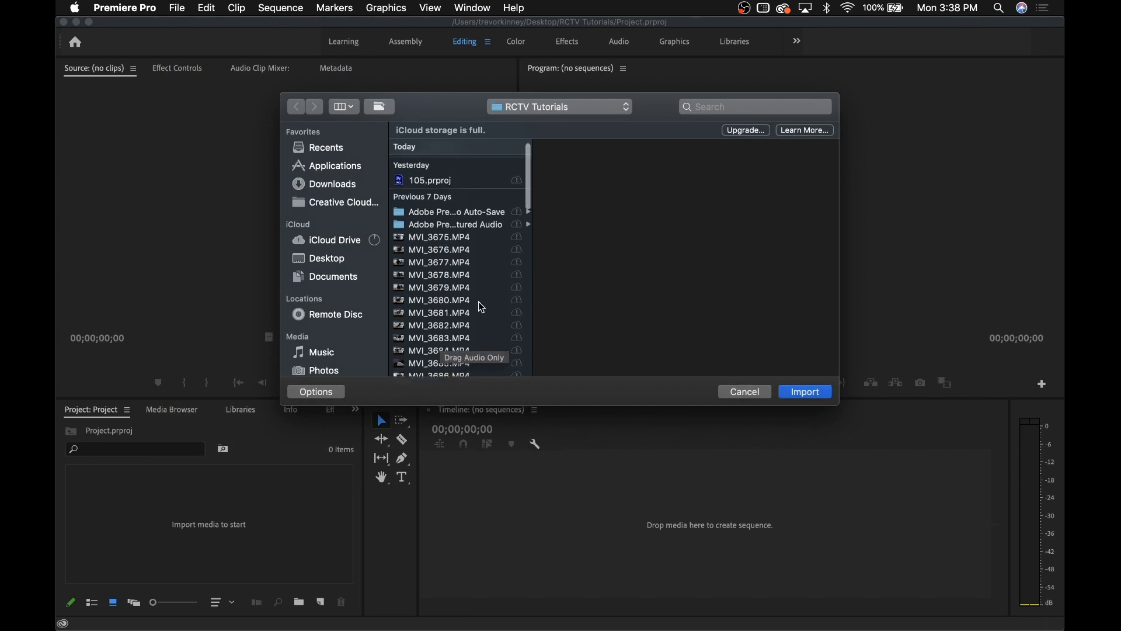
{"action": "left_click", "coordinate": [458, 240]}
{"action": "scroll", "coordinate": [461, 251], "scroll_direction": "down", "scroll_amount": 5}
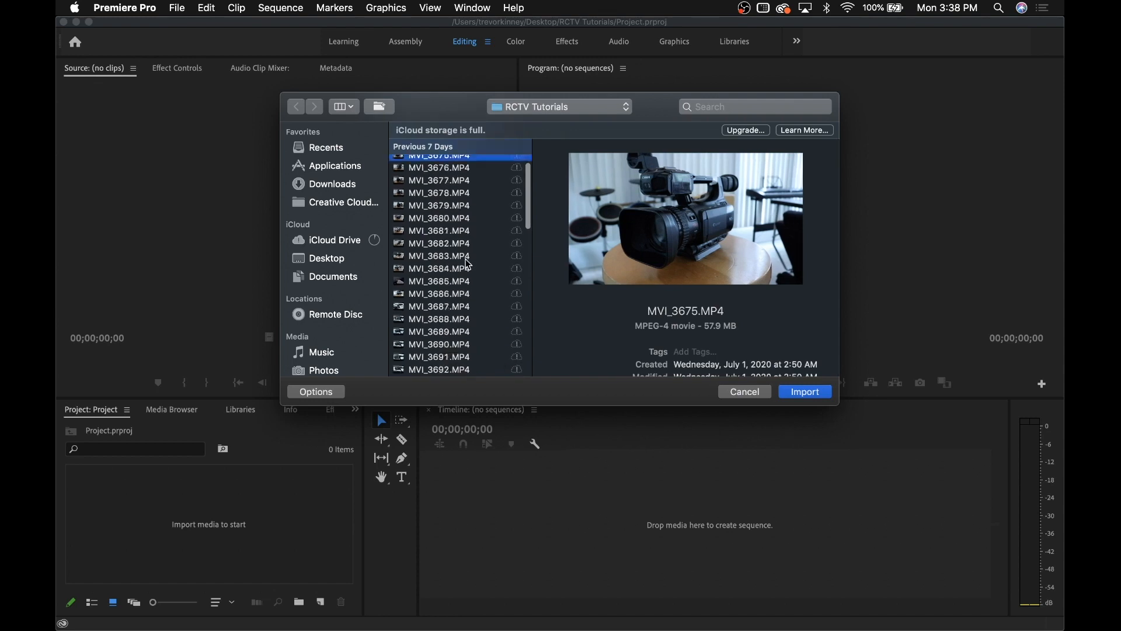
{"action": "scroll", "coordinate": [469, 264], "scroll_direction": "up", "scroll_amount": 3}
{"action": "scroll", "coordinate": [469, 265], "scroll_direction": "down", "scroll_amount": 1}
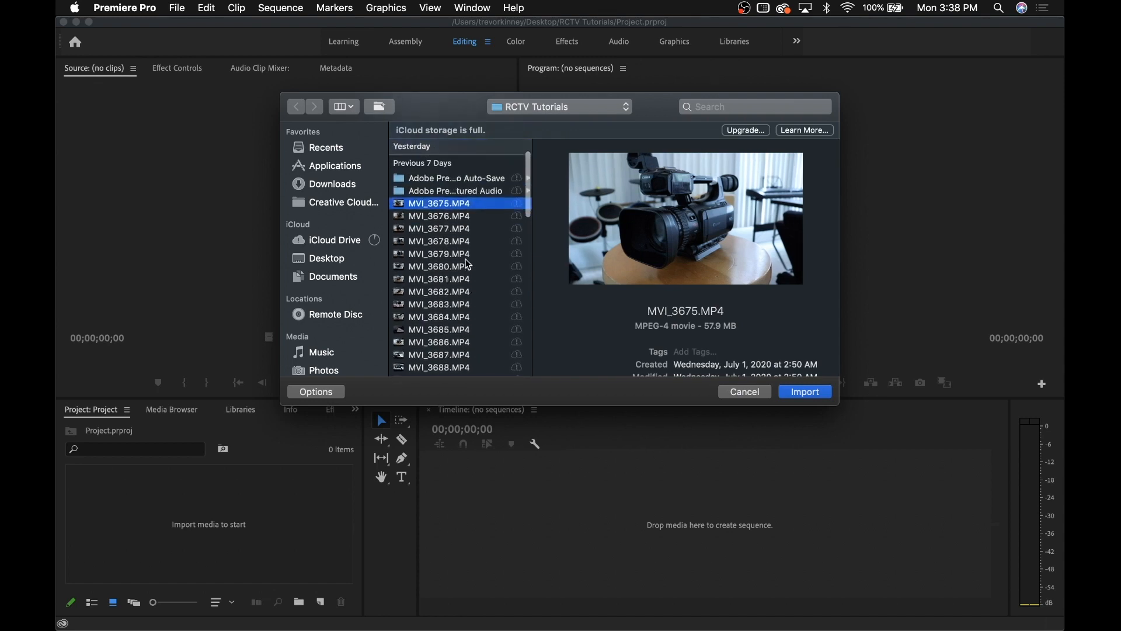
{"action": "scroll", "coordinate": [470, 265], "scroll_direction": "down", "scroll_amount": 10}
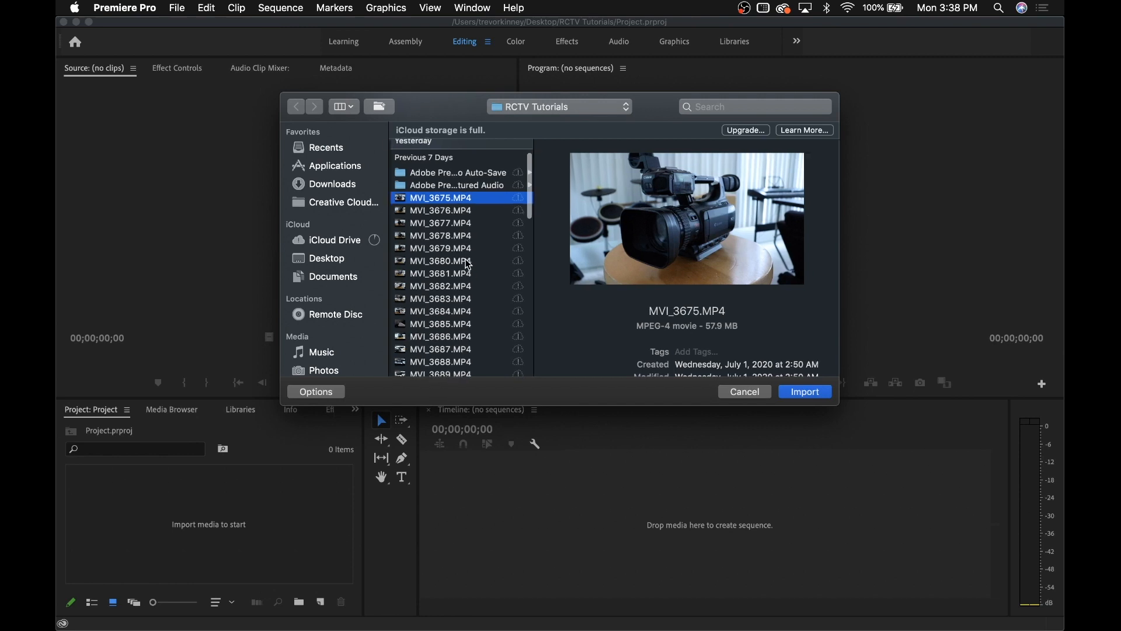
{"action": "scroll", "coordinate": [470, 265], "scroll_direction": "down", "scroll_amount": 8}
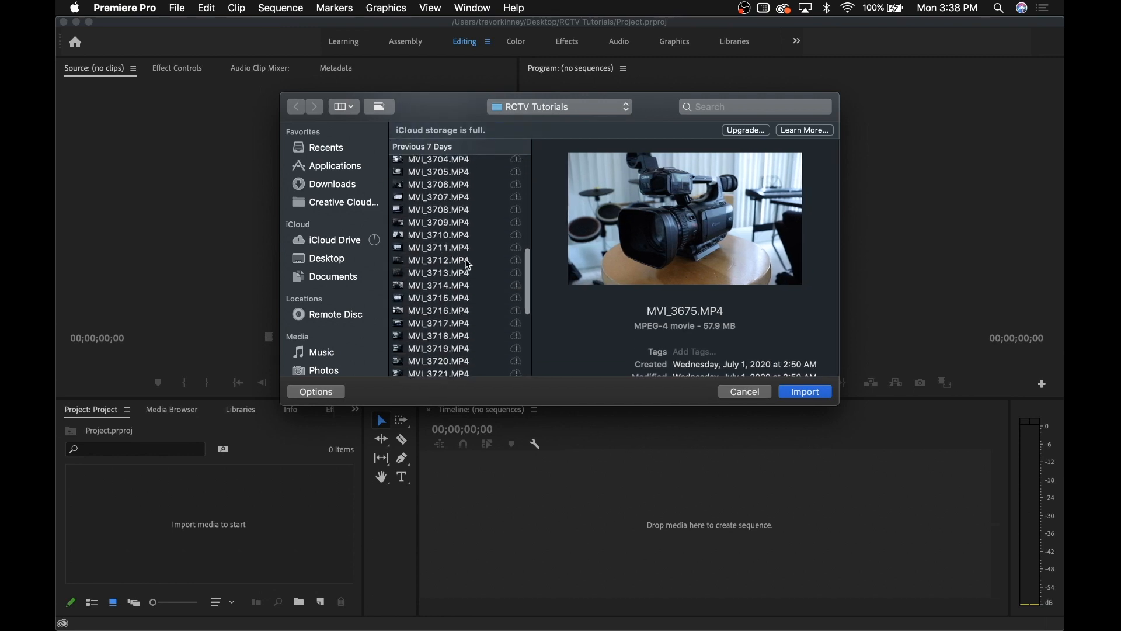
{"action": "left_click", "coordinate": [441, 269], "text": "shift"}
{"action": "scroll", "coordinate": [442, 269], "scroll_direction": "up", "scroll_amount": 10}
{"action": "scroll", "coordinate": [442, 269], "scroll_direction": "up", "scroll_amount": 10}
{"action": "scroll", "coordinate": [442, 268], "scroll_direction": "down", "scroll_amount": 3}
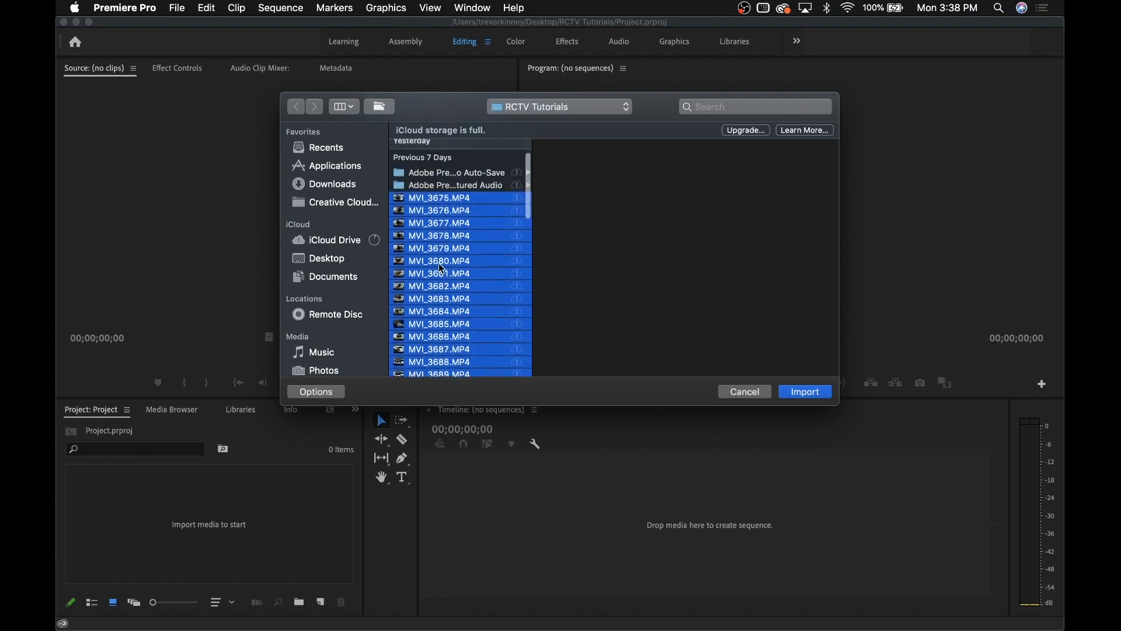
{"action": "scroll", "coordinate": [442, 268], "scroll_direction": "down", "scroll_amount": 2}
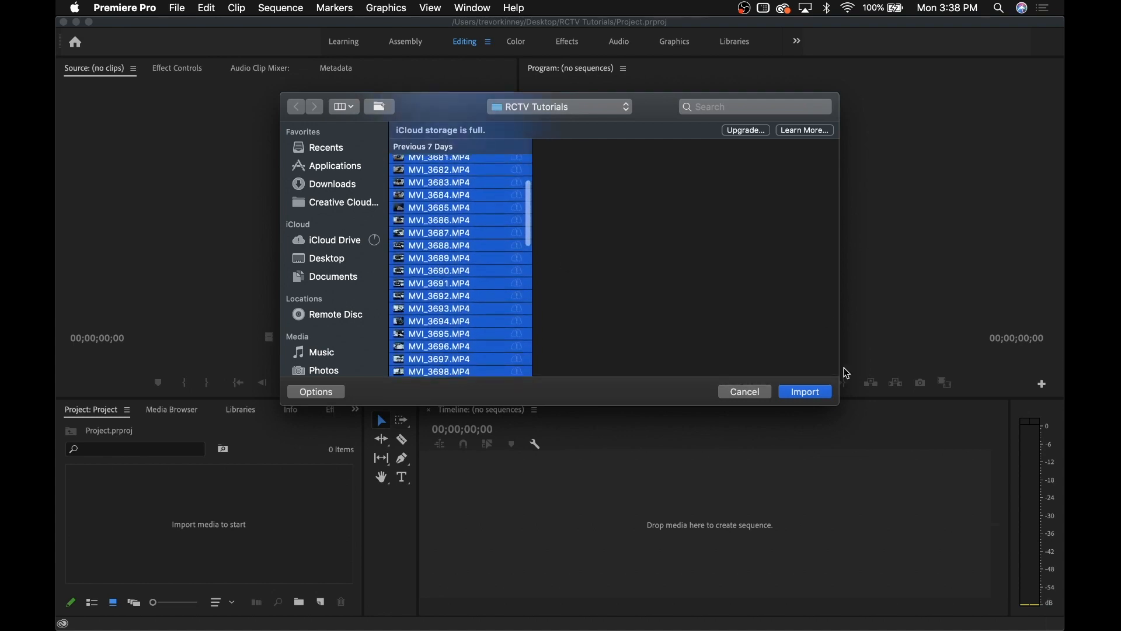
{"action": "left_click", "coordinate": [816, 391]}
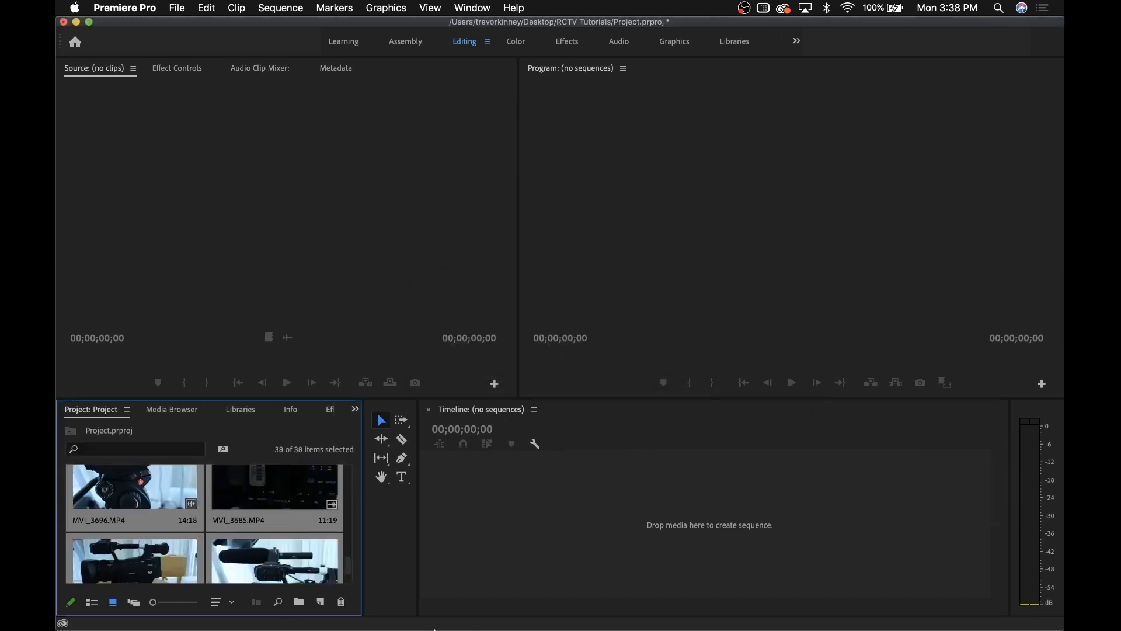
Drag MVI_3677 onto the empty timeline to make a sequence and scrub to about one second
{"action": "left_click_drag", "start_coordinate": [290, 534], "coordinate": [416, 501]}
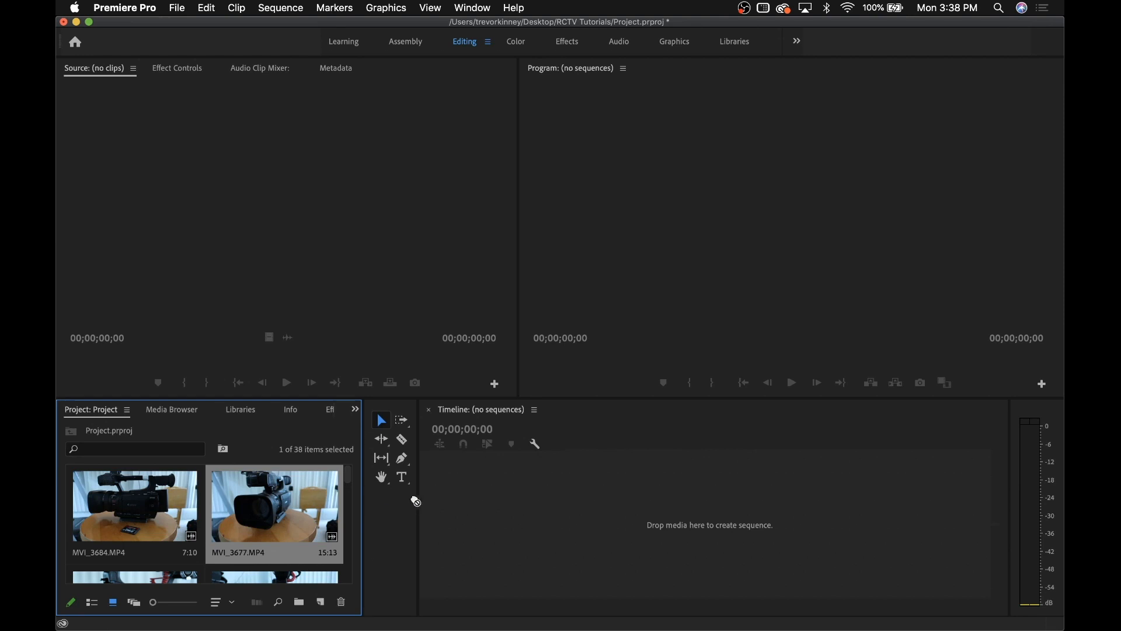
{"action": "left_click_drag", "start_coordinate": [487, 517], "coordinate": [485, 513]}
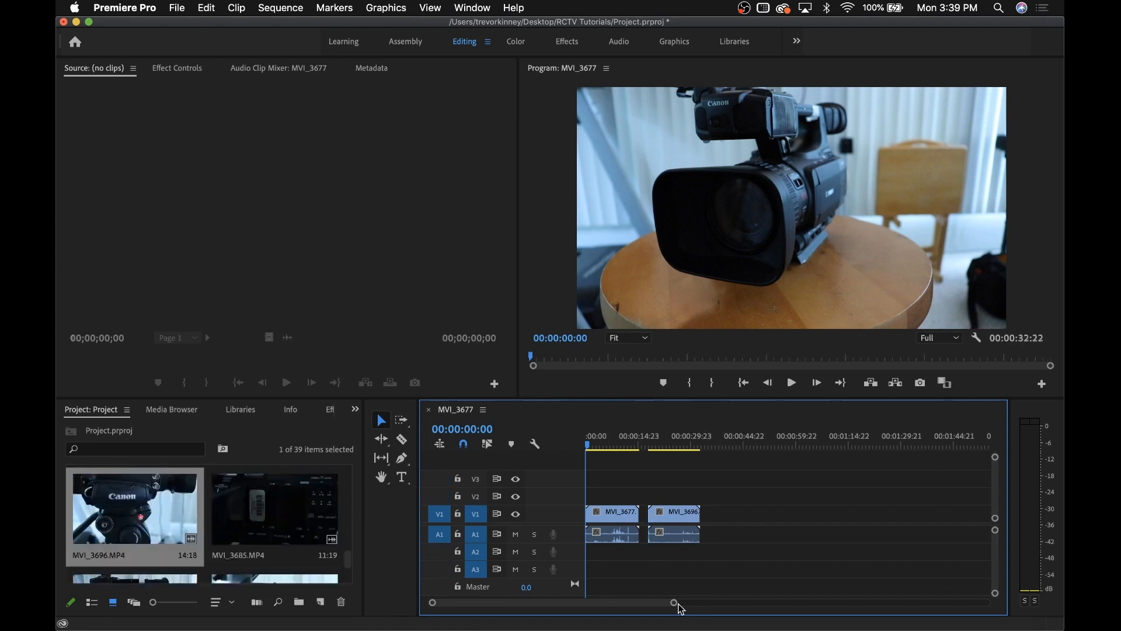
{"action": "left_click_drag", "start_coordinate": [674, 604], "coordinate": [613, 592]}
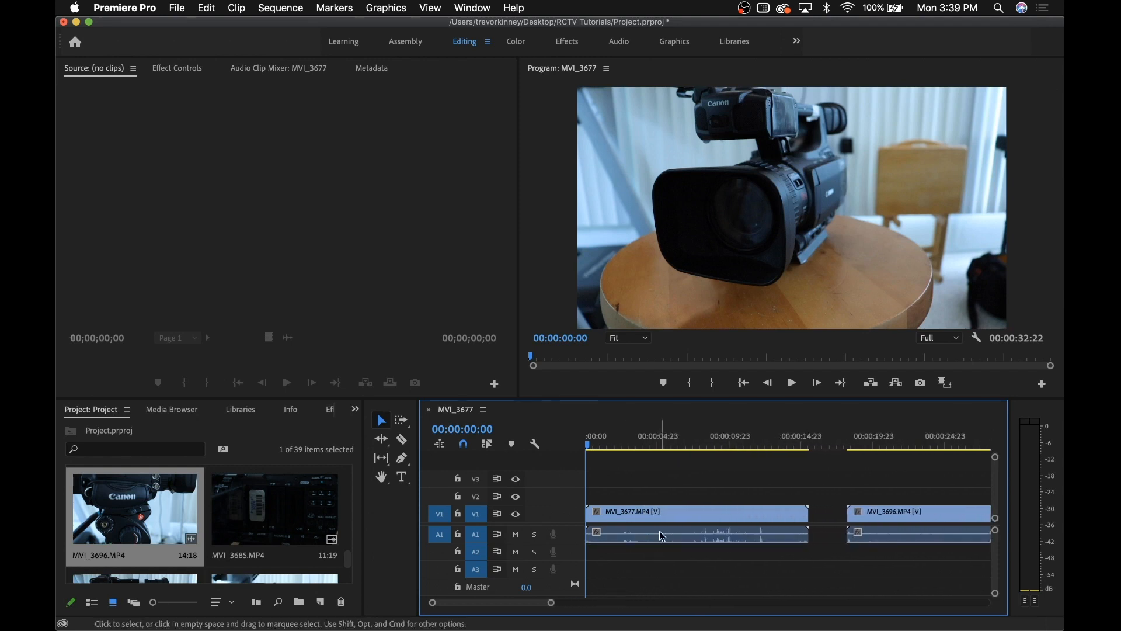
{"action": "left_click_drag", "start_coordinate": [589, 445], "coordinate": [607, 422]}
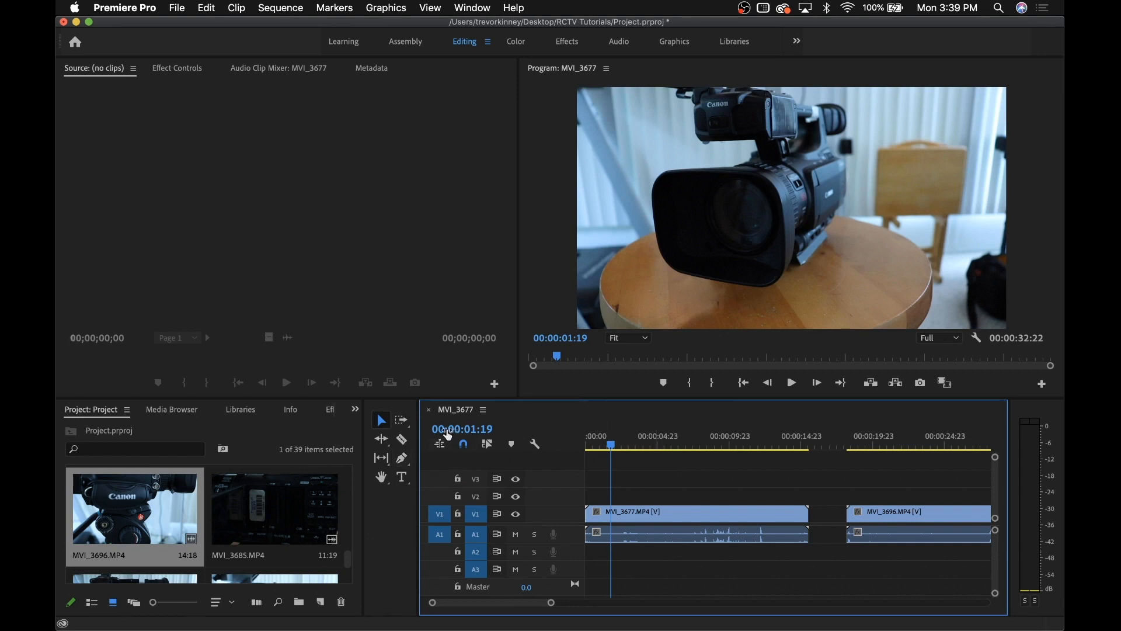
Move MVI_3677 to an upper track, split it at the playhead, and undo deleting its opening piece
{"action": "mouse_move", "coordinate": [681, 517]}
{"action": "left_mouse_down"}
{"action": "mouse_move", "coordinate": [695, 488]}
{"action": "mouse_move", "coordinate": [689, 468]}
{"action": "mouse_move", "coordinate": [684, 518]}
{"action": "left_mouse_up"}
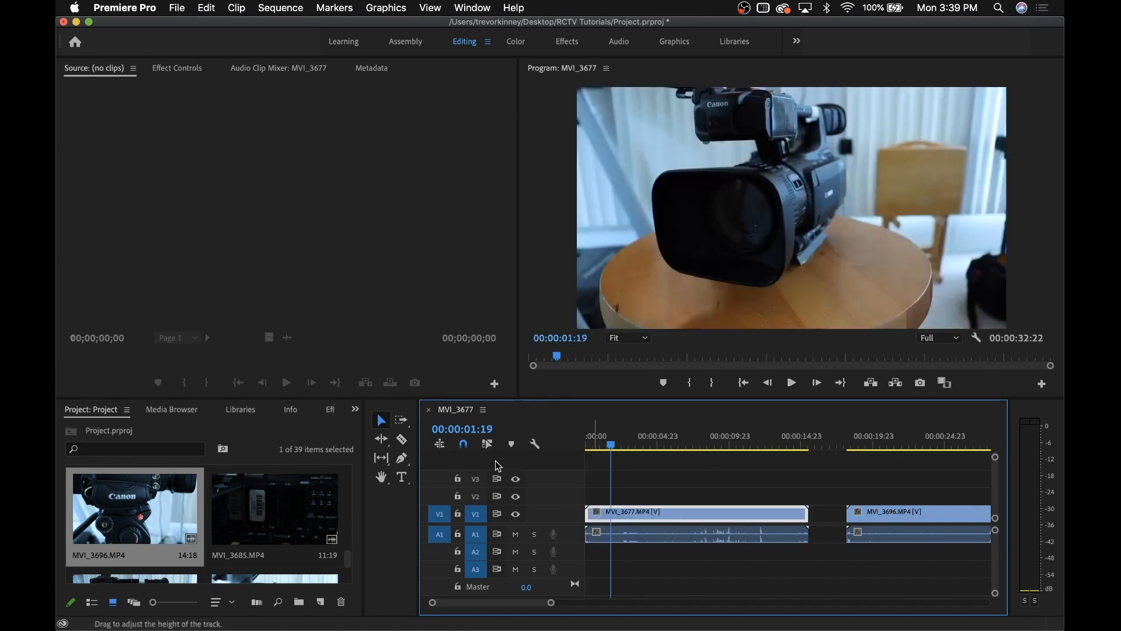
{"action": "left_click", "coordinate": [405, 442]}
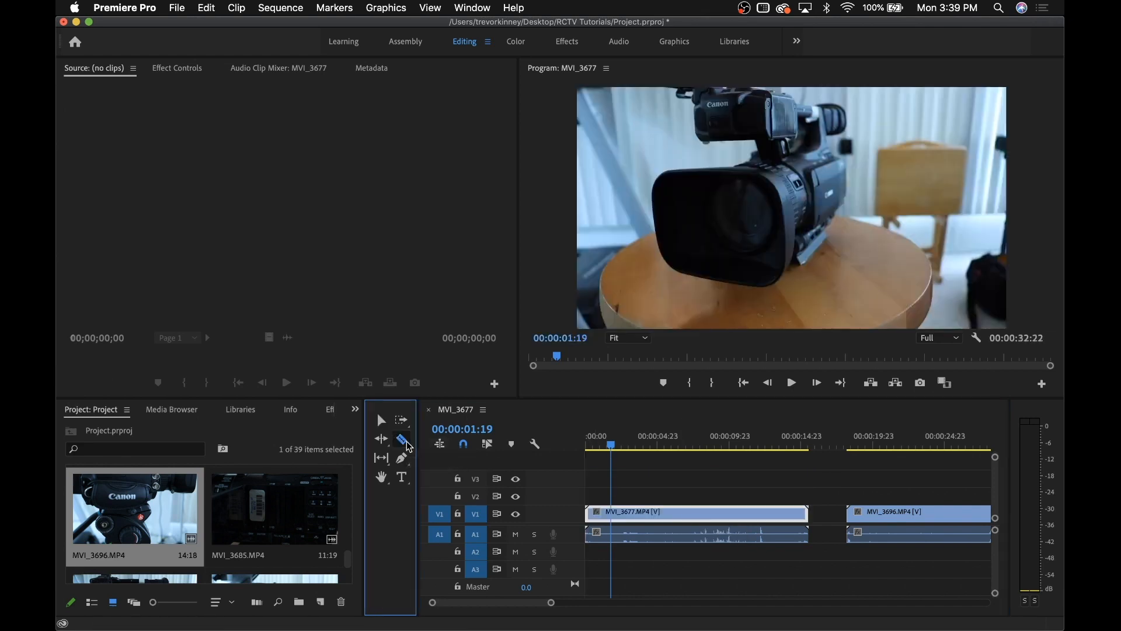
{"action": "left_click", "coordinate": [616, 517]}
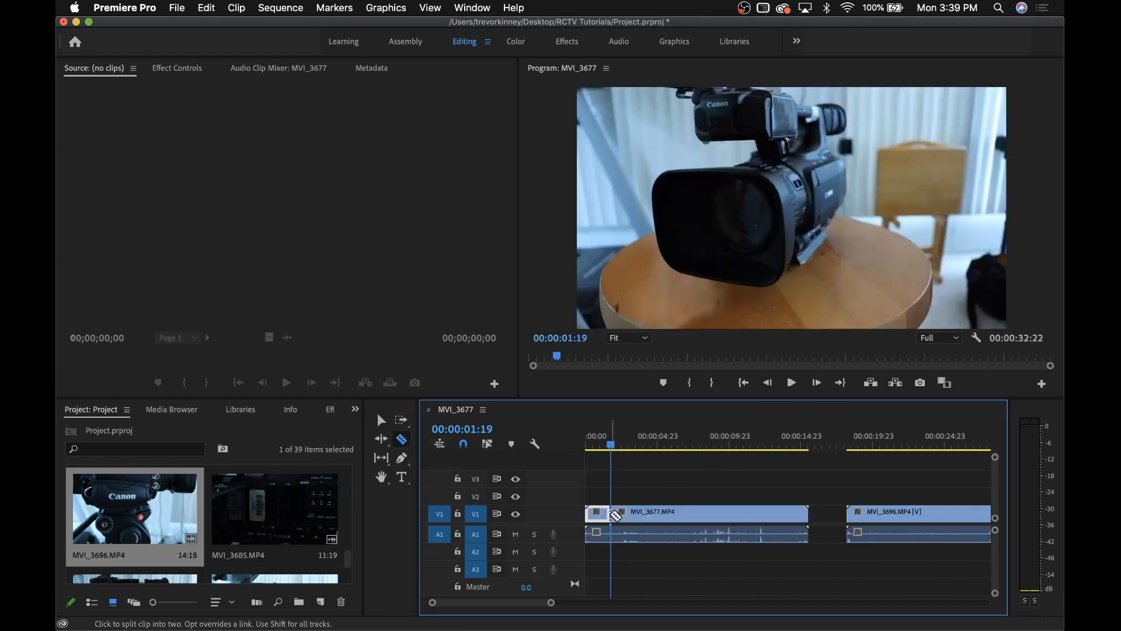
{"action": "key", "text": "v"}
{"action": "left_click", "coordinate": [644, 446]}
{"action": "left_click", "coordinate": [671, 442]}
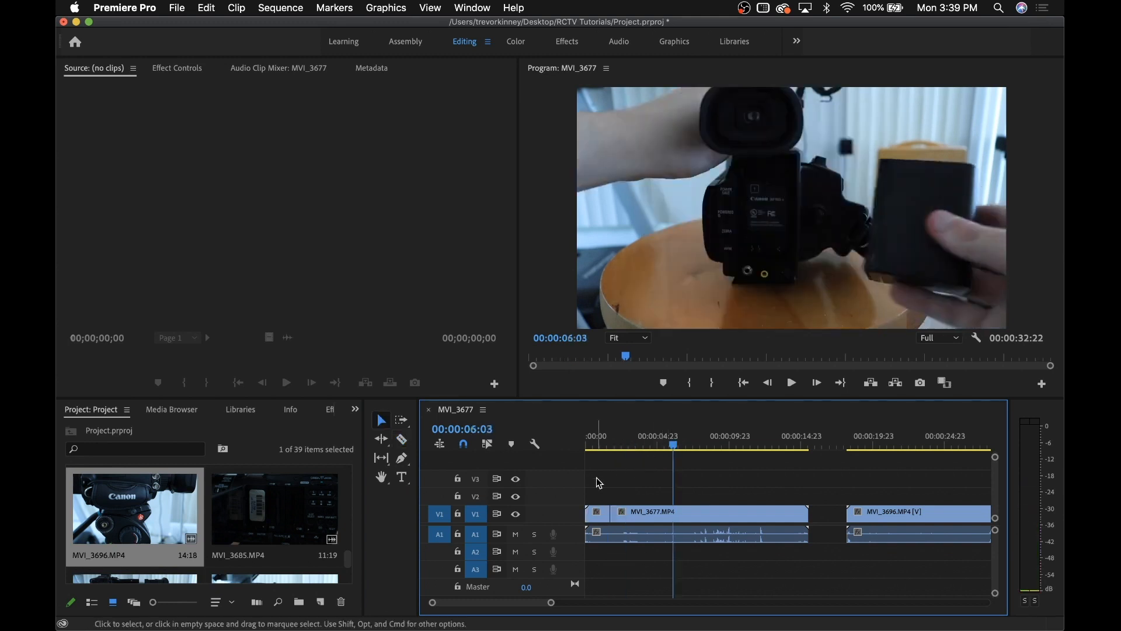
{"action": "key", "text": "Delete"}
{"action": "key", "text": "super+z"}
{"action": "key", "text": "super+z"}
Scrub forward to about 13 seconds and trim MVI_3677's end back to the playhead
{"action": "left_click_drag", "start_coordinate": [673, 442], "coordinate": [622, 446]}
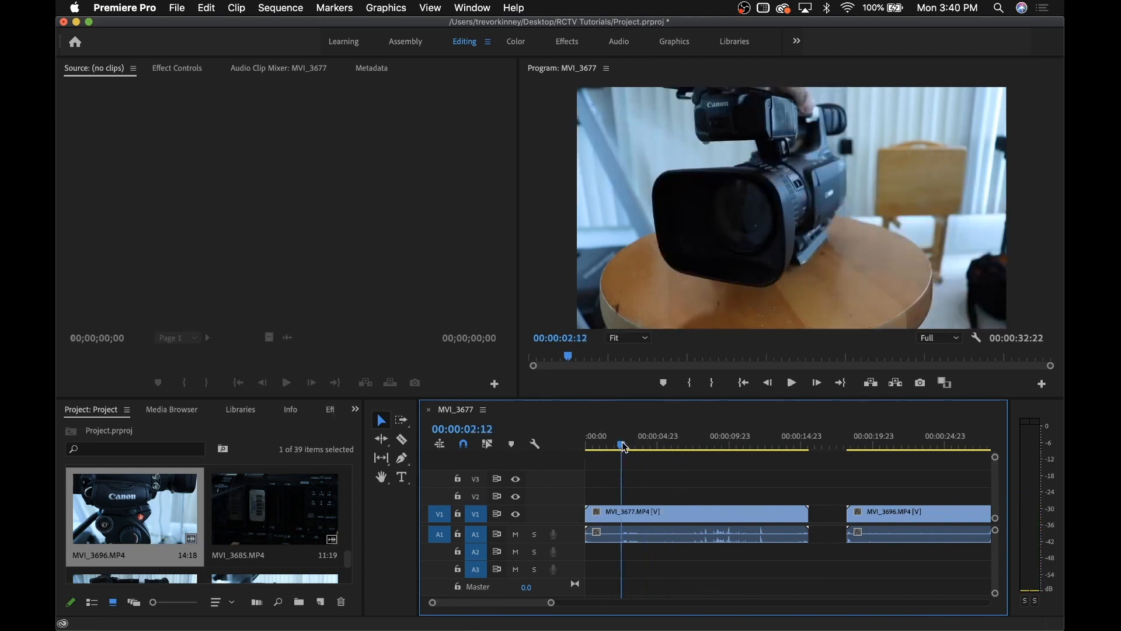
{"action": "left_click_drag", "start_coordinate": [698, 442], "coordinate": [757, 476]}
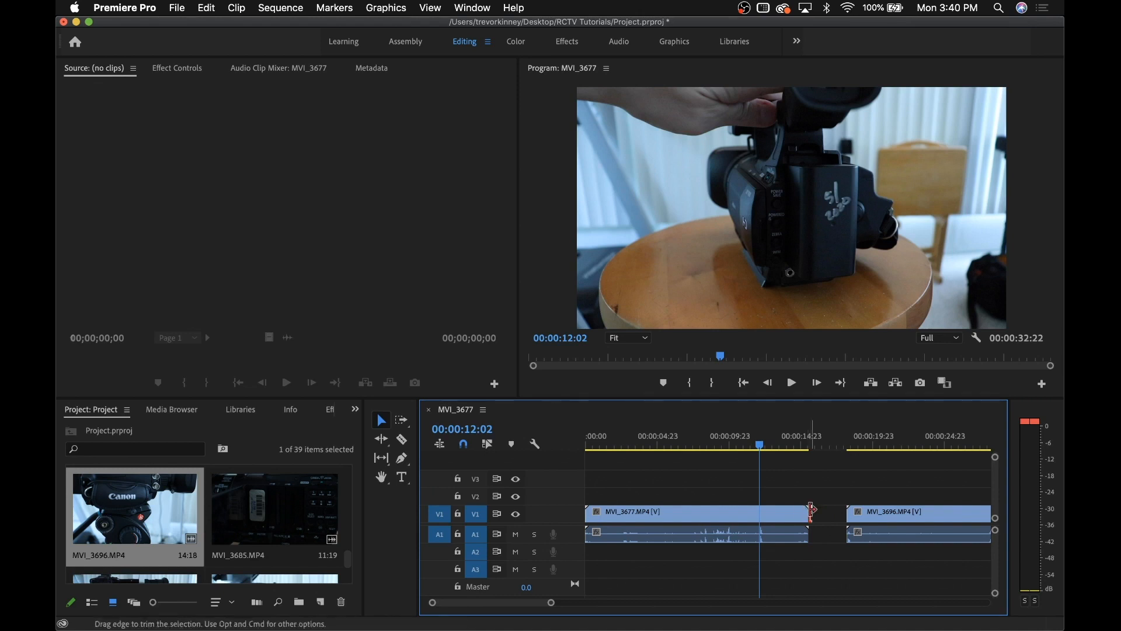
{"action": "left_click_drag", "start_coordinate": [812, 511], "coordinate": [761, 543]}
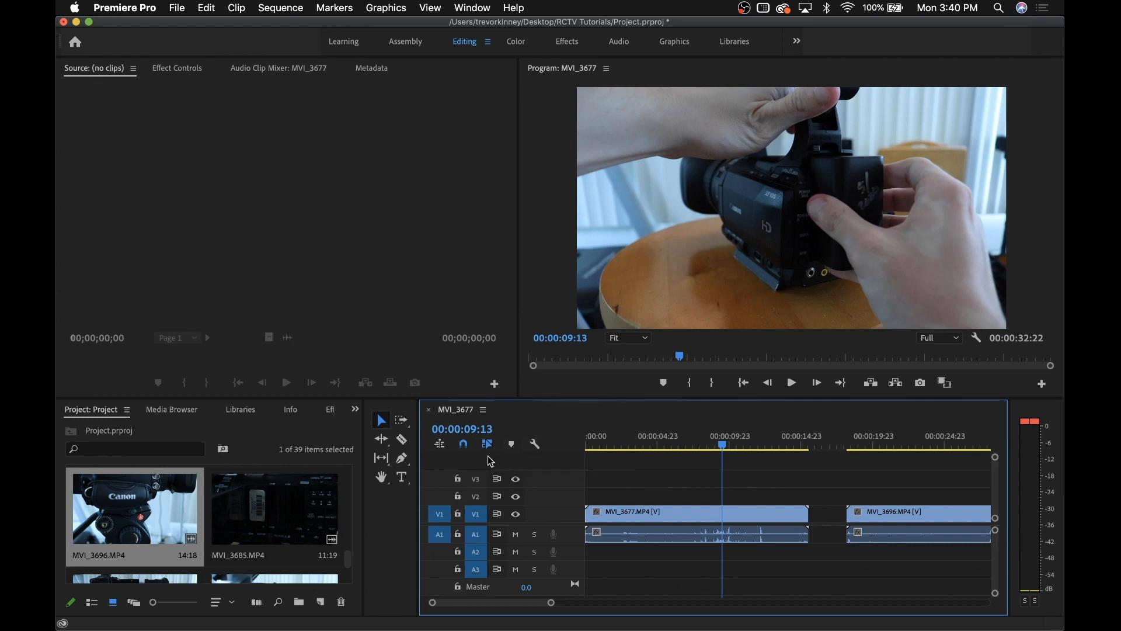
Slide MVI_3677 along the video tracks so MVI_3696 follows it directly, closing the gap
{"action": "left_click", "coordinate": [663, 514]}
{"action": "mouse_move", "coordinate": [663, 514]}
{"action": "left_mouse_down"}
{"action": "mouse_move", "coordinate": [668, 525]}
{"action": "mouse_move", "coordinate": [671, 496]}
{"action": "mouse_move", "coordinate": [673, 528]}
{"action": "mouse_move", "coordinate": [771, 532]}
{"action": "mouse_move", "coordinate": [642, 517]}
{"action": "left_mouse_up"}
{"action": "left_click", "coordinate": [643, 498]}
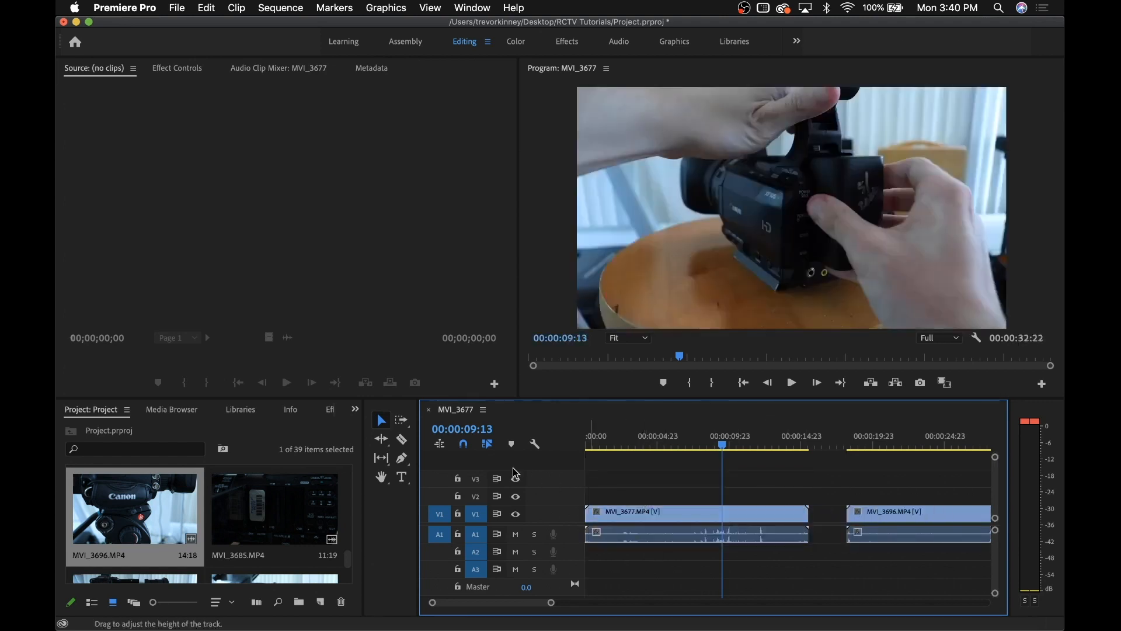
{"action": "mouse_move", "coordinate": [620, 514]}
{"action": "left_mouse_down"}
{"action": "mouse_move", "coordinate": [628, 479]}
{"action": "mouse_move", "coordinate": [620, 519]}
{"action": "left_mouse_up"}
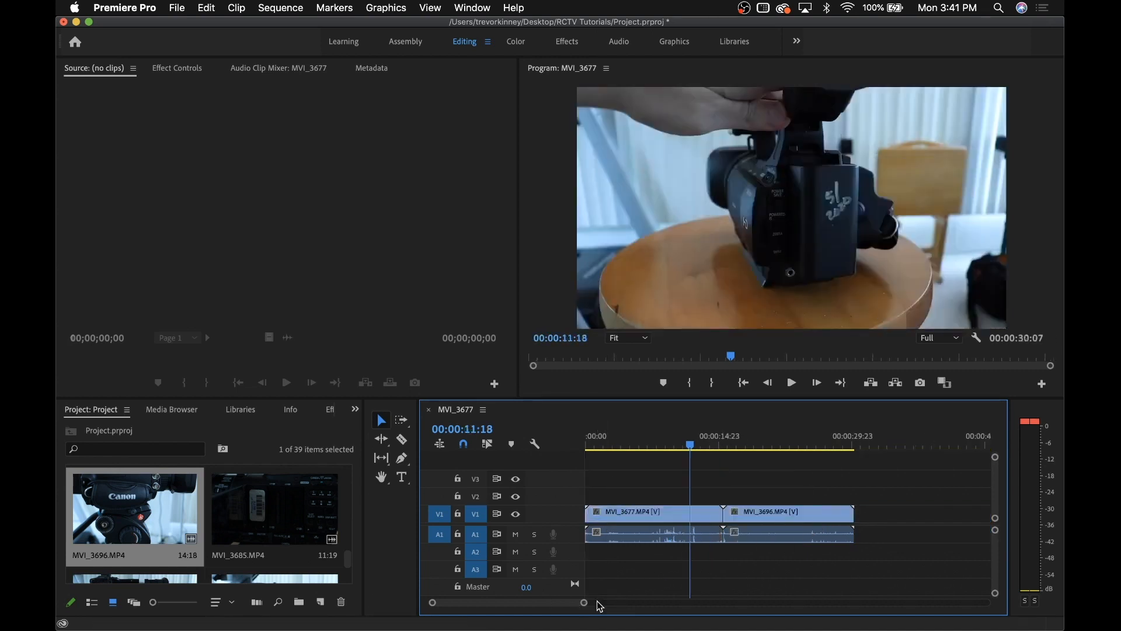
{"action": "left_click_drag", "start_coordinate": [585, 607], "coordinate": [555, 603]}
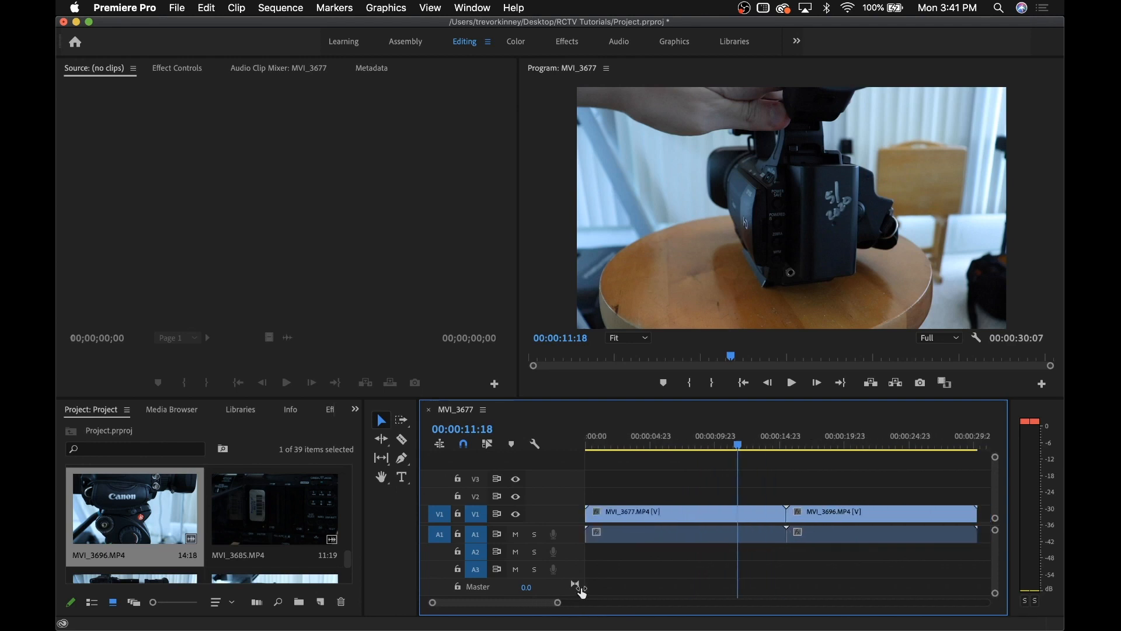
{"action": "left_click", "coordinate": [689, 533]}
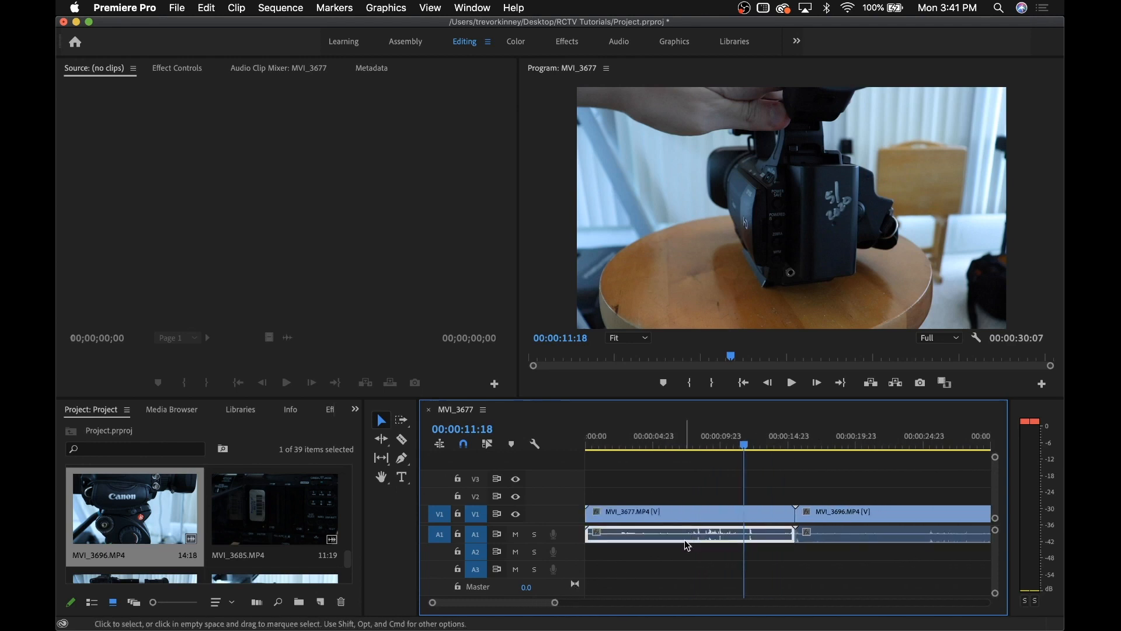
Apply an Audio Gain adjustment of -6 dB to MVI_3677's audio clip on A1
{"action": "right_click", "coordinate": [685, 540]}
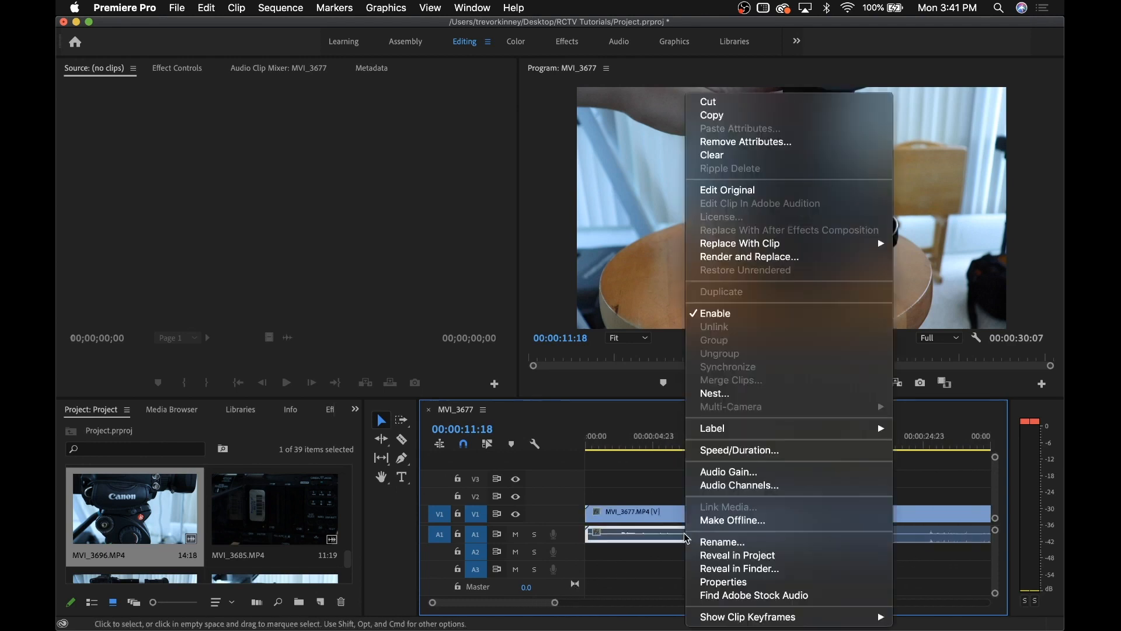
{"action": "left_click", "coordinate": [746, 472]}
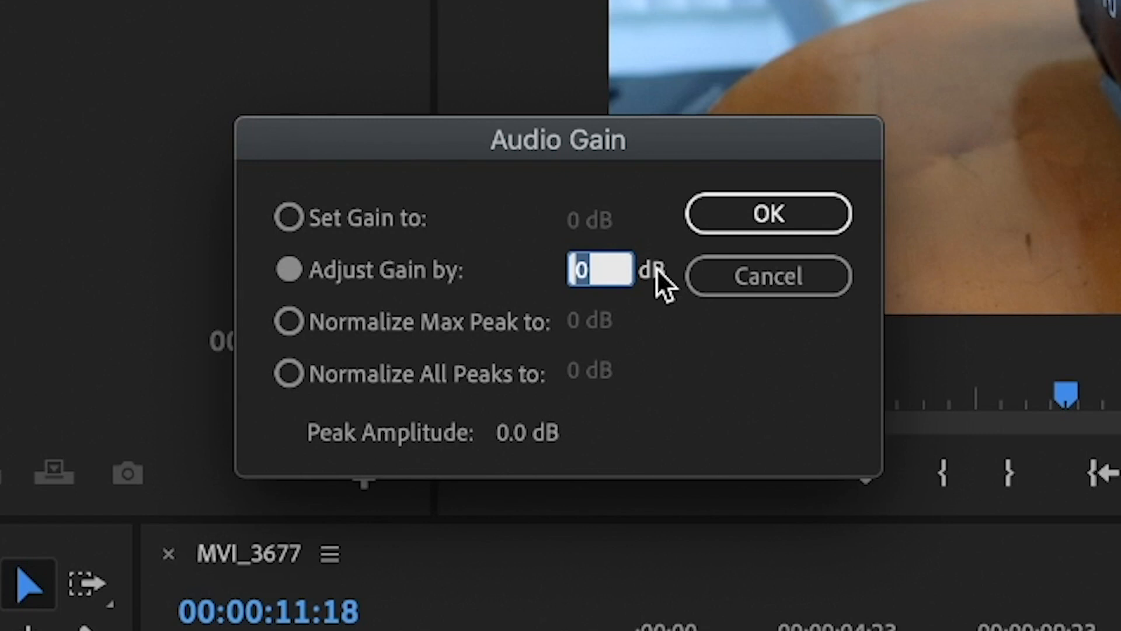
{"action": "type", "text": "6"}
{"action": "key", "text": "BackSpace"}
{"action": "type", "text": "-6"}
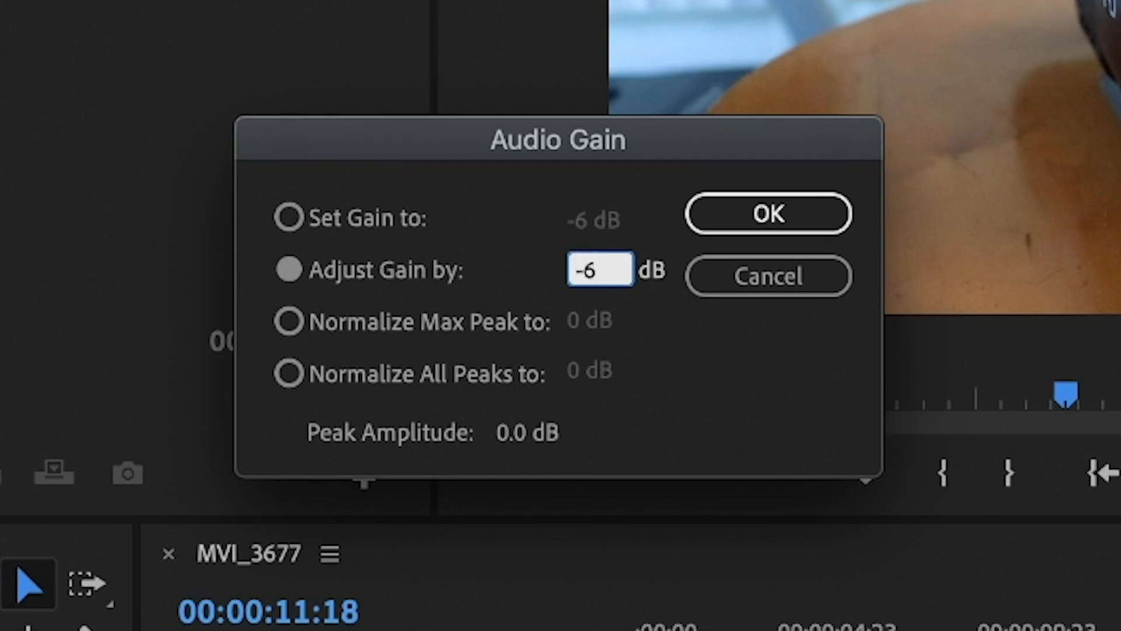
{"action": "left_click", "coordinate": [734, 199]}
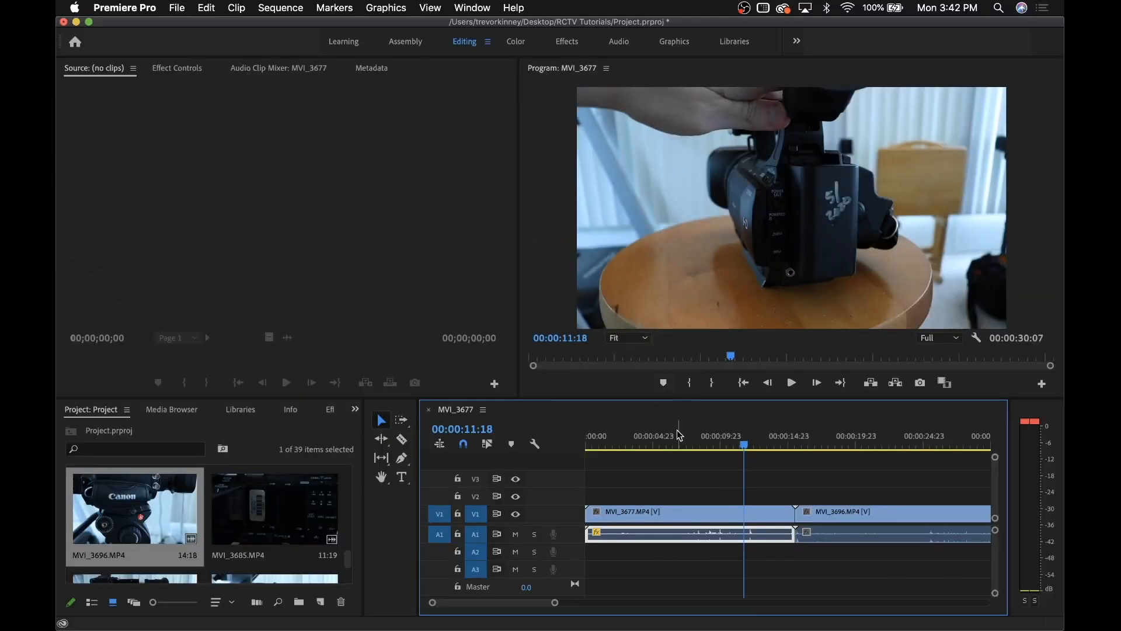
{"action": "left_click", "coordinate": [707, 460]}
Add two Pen-tool volume keyframes on MVI_3677's audio and drag the later one to -14.5 dB
{"action": "left_click", "coordinate": [711, 498]}
{"action": "left_click_drag", "start_coordinate": [597, 602], "coordinate": [542, 598]}
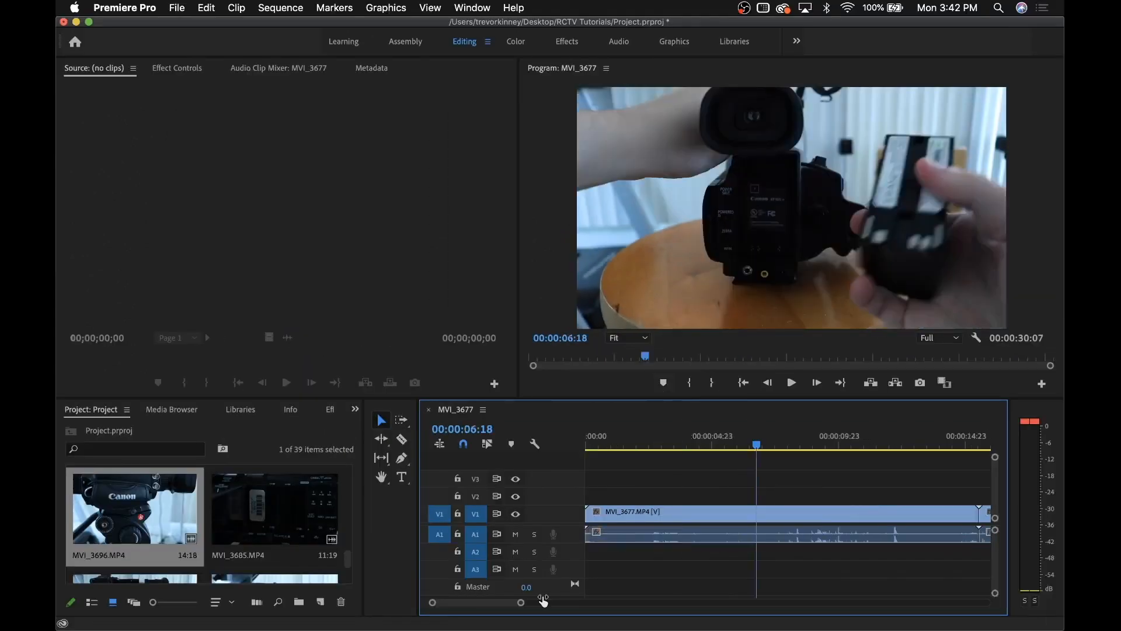
{"action": "left_click", "coordinate": [402, 458]}
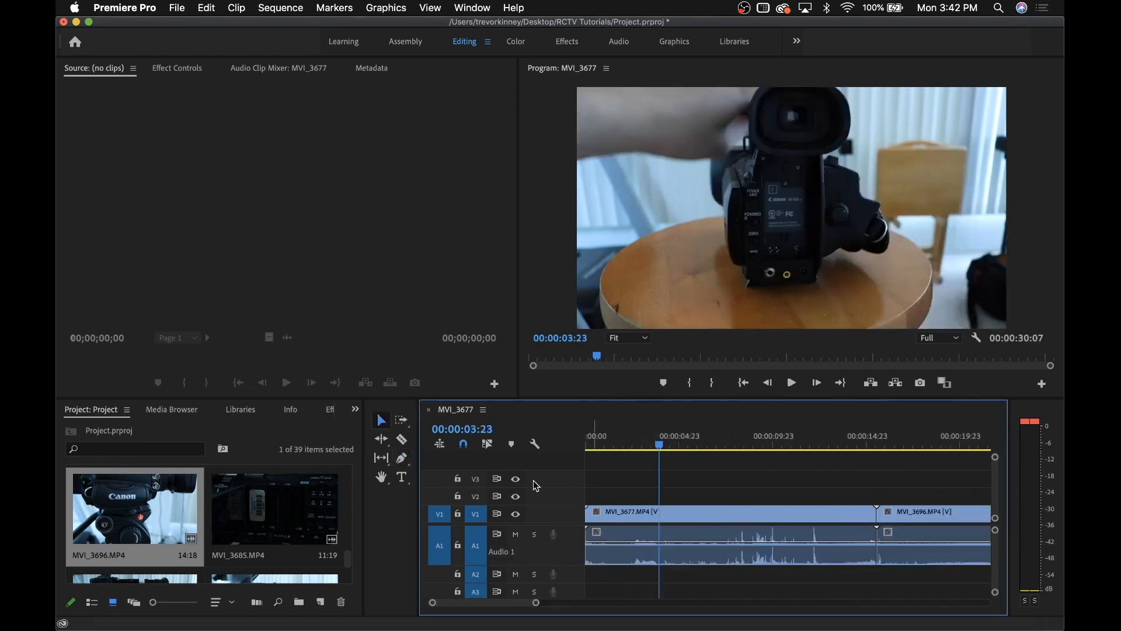
{"action": "left_click", "coordinate": [401, 458]}
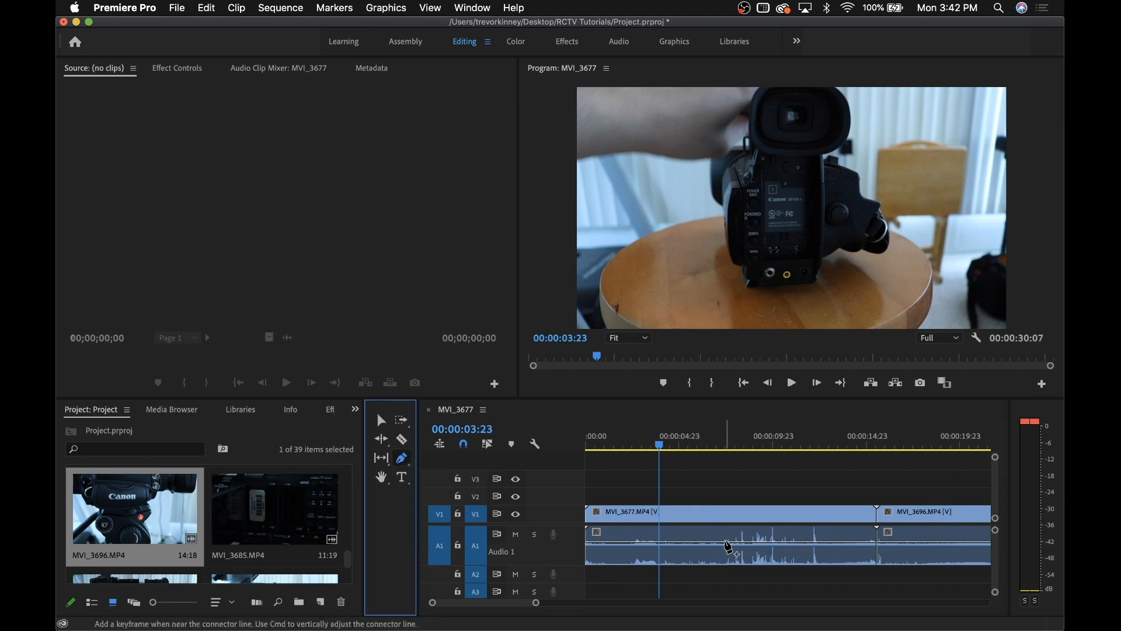
{"action": "left_click", "coordinate": [726, 543]}
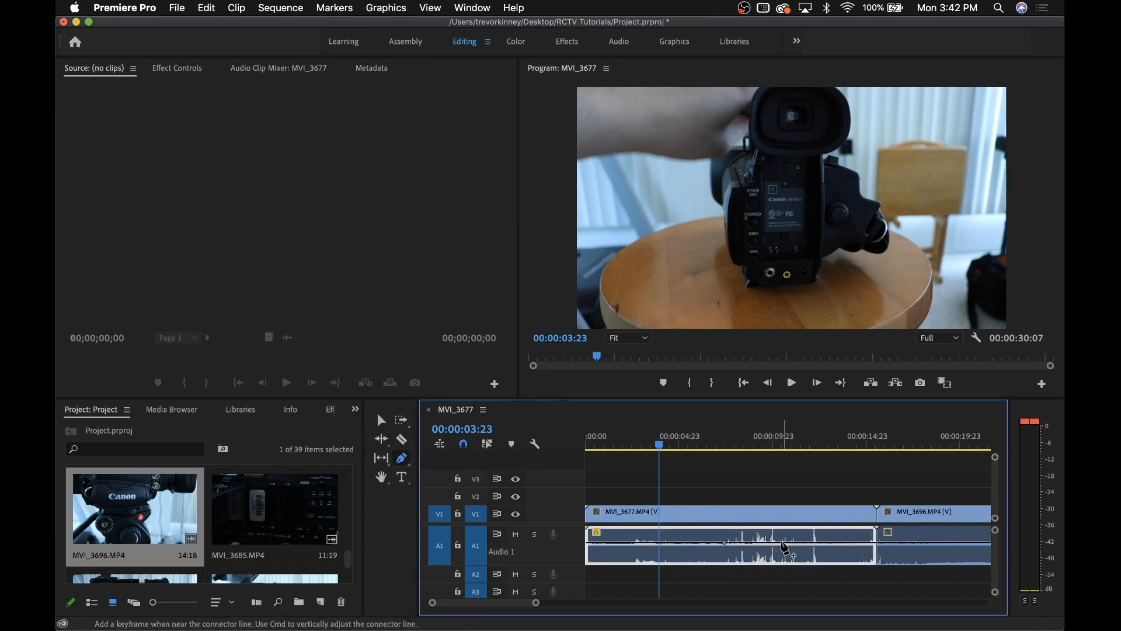
{"action": "left_click", "coordinate": [782, 543]}
{"action": "left_click_drag", "start_coordinate": [727, 543], "coordinate": [781, 547]}
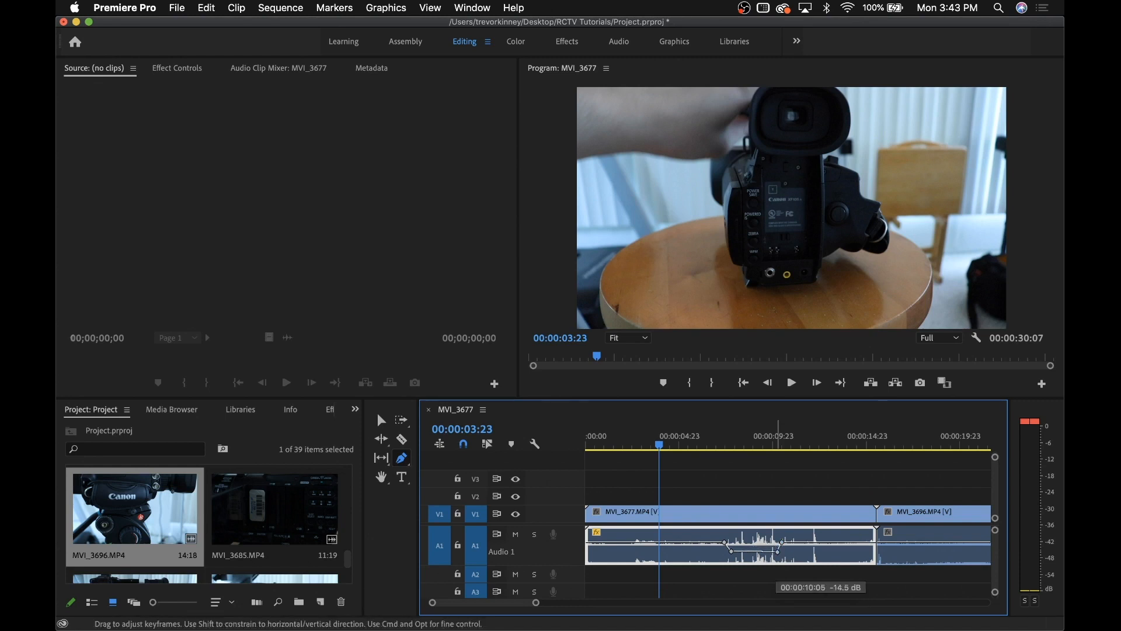
{"action": "left_click_drag", "start_coordinate": [779, 552], "coordinate": [782, 552]}
Play back the volume dip, then undo it so the volume line returns to one level
{"action": "key", "text": "space"}
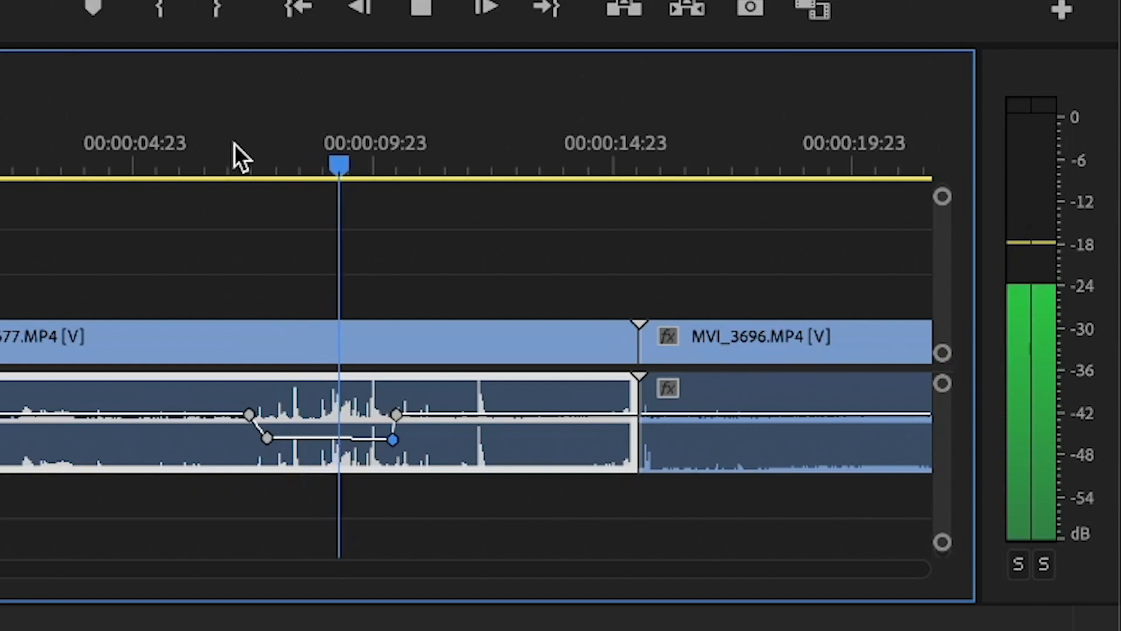
{"action": "key", "text": "space"}
{"action": "left_click", "coordinate": [183, 134]}
{"action": "key", "text": "Delete"}
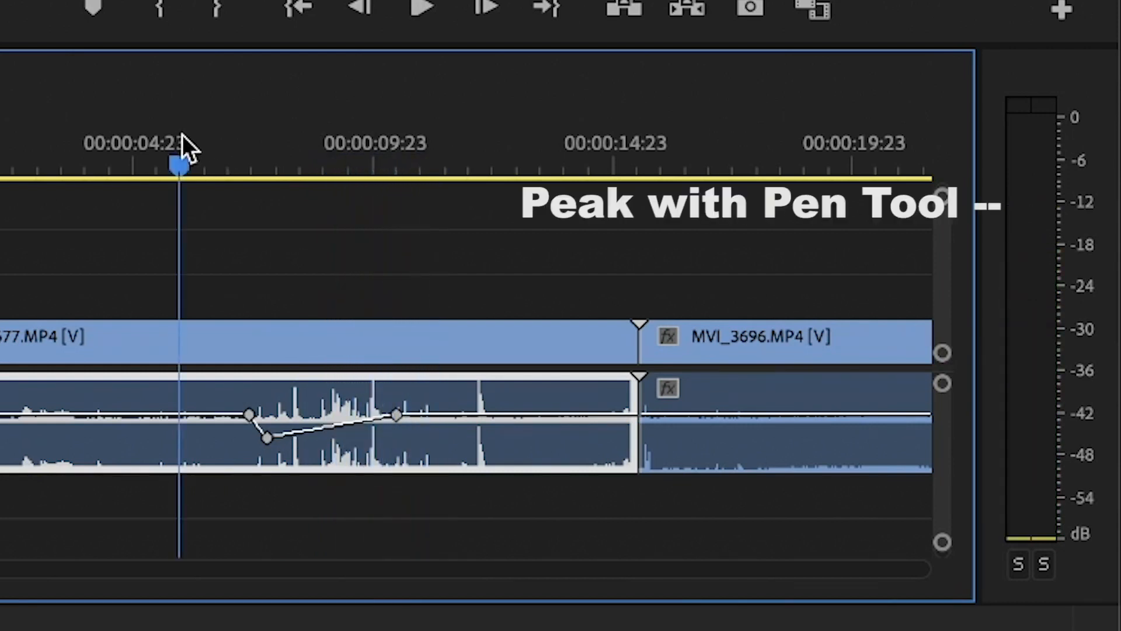
{"action": "key", "text": "ctrl+z"}
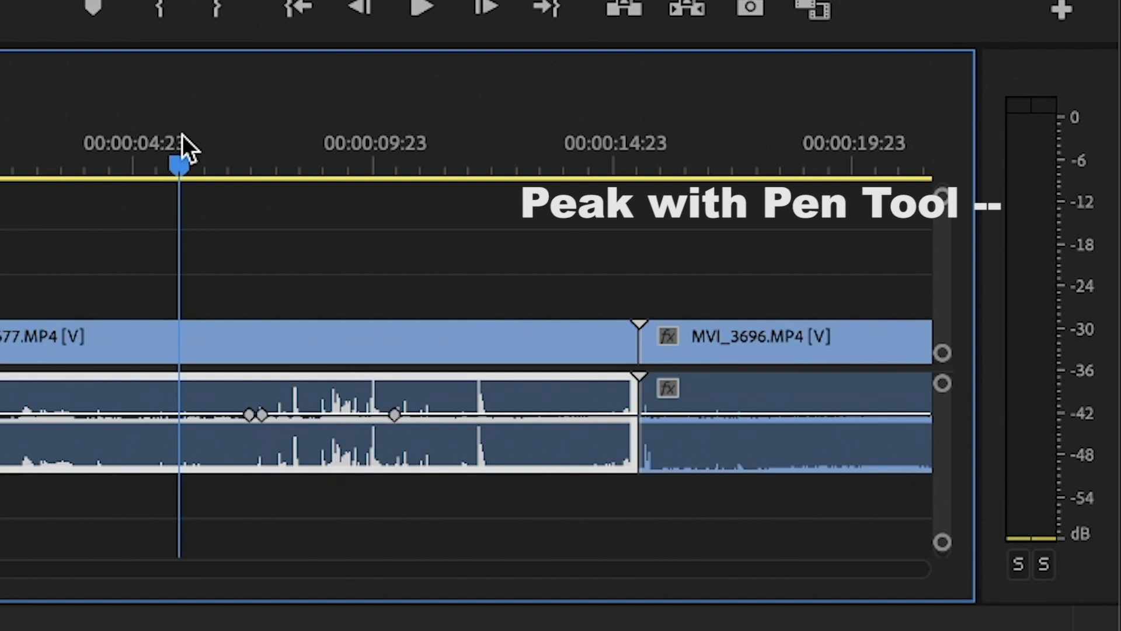
{"action": "key", "text": "space"}
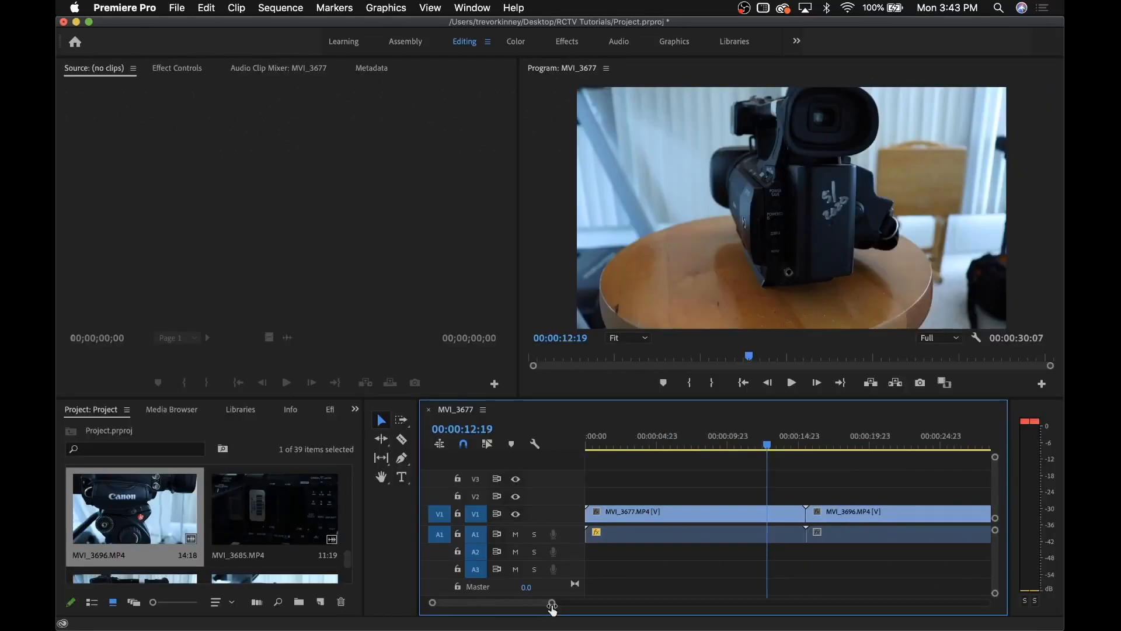
{"action": "left_click_drag", "start_coordinate": [552, 605], "coordinate": [581, 605]}
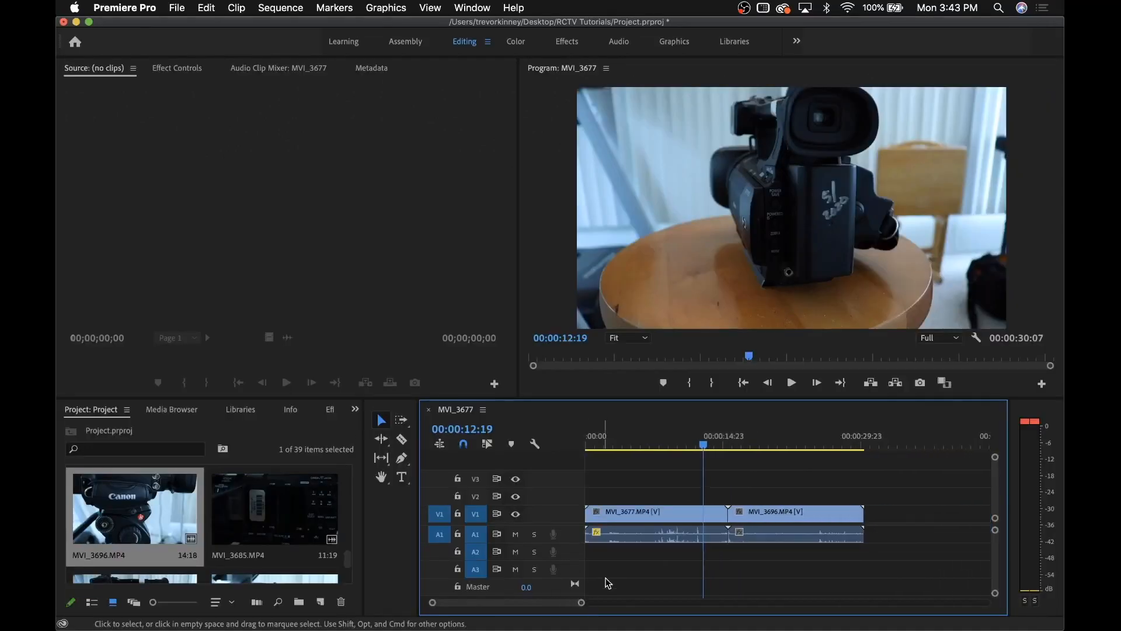
Record a voice-over onto track A2 after checking its recording sources, creating Audio 2.wav
{"action": "right_click", "coordinate": [555, 552]}
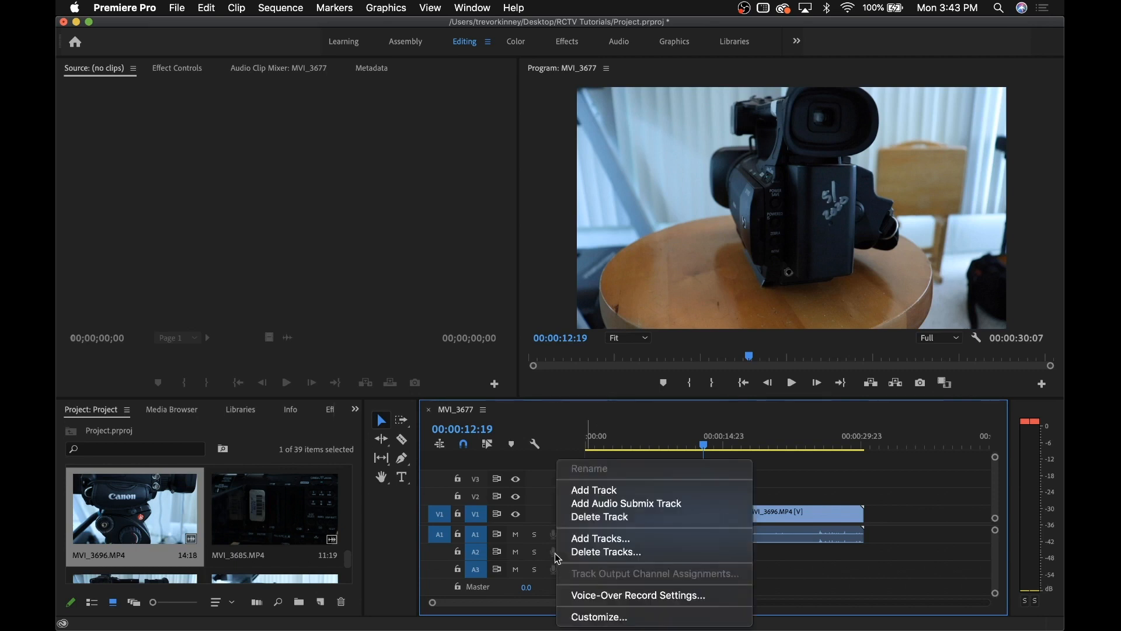
{"action": "left_click", "coordinate": [612, 595]}
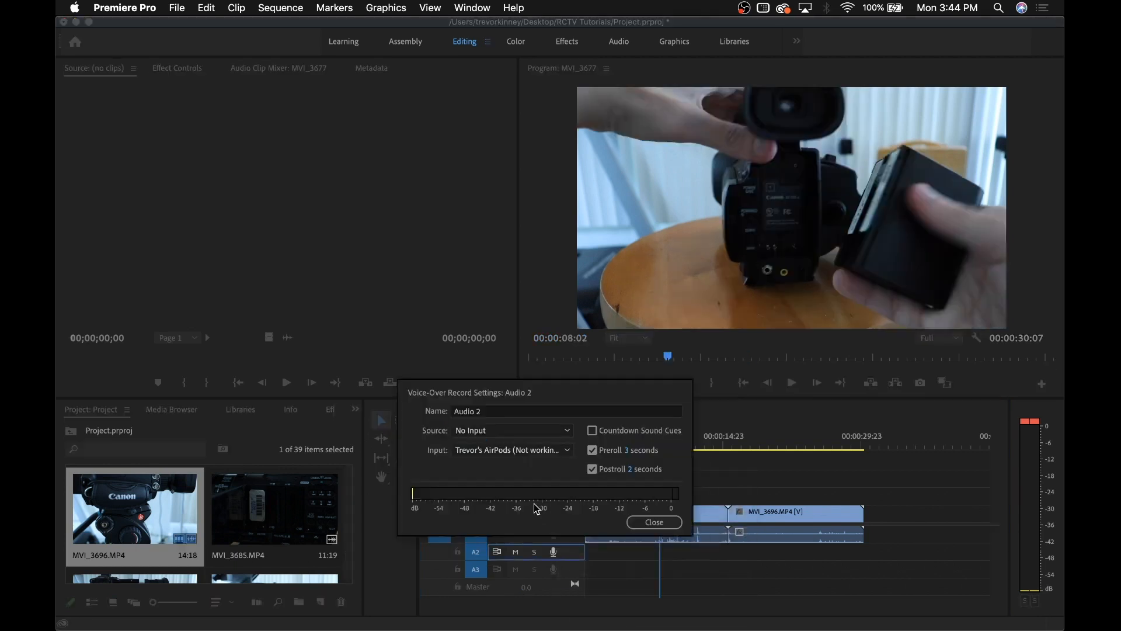
{"action": "left_click", "coordinate": [513, 430]}
{"action": "left_click", "coordinate": [525, 472]}
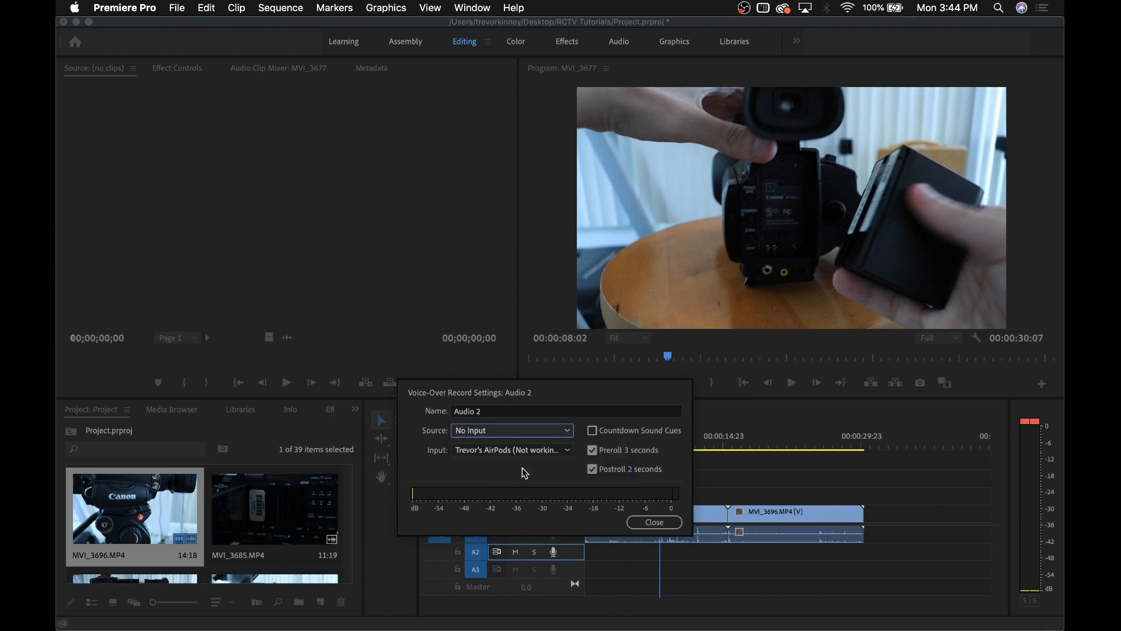
{"action": "left_click", "coordinate": [653, 522]}
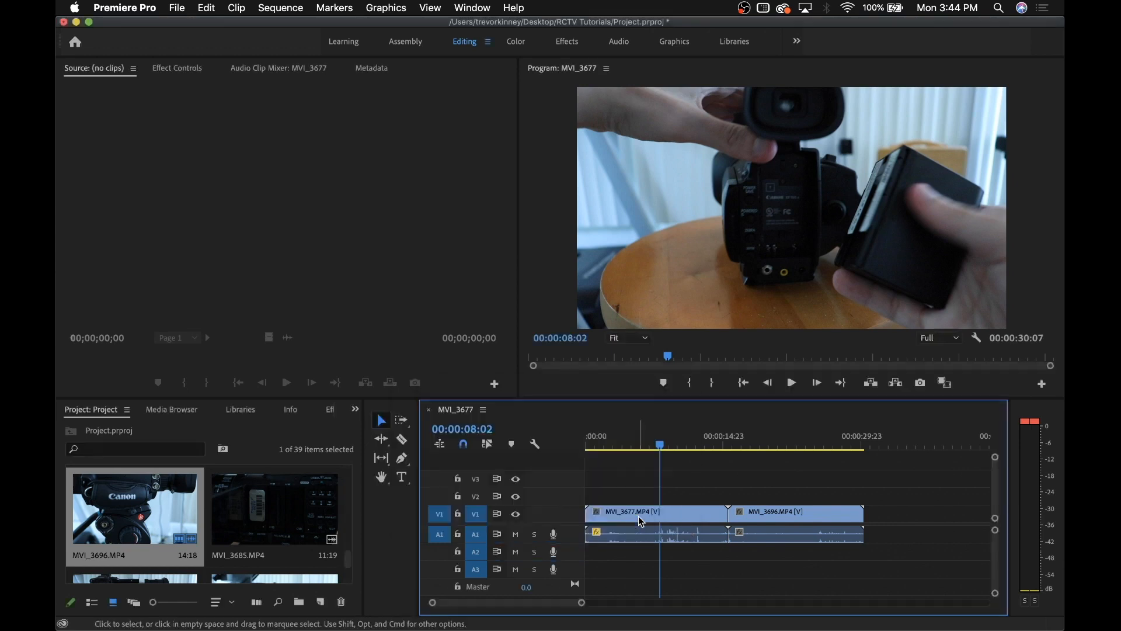
{"action": "left_click", "coordinate": [556, 554]}
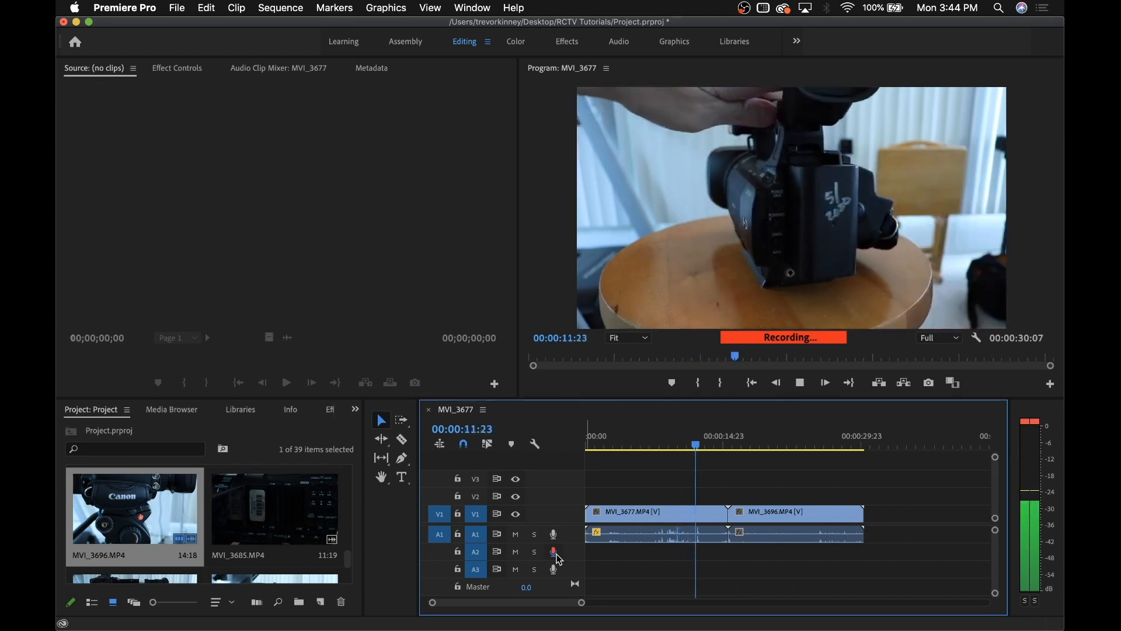
{"action": "left_click", "coordinate": [554, 552]}
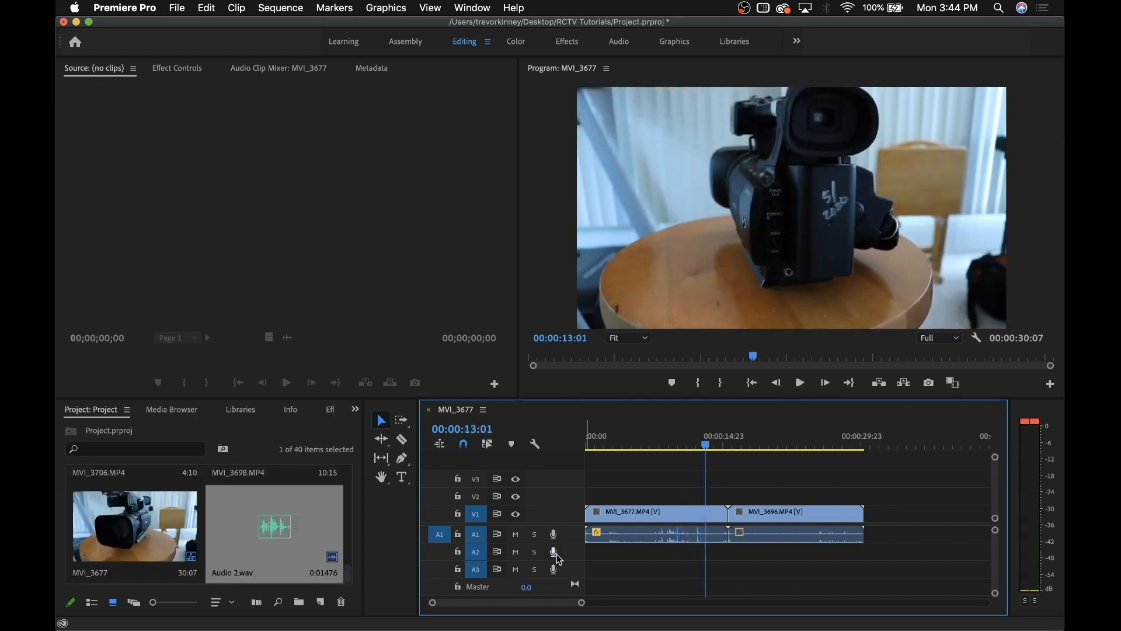
Drag Audio 2.wav toward the sequence and select the MVI_3677 item in the project
{"action": "left_click_drag", "start_coordinate": [303, 520], "coordinate": [465, 524]}
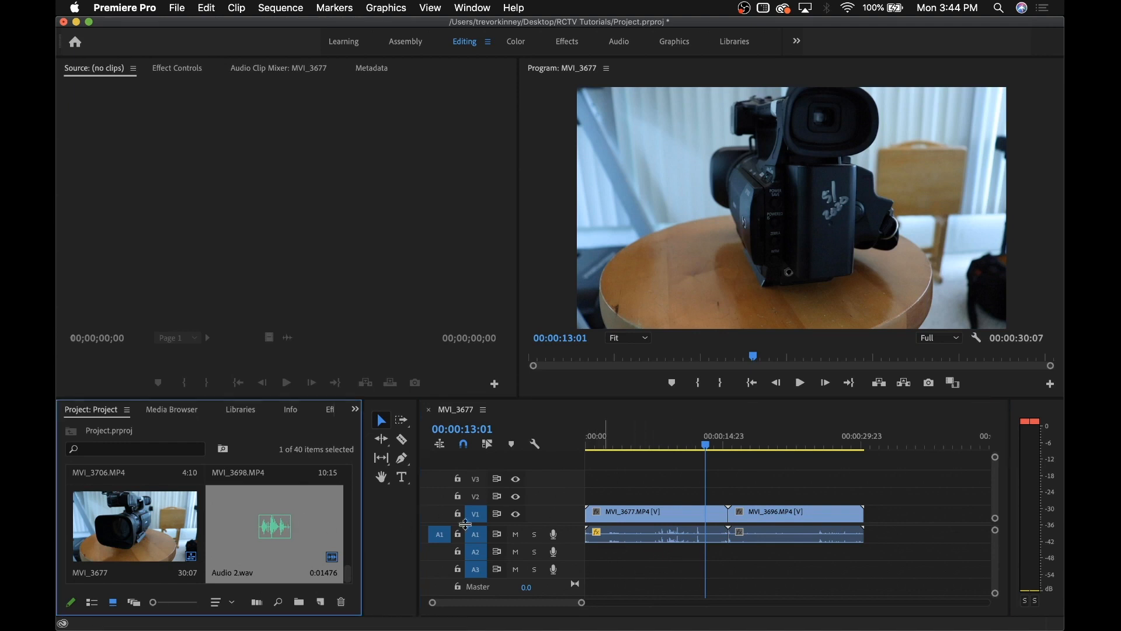
{"action": "left_click_drag", "start_coordinate": [591, 534], "coordinate": [402, 557]}
{"action": "left_click", "coordinate": [302, 546]}
{"action": "left_click", "coordinate": [144, 531]}
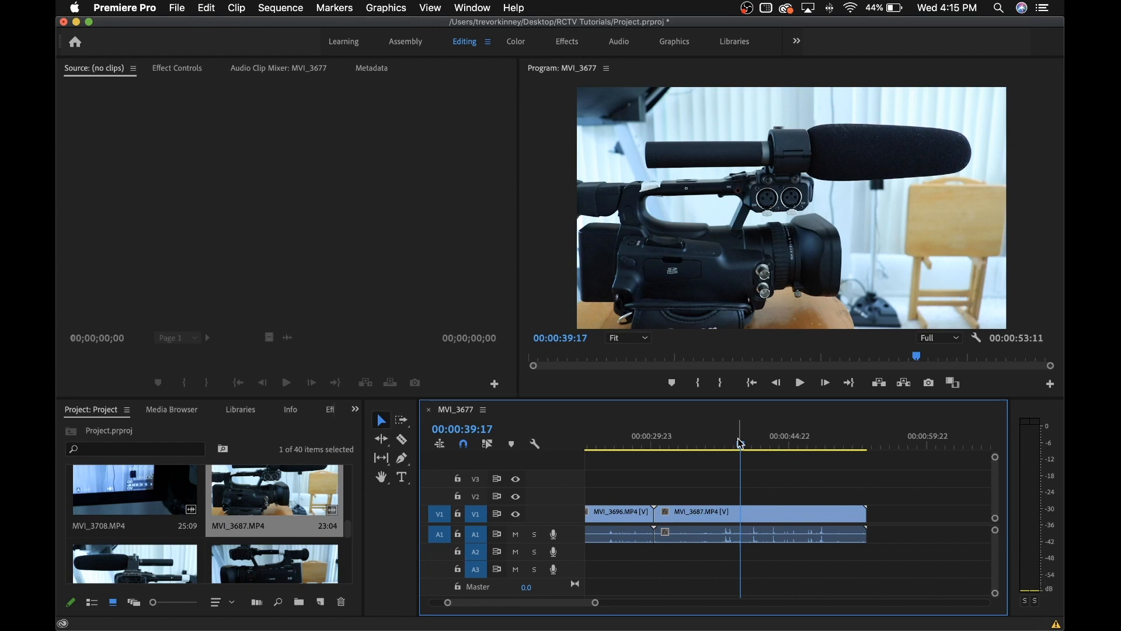
Load MVI_3687 at 00:00:40:03 into Effect Controls and shift its horizontal Position to 962
{"action": "left_click_drag", "start_coordinate": [740, 444], "coordinate": [749, 446]}
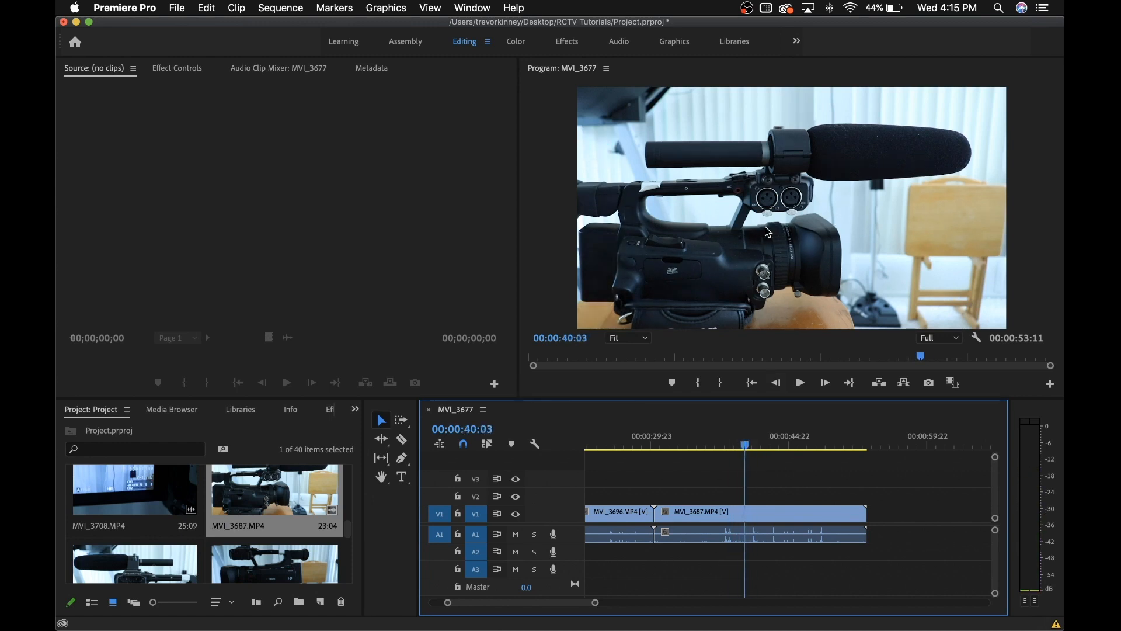
{"action": "double_click", "coordinate": [733, 521]}
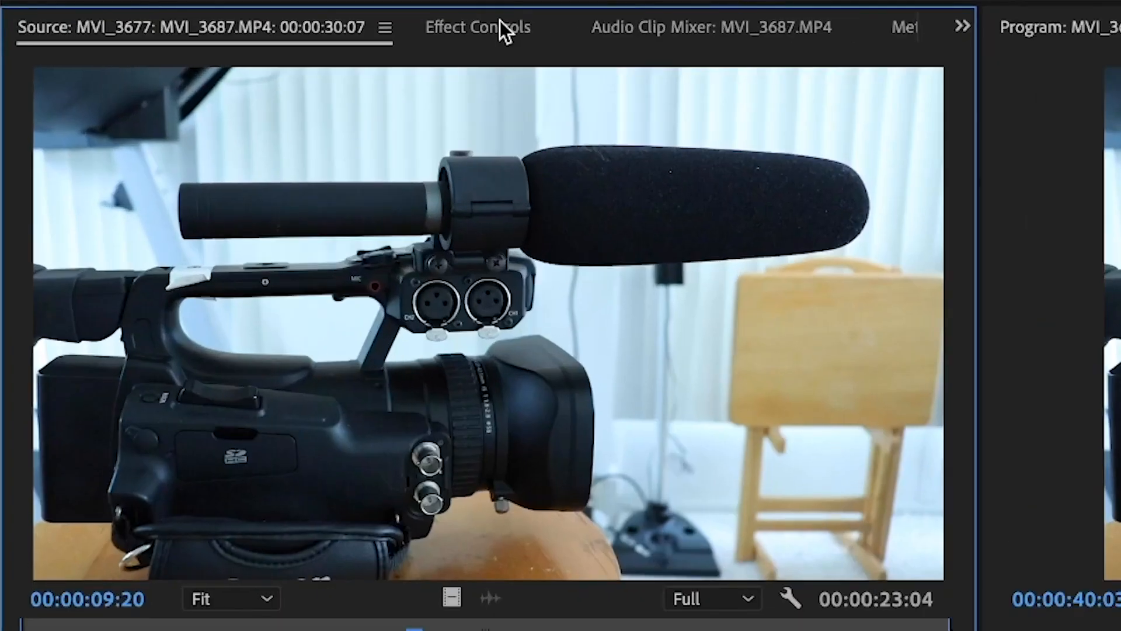
{"action": "left_click", "coordinate": [500, 22]}
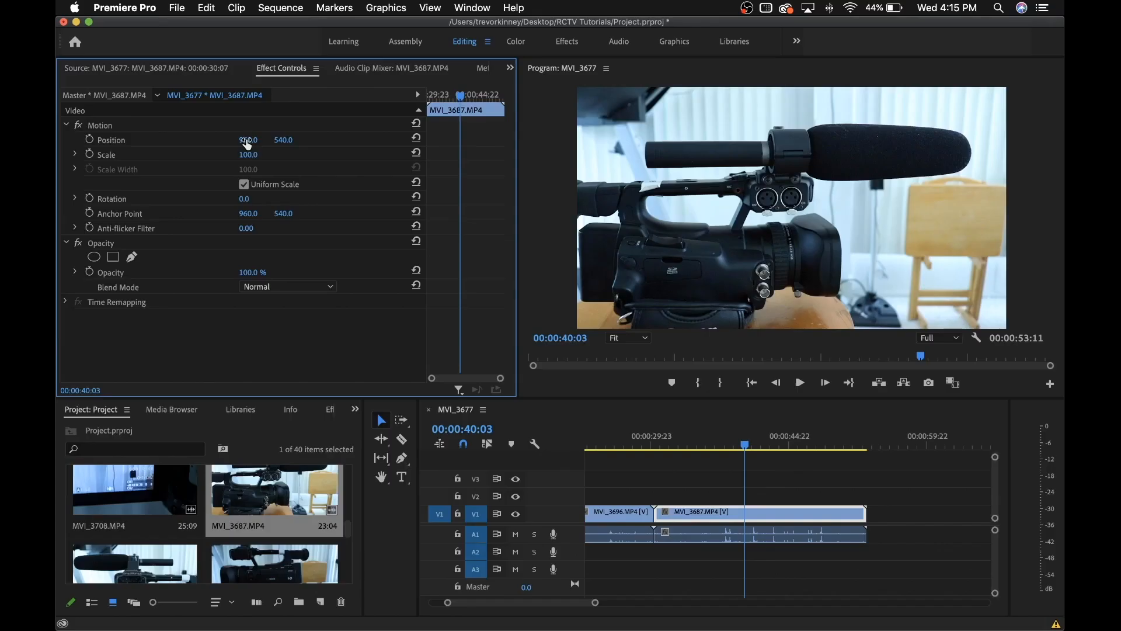
{"action": "left_click_drag", "start_coordinate": [407, 180], "coordinate": [374, 179]}
{"action": "mouse_move", "coordinate": [248, 139]}
{"action": "left_mouse_down"}
{"action": "mouse_move", "coordinate": [327, 139]}
{"action": "mouse_move", "coordinate": [291, 142]}
{"action": "mouse_move", "coordinate": [318, 154]}
{"action": "mouse_move", "coordinate": [189, 155]}
{"action": "mouse_move", "coordinate": [248, 155]}
{"action": "left_mouse_up"}
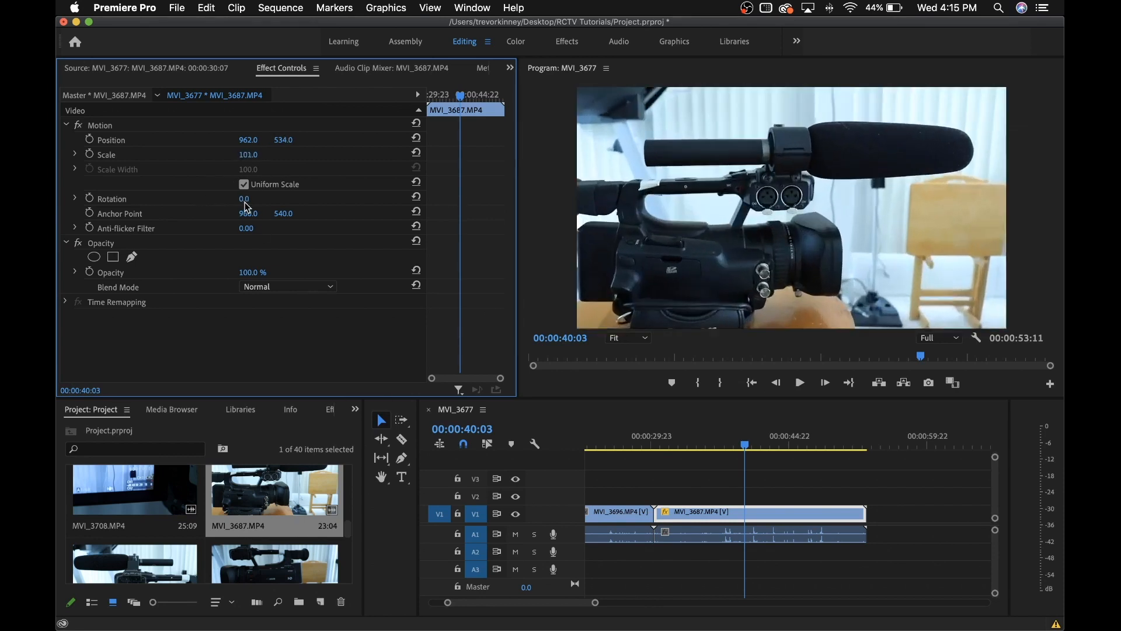
Try Rotation and Opacity changes, then reset Position to 960, 540 and Scale to 100
{"action": "mouse_move", "coordinate": [250, 200]}
{"action": "left_mouse_down"}
{"action": "mouse_move", "coordinate": [177, 201]}
{"action": "mouse_move", "coordinate": [250, 200]}
{"action": "left_mouse_up"}
{"action": "mouse_move", "coordinate": [253, 273]}
{"action": "left_mouse_down"}
{"action": "mouse_move", "coordinate": [196, 272]}
{"action": "mouse_move", "coordinate": [254, 272]}
{"action": "left_mouse_up"}
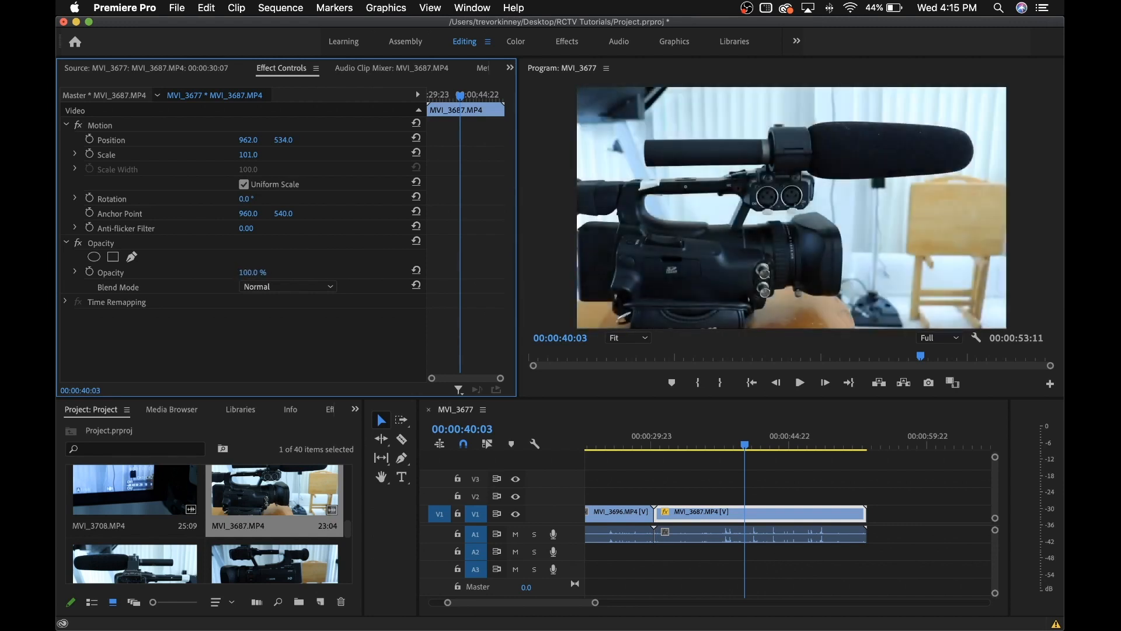
{"action": "left_click", "coordinate": [417, 139]}
{"action": "left_click", "coordinate": [417, 153]}
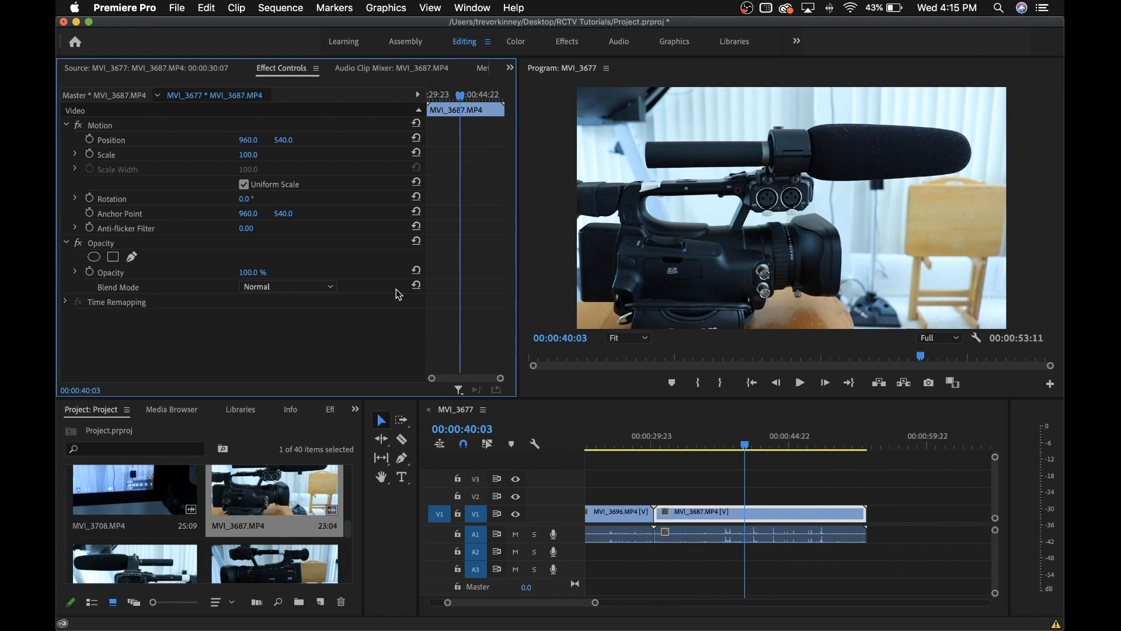
Set starting Scale and Position keyframes on MVI_3687, then add second ones around 00:00:50:02
{"action": "left_click_drag", "start_coordinate": [745, 444], "coordinate": [789, 460]}
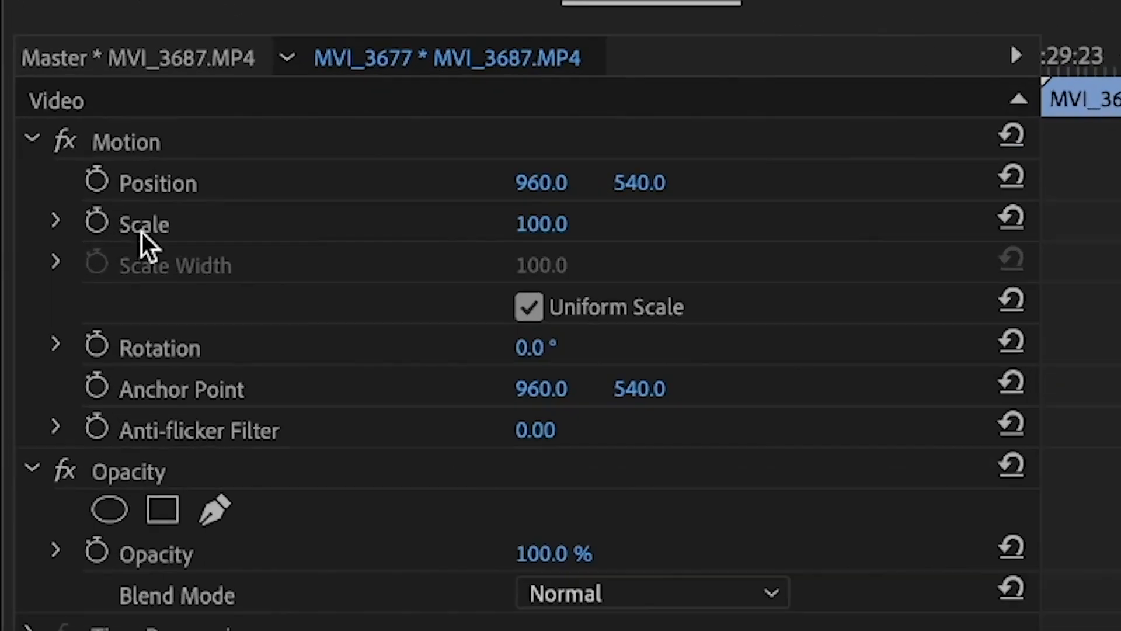
{"action": "left_click", "coordinate": [99, 229]}
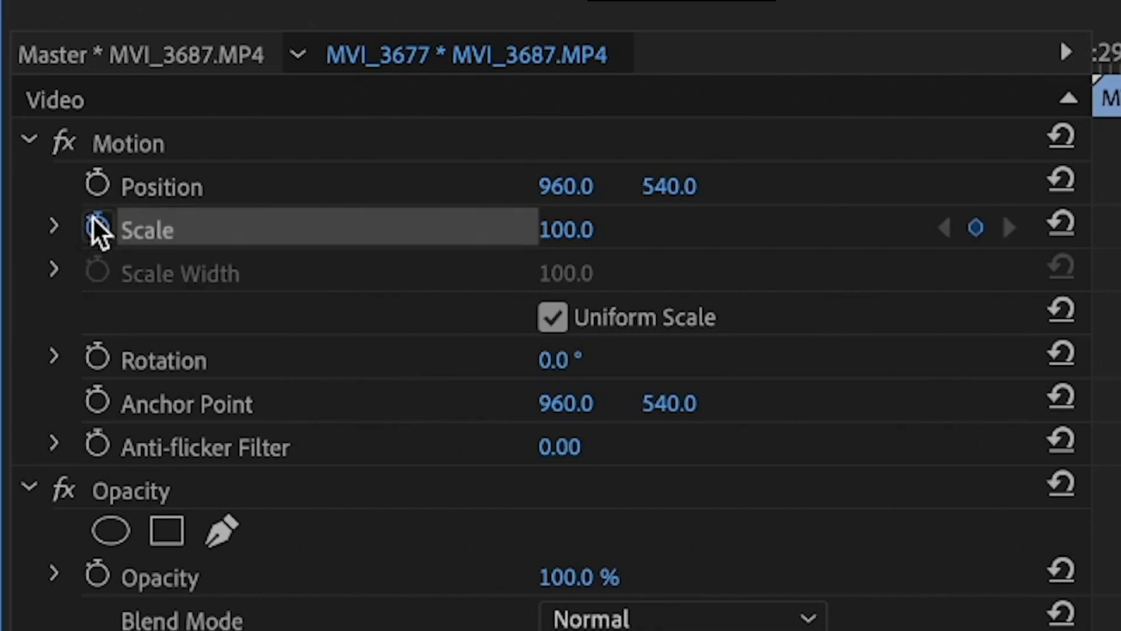
{"action": "left_click", "coordinate": [98, 184]}
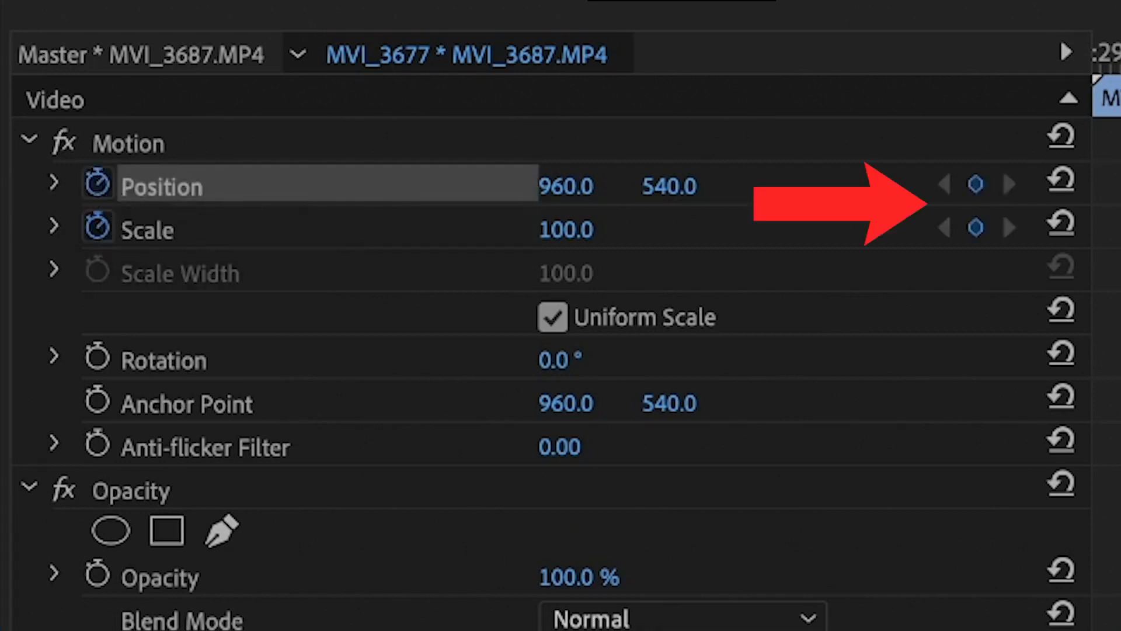
{"action": "key", "text": "Right"}
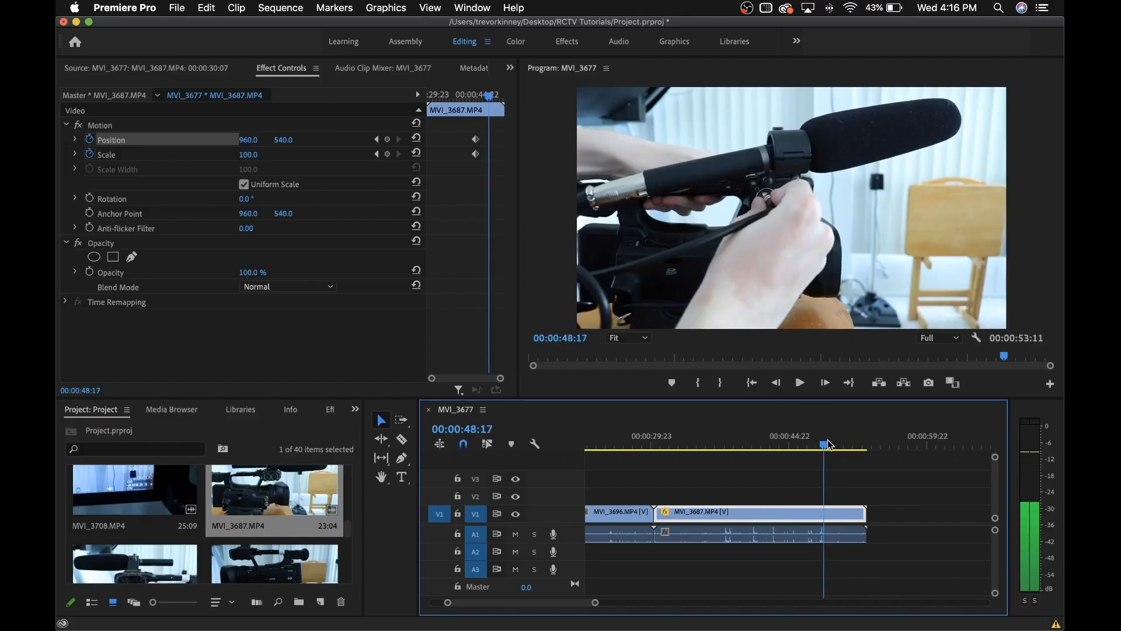
{"action": "left_click_drag", "start_coordinate": [826, 440], "coordinate": [839, 438]}
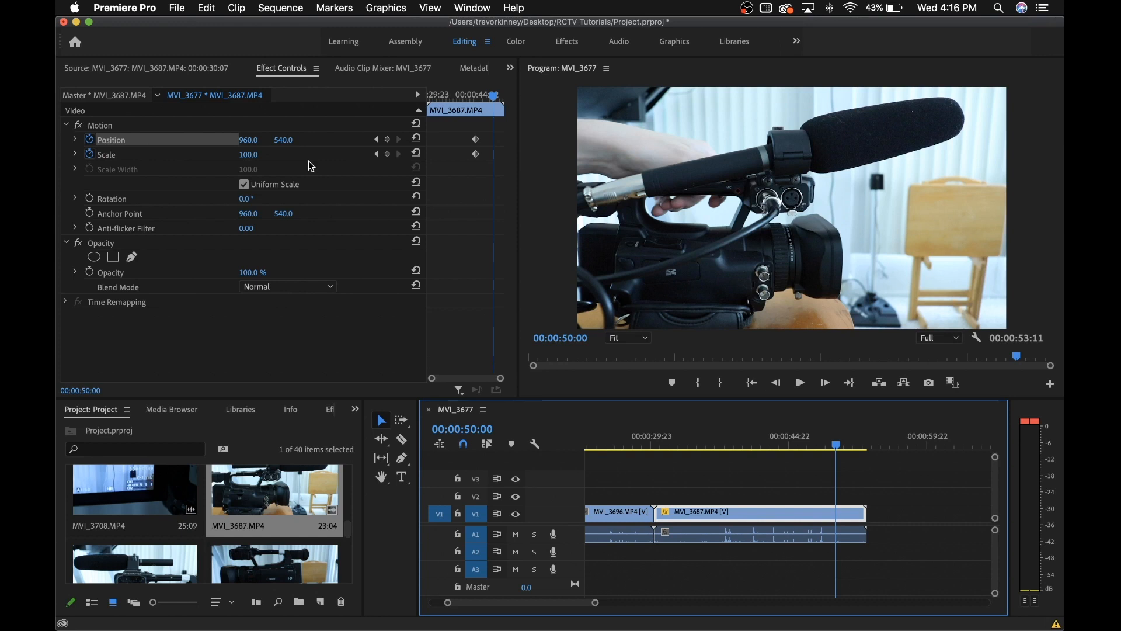
{"action": "left_click", "coordinate": [388, 141]}
{"action": "left_click", "coordinate": [388, 156]}
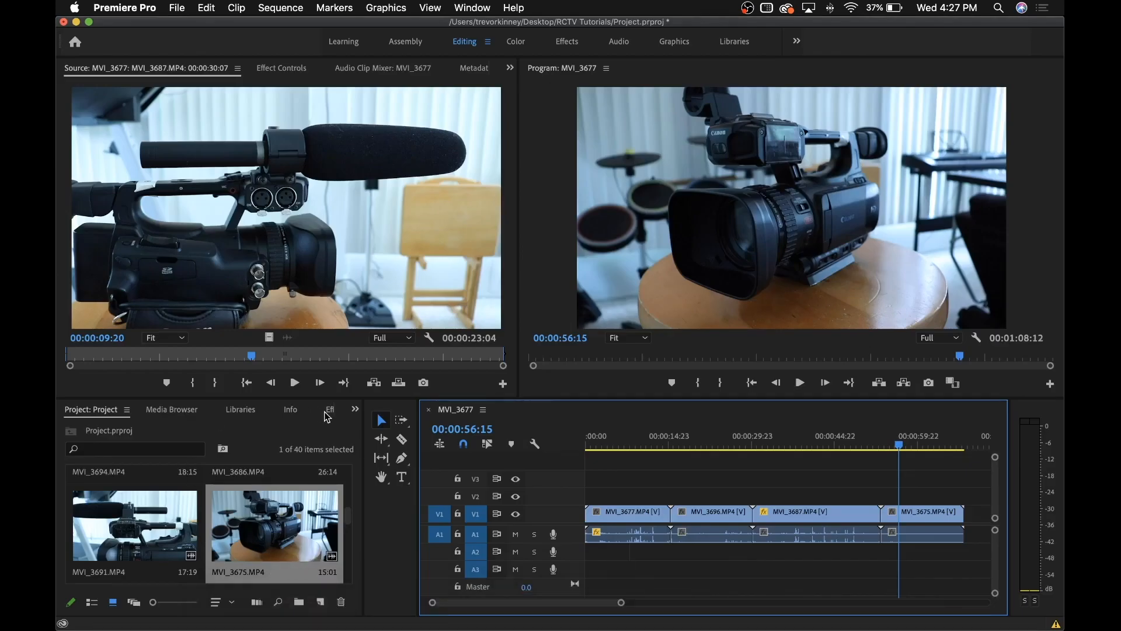
Find the Cross Dissolve transition under Video Transitions > Dissolve in the Effects panel
{"action": "left_click", "coordinate": [354, 409]}
{"action": "left_click", "coordinate": [367, 487]}
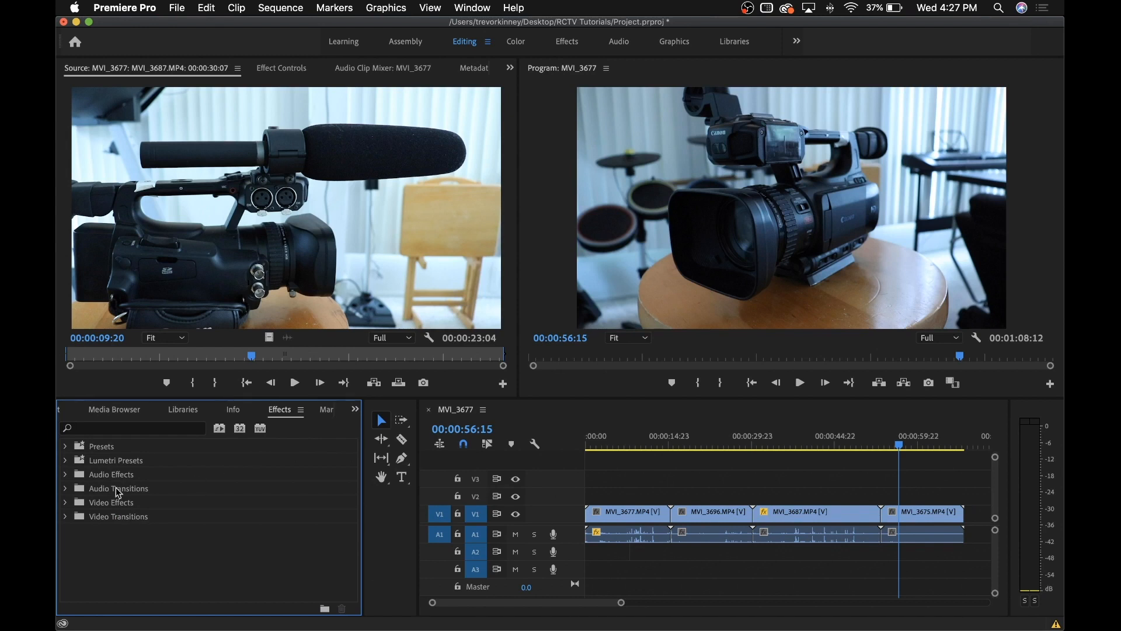
{"action": "left_click", "coordinate": [68, 516]}
{"action": "scroll", "coordinate": [68, 511], "scroll_direction": "down", "scroll_amount": 1}
{"action": "scroll", "coordinate": [69, 511], "scroll_direction": "up", "scroll_amount": 1}
{"action": "scroll", "coordinate": [69, 511], "scroll_direction": "down", "scroll_amount": 1}
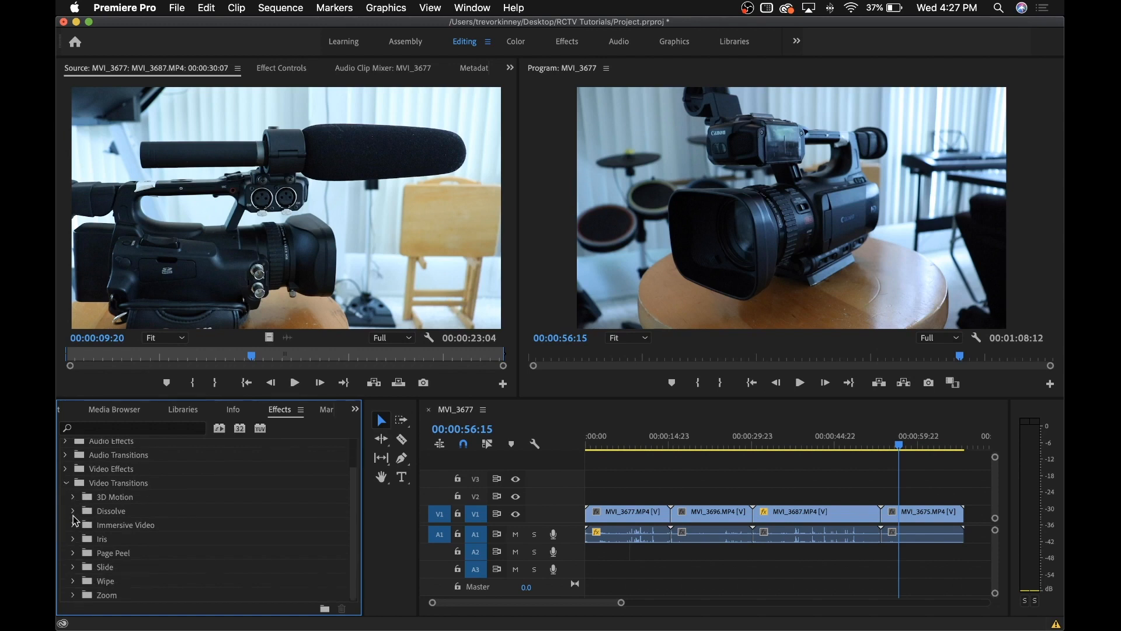
{"action": "left_click", "coordinate": [73, 512]}
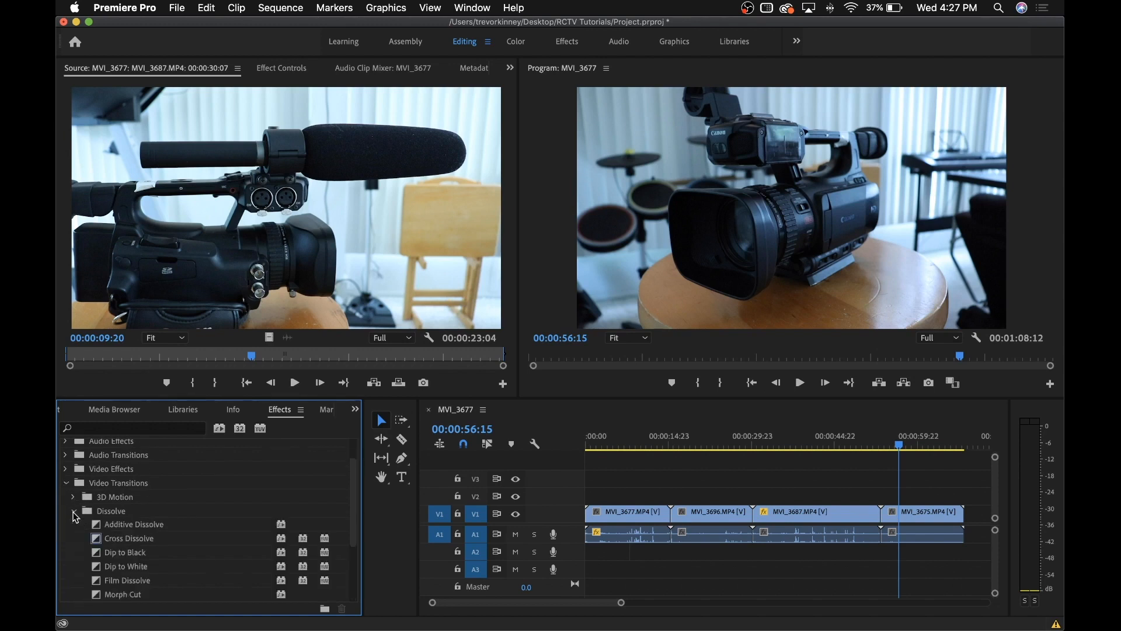
{"action": "left_click", "coordinate": [151, 540]}
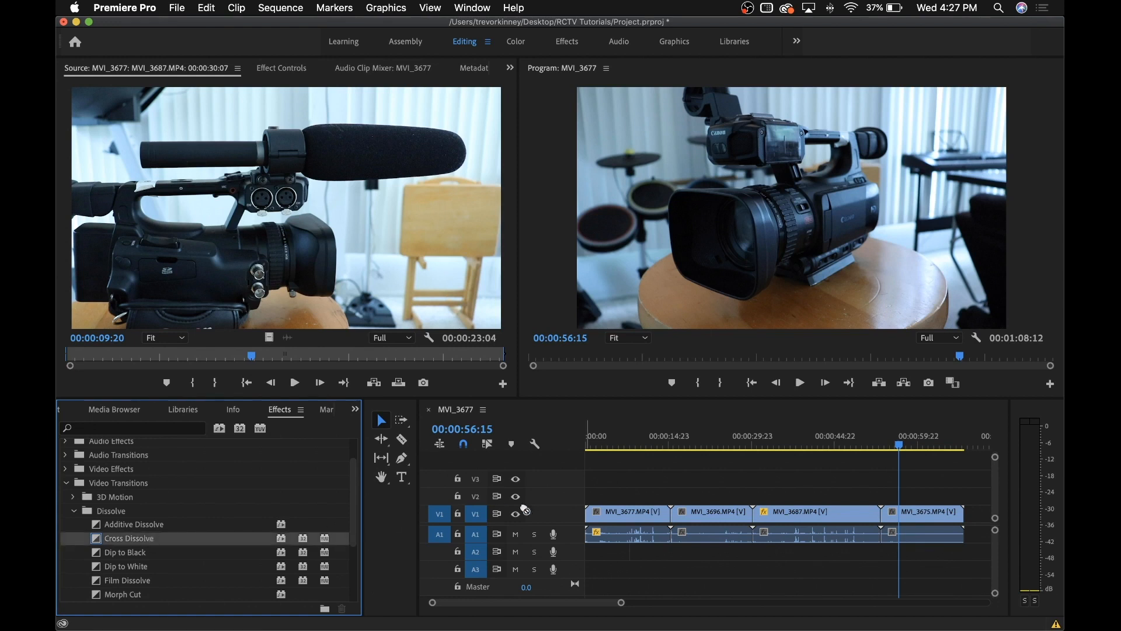
Place Cross Dissolve on the MVI_3687/MVI_3675 cut and play it back
{"action": "left_click_drag", "start_coordinate": [526, 510], "coordinate": [827, 516]}
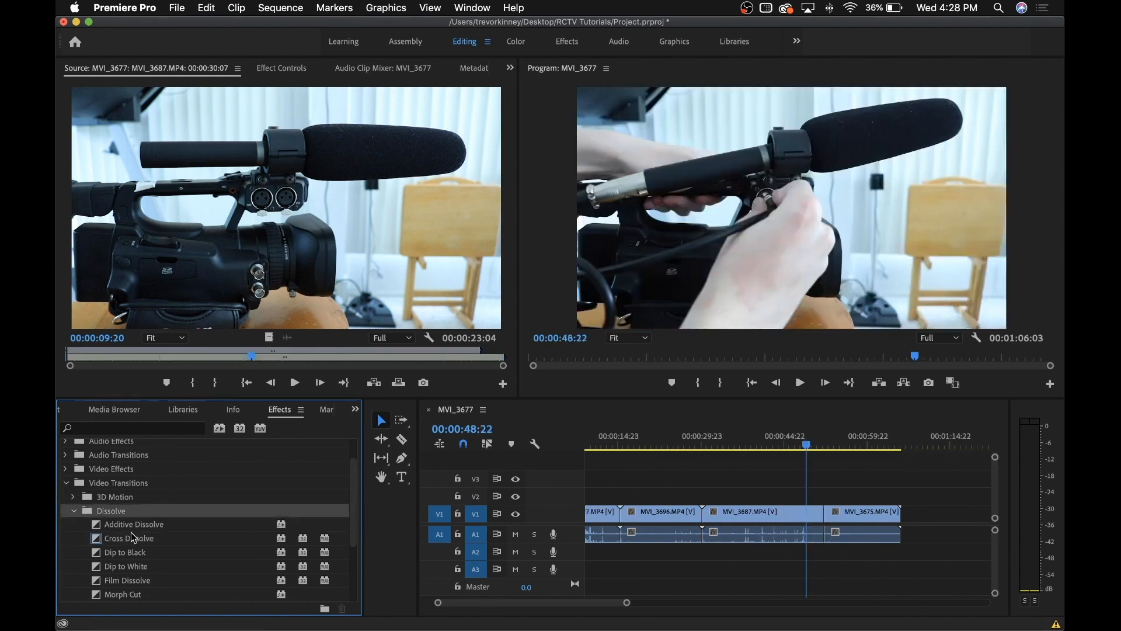
{"action": "left_click_drag", "start_coordinate": [131, 537], "coordinate": [827, 509]}
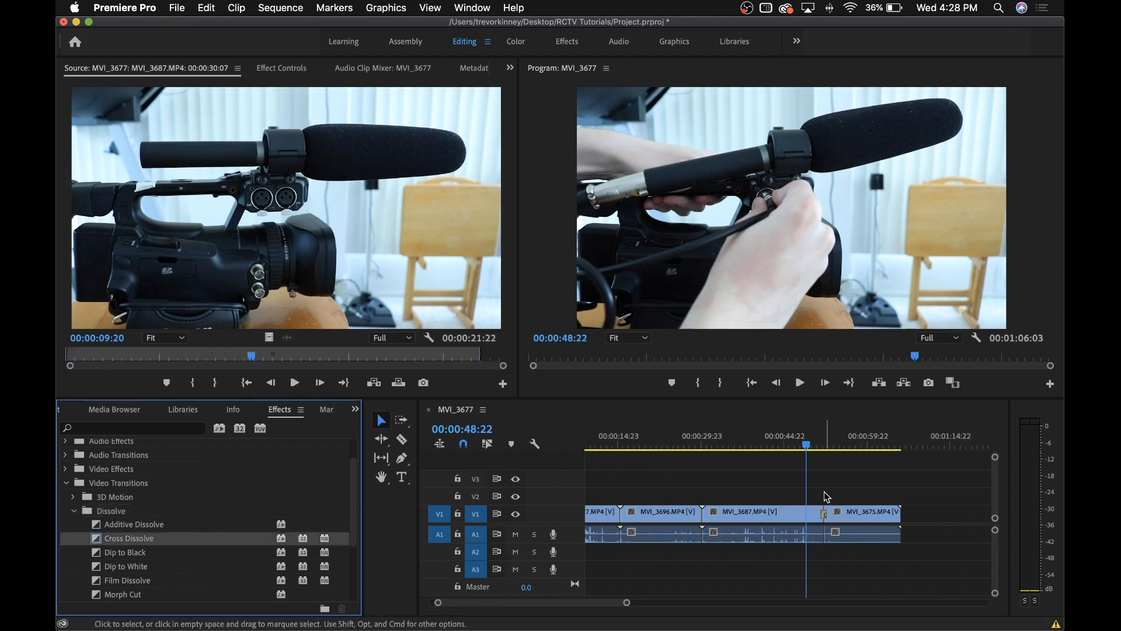
{"action": "left_click", "coordinate": [819, 444]}
{"action": "key", "text": "space"}
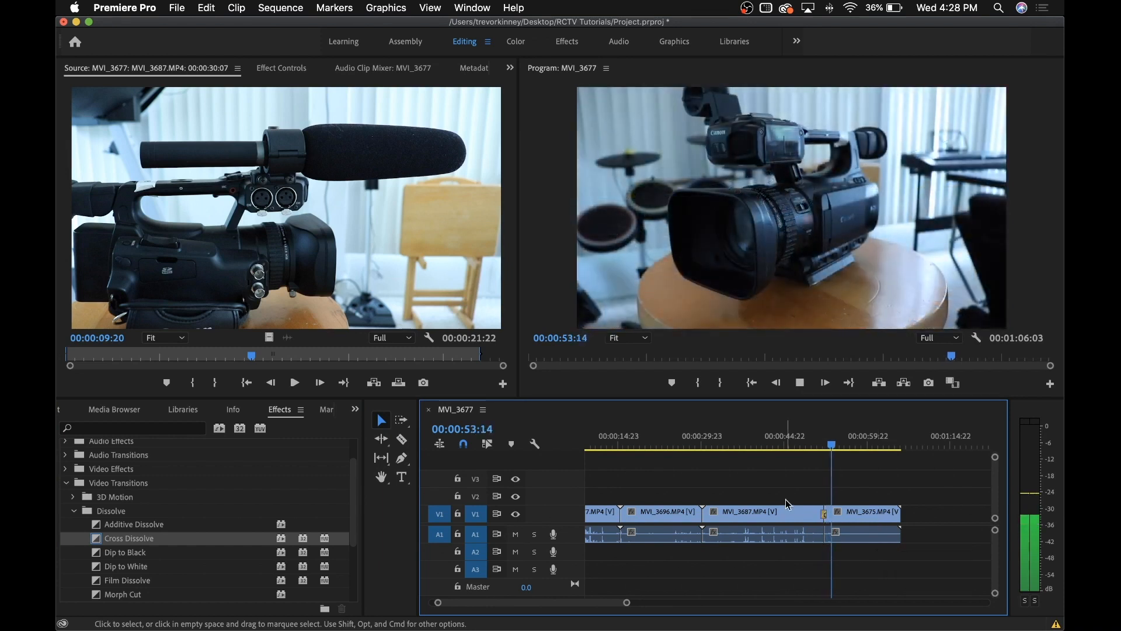
{"action": "key", "text": "space"}
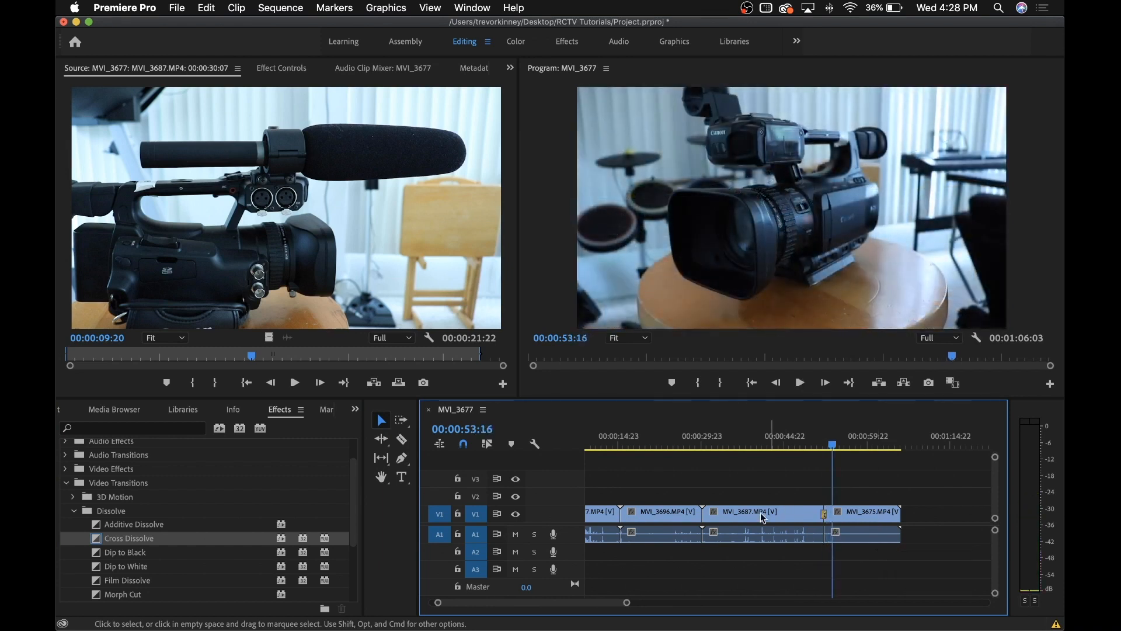
Apply Default Transitions to the MVI_3687/MVI_3675 edit and play through the result
{"action": "right_click", "coordinate": [826, 517]}
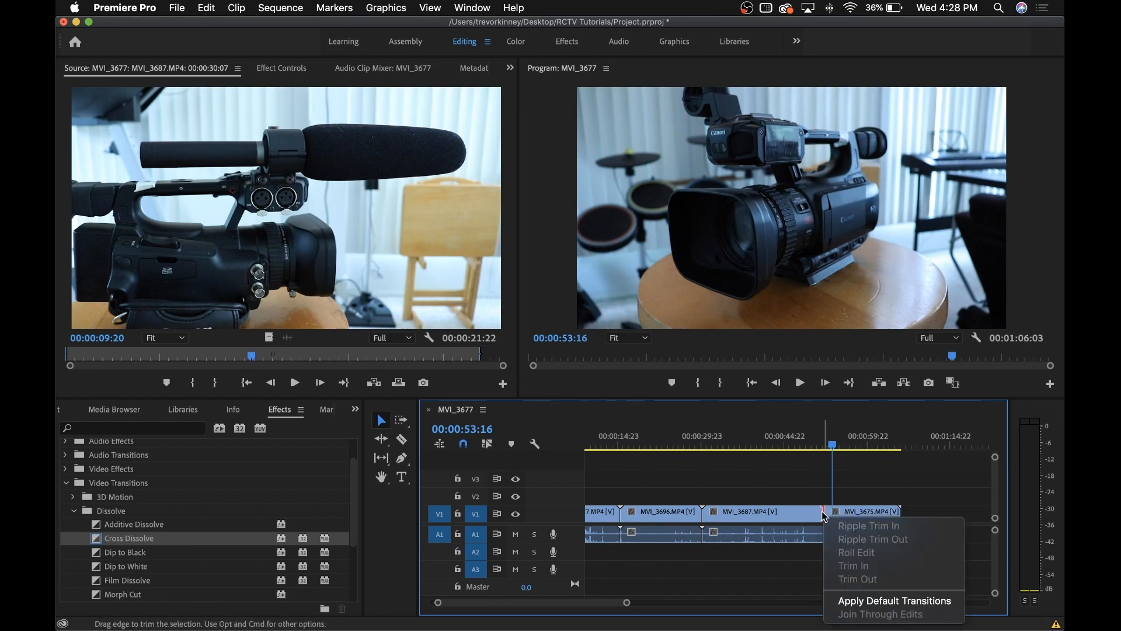
{"action": "left_click", "coordinate": [866, 601]}
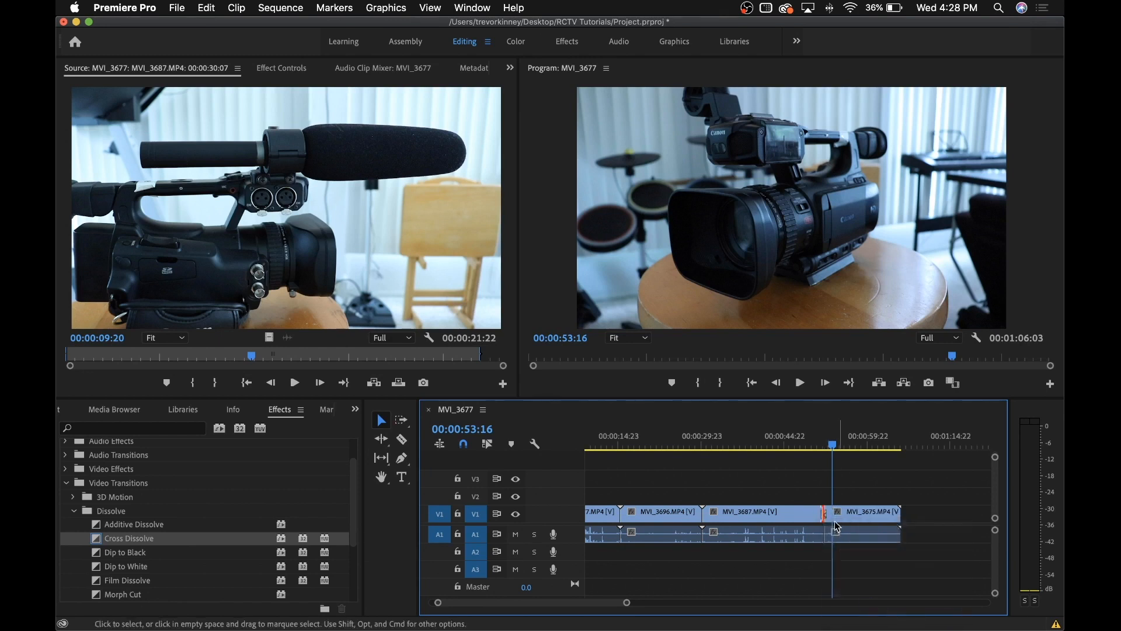
{"action": "left_click", "coordinate": [819, 450]}
{"action": "key", "text": "space"}
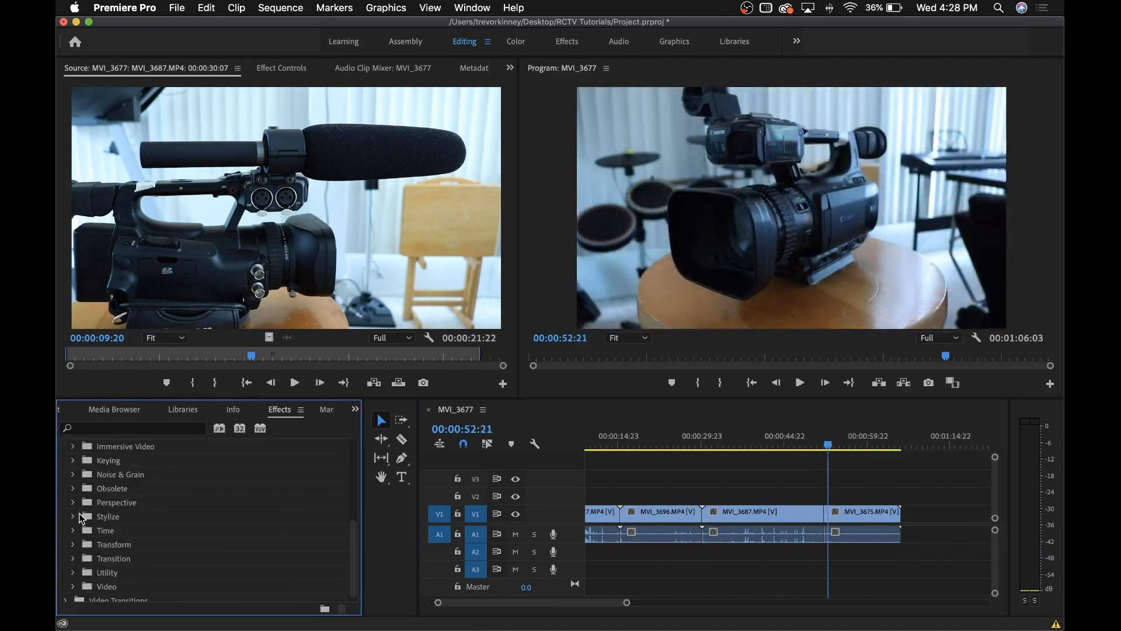
{"action": "left_click", "coordinate": [74, 517]}
{"action": "scroll", "coordinate": [139, 547], "scroll_direction": "down", "scroll_amount": 5}
Apply Posterize to MVI_3675 and set its Level to 27 in Effect Controls
{"action": "left_click_drag", "start_coordinate": [140, 533], "coordinate": [836, 514]}
{"action": "left_click", "coordinate": [854, 445]}
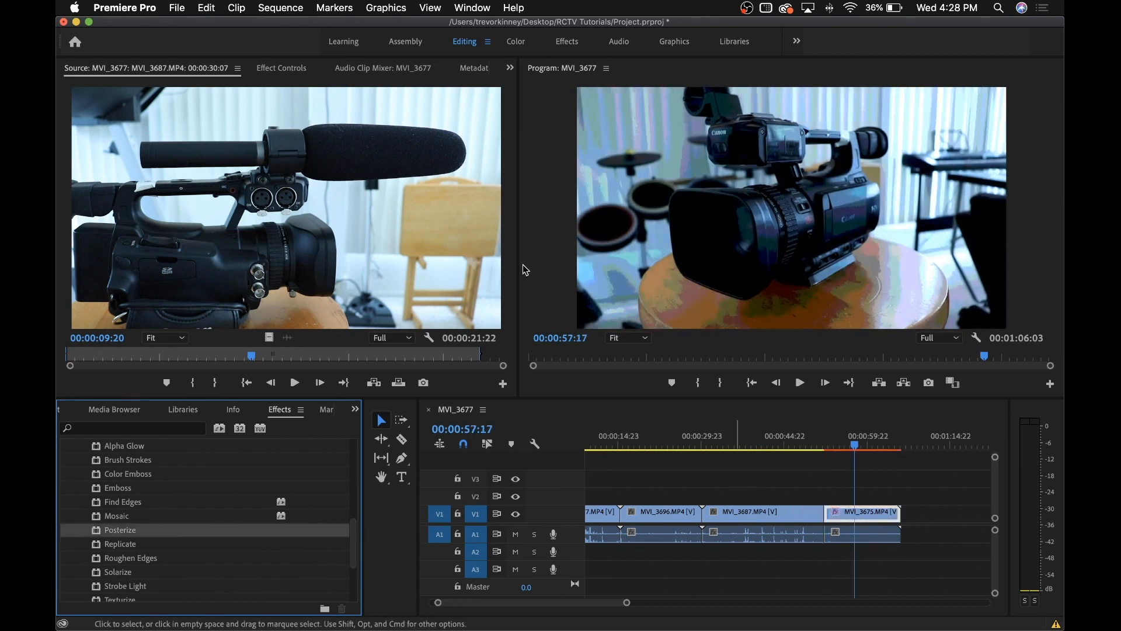
{"action": "left_click", "coordinate": [282, 68]}
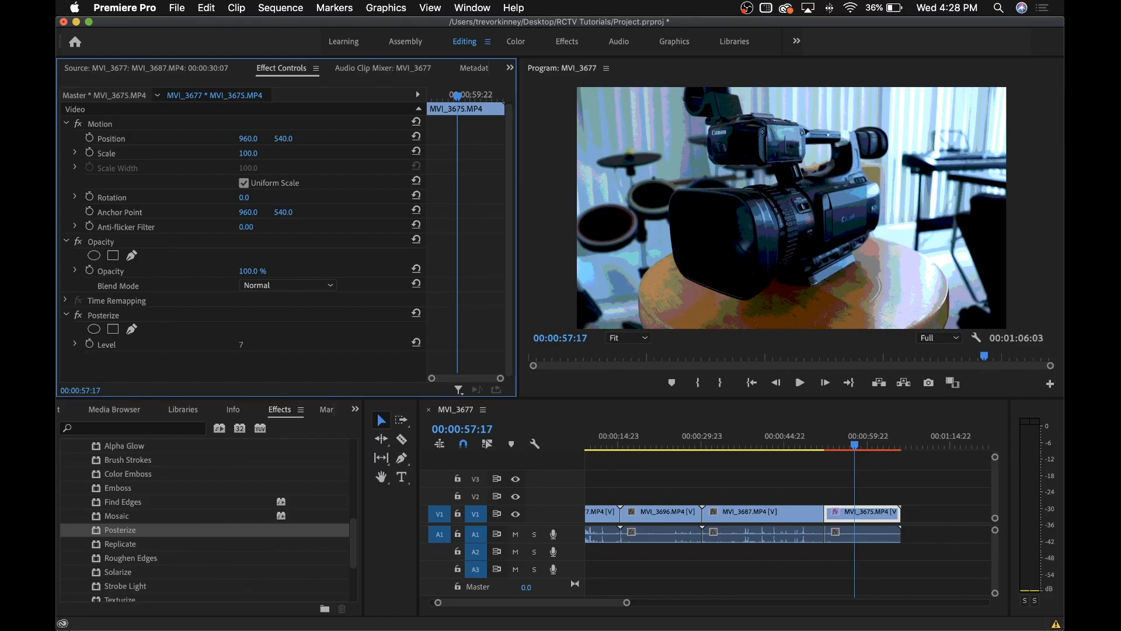
{"action": "mouse_move", "coordinate": [241, 344]}
{"action": "left_mouse_down"}
{"action": "mouse_move", "coordinate": [306, 344]}
{"action": "mouse_move", "coordinate": [238, 344]}
{"action": "mouse_move", "coordinate": [253, 344]}
{"action": "left_mouse_up"}
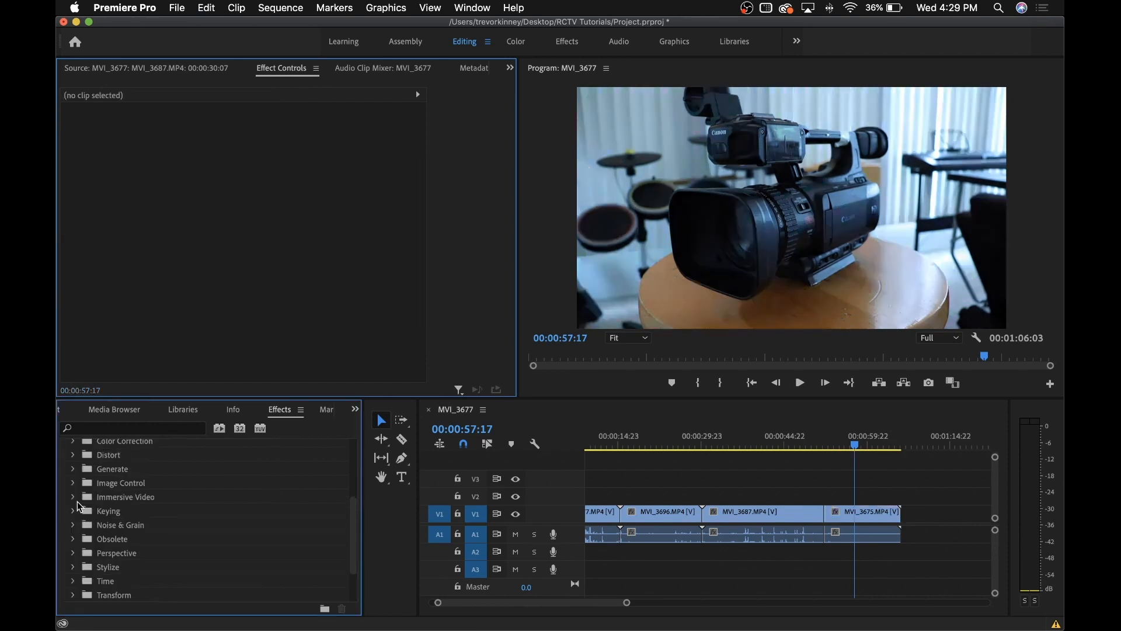
Apply Lumetri Color from Color Correction to the MVI_3675 clip
{"action": "scroll", "coordinate": [80, 507], "scroll_direction": "up", "scroll_amount": 2}
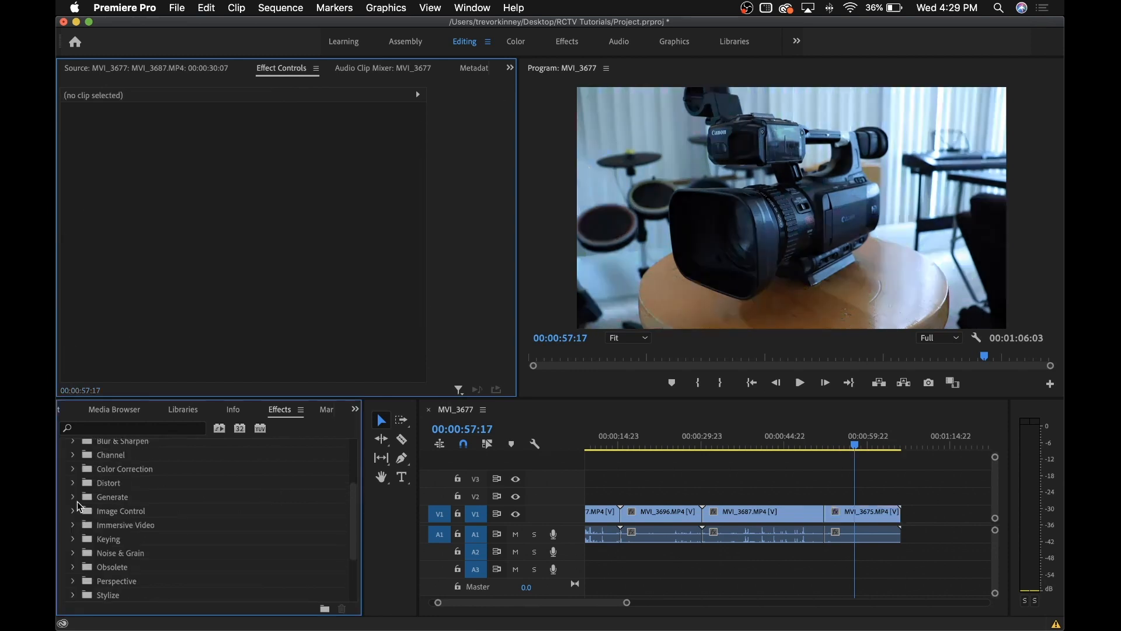
{"action": "scroll", "coordinate": [129, 499], "scroll_direction": "up", "scroll_amount": 4}
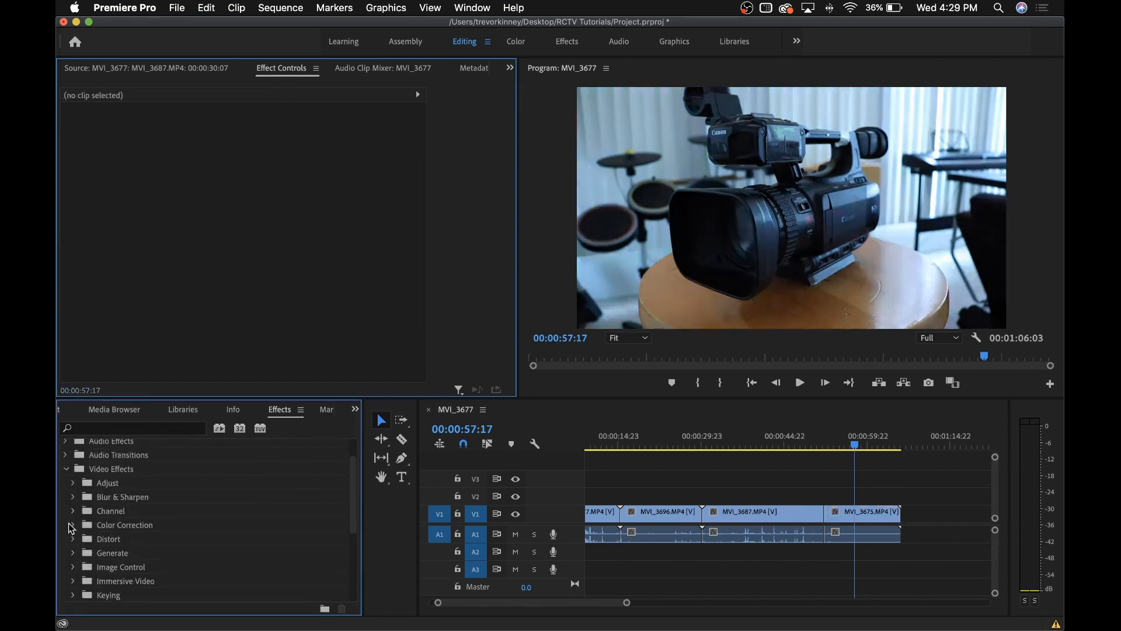
{"action": "left_click", "coordinate": [71, 525]}
{"action": "scroll", "coordinate": [131, 540], "scroll_direction": "down", "scroll_amount": 6}
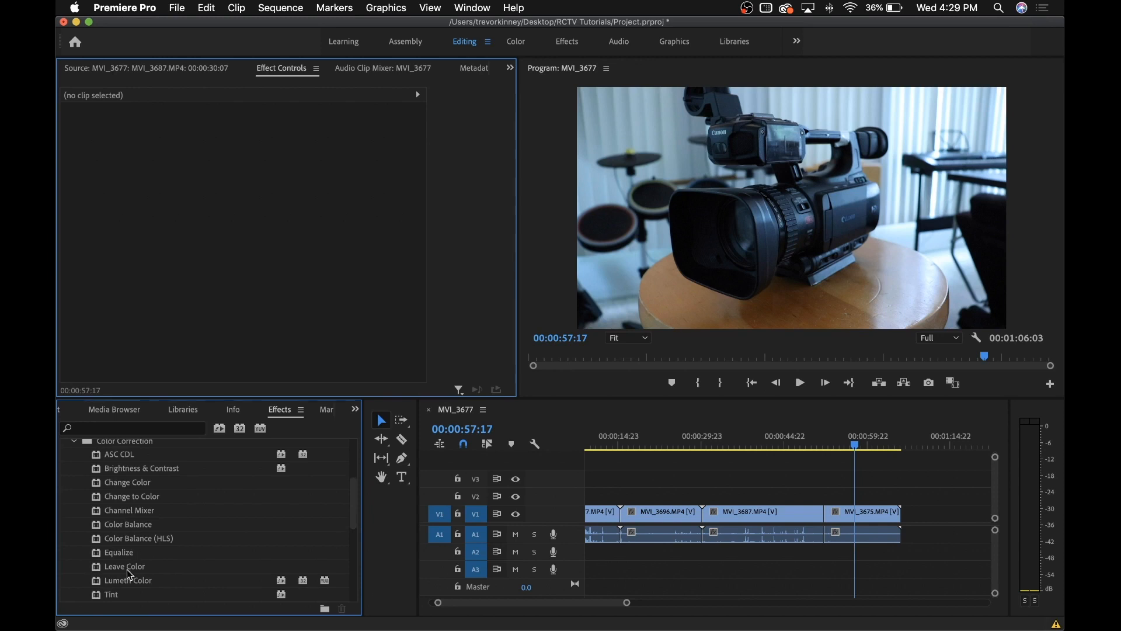
{"action": "left_click_drag", "start_coordinate": [127, 576], "coordinate": [884, 513]}
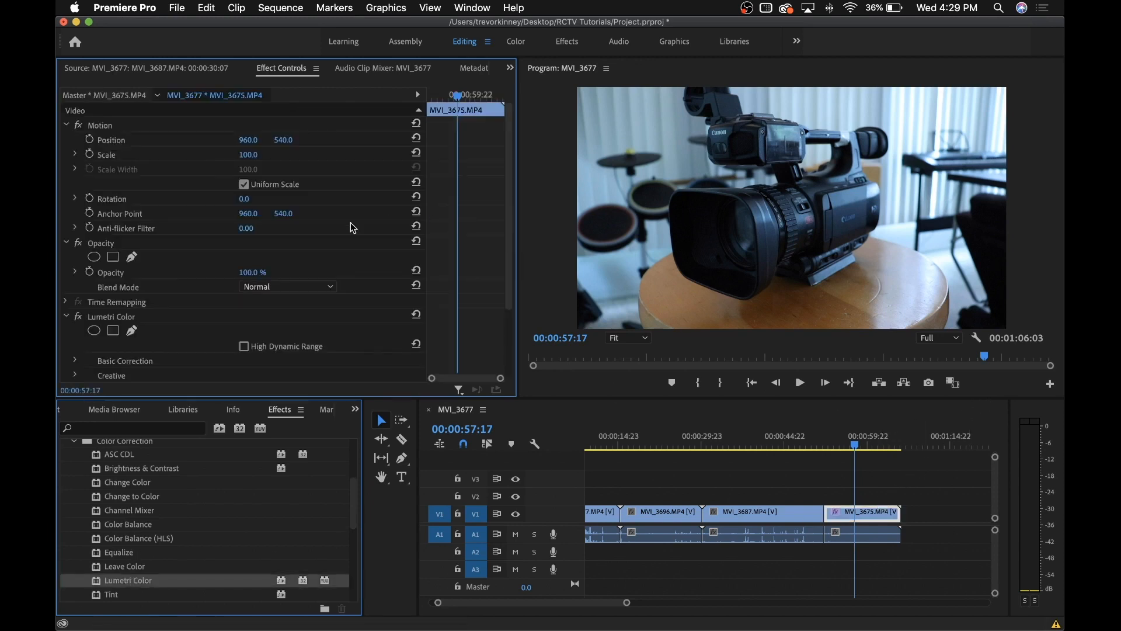
In Basic Correction, raise Temperature, then reset Temperature and Tint to default
{"action": "scroll", "coordinate": [353, 227], "scroll_direction": "down", "scroll_amount": 3}
{"action": "scroll", "coordinate": [353, 227], "scroll_direction": "down", "scroll_amount": 1}
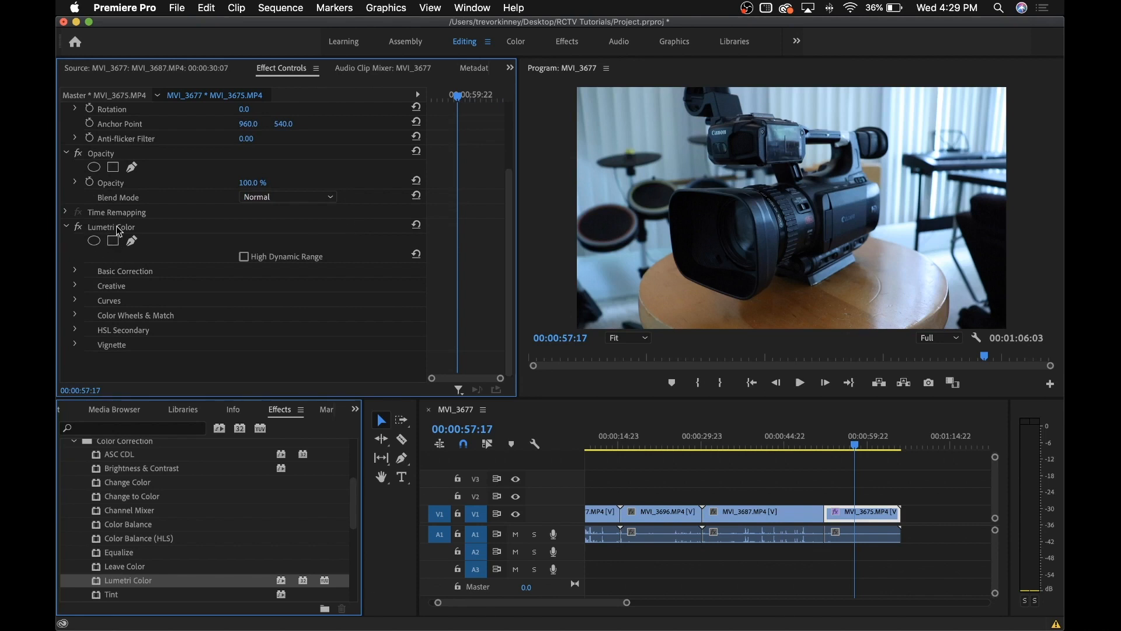
{"action": "left_click", "coordinate": [74, 272]}
{"action": "scroll", "coordinate": [191, 327], "scroll_direction": "down", "scroll_amount": 3}
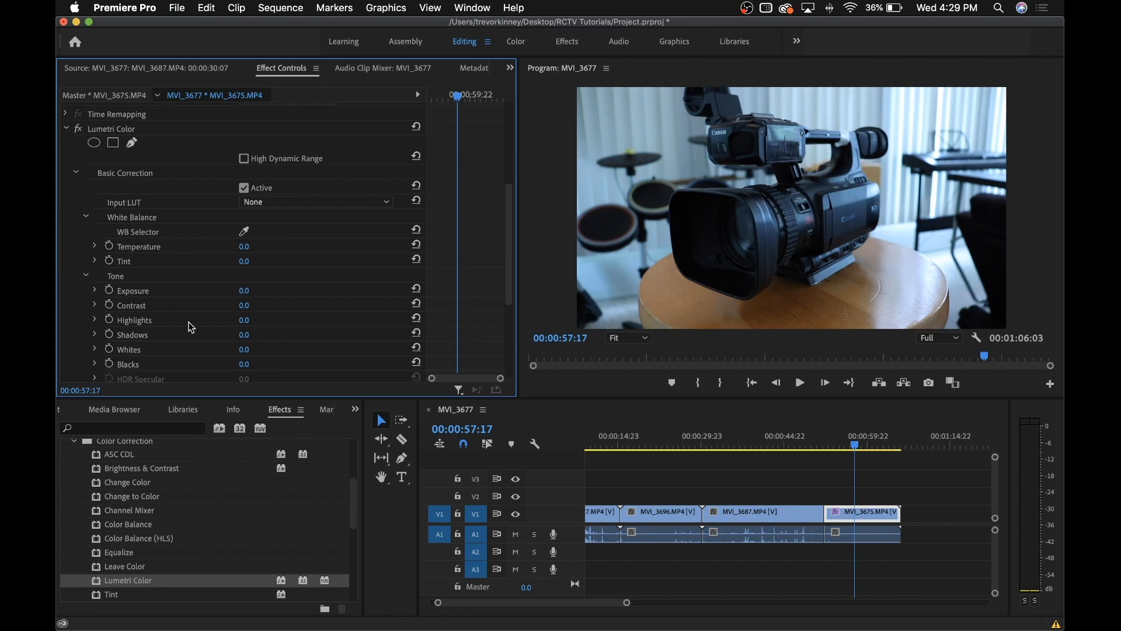
{"action": "scroll", "coordinate": [192, 327], "scroll_direction": "down", "scroll_amount": 1}
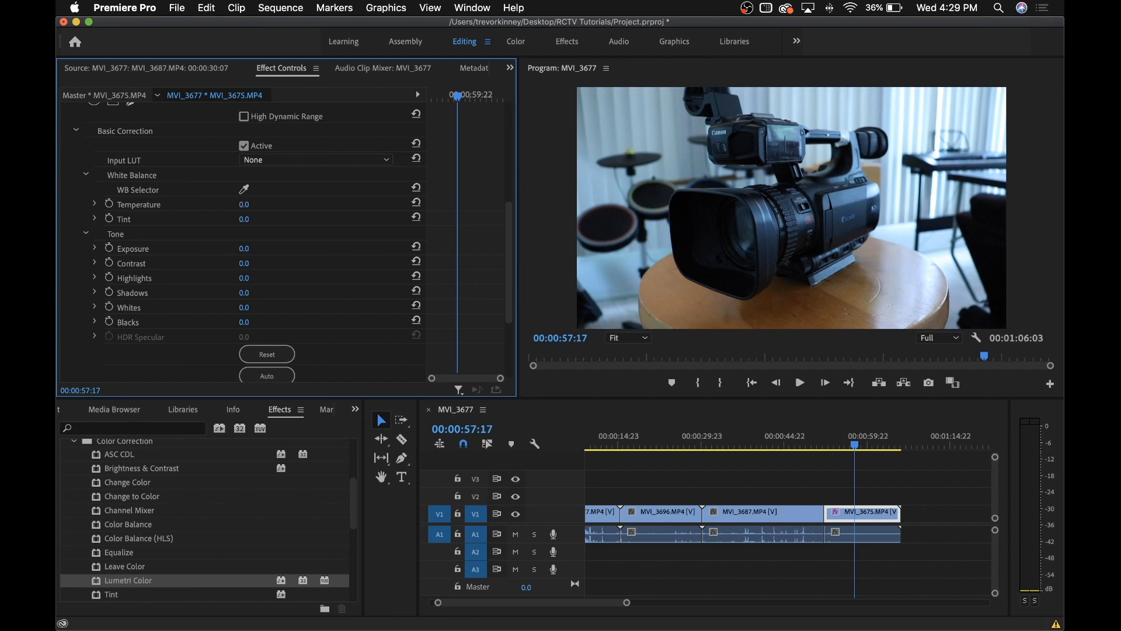
{"action": "mouse_move", "coordinate": [246, 204]}
{"action": "left_mouse_down"}
{"action": "mouse_move", "coordinate": [327, 204]}
{"action": "mouse_move", "coordinate": [219, 204]}
{"action": "mouse_move", "coordinate": [314, 218]}
{"action": "mouse_move", "coordinate": [255, 219]}
{"action": "left_mouse_up"}
{"action": "left_click", "coordinate": [416, 202]}
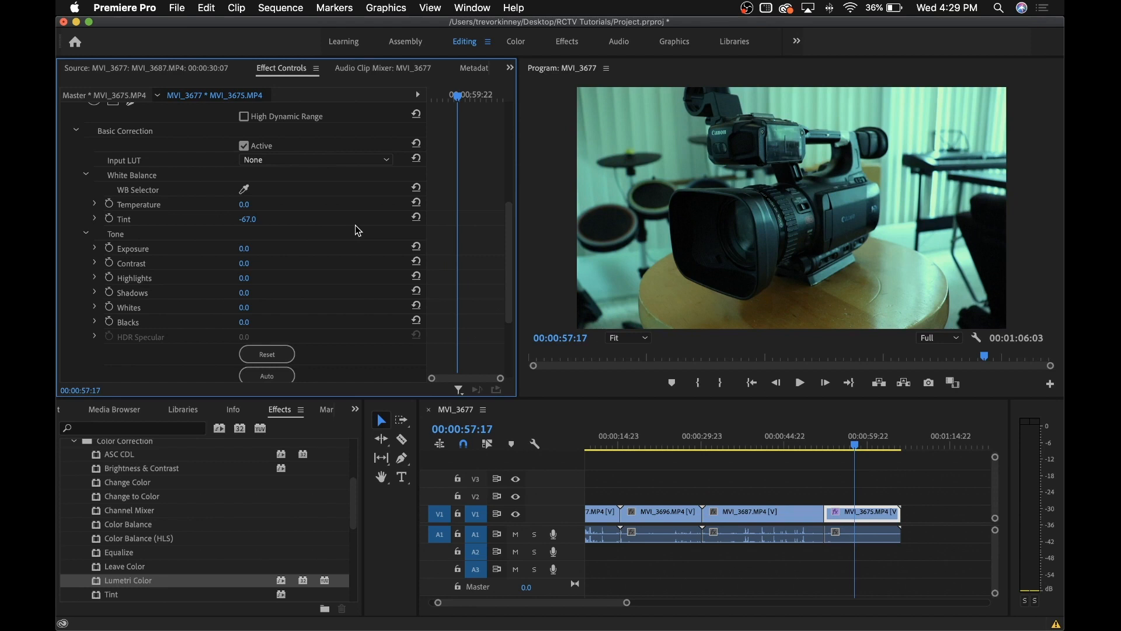
{"action": "left_click", "coordinate": [417, 217]}
Try Exposure, Shadows and Whites changes, returning Exposure, Contrast, Highlights, Shadows, Whites and Blacks to 0
{"action": "left_click_drag", "start_coordinate": [244, 249], "coordinate": [327, 278]}
{"action": "key", "text": "super+z"}
{"action": "left_click", "coordinate": [416, 261]}
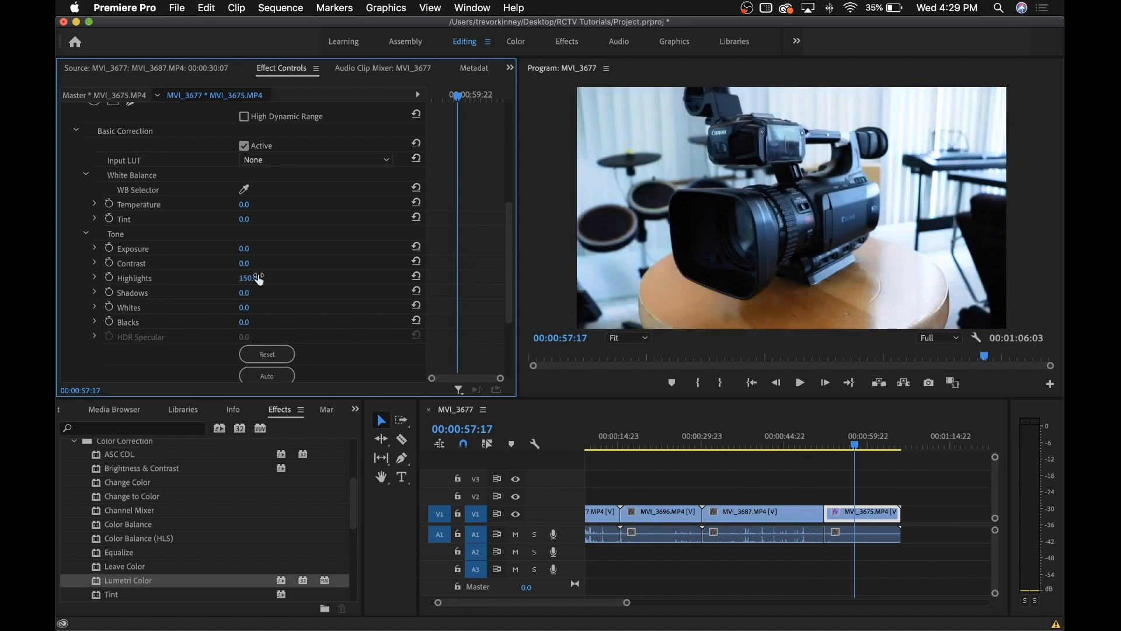
{"action": "left_click", "coordinate": [416, 277]}
{"action": "left_click_drag", "start_coordinate": [244, 292], "coordinate": [151, 292]}
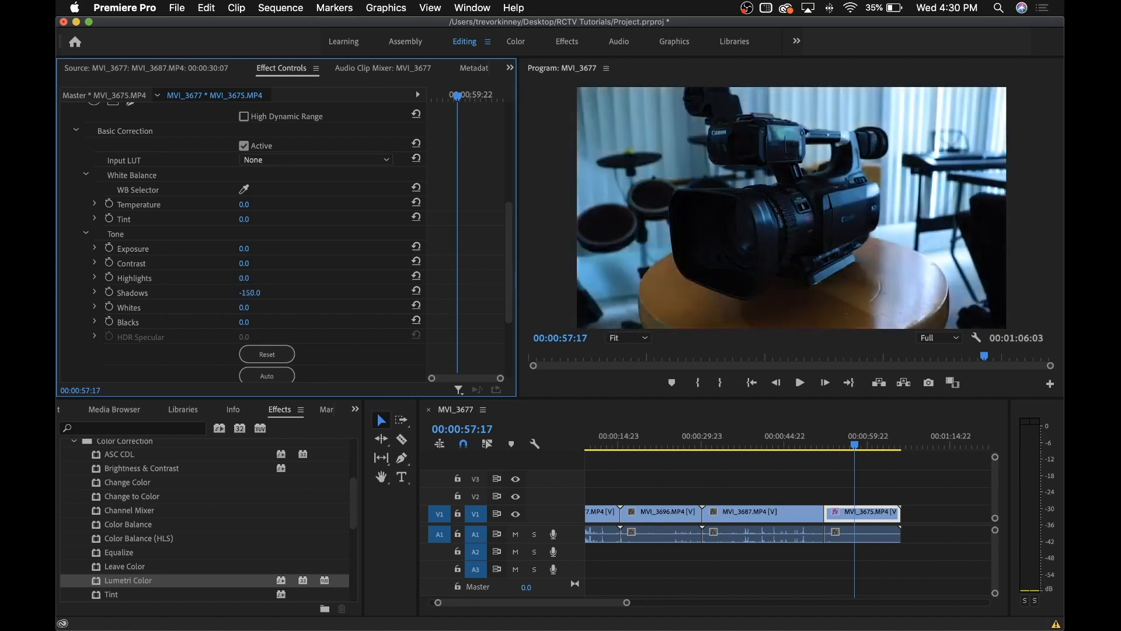
{"action": "left_click", "coordinate": [416, 290]}
{"action": "mouse_move", "coordinate": [249, 314]}
{"action": "left_mouse_down"}
{"action": "mouse_move", "coordinate": [275, 314]}
{"action": "mouse_move", "coordinate": [222, 314]}
{"action": "mouse_move", "coordinate": [253, 309]}
{"action": "mouse_move", "coordinate": [257, 323]}
{"action": "left_mouse_up"}
{"action": "left_click", "coordinate": [416, 306]}
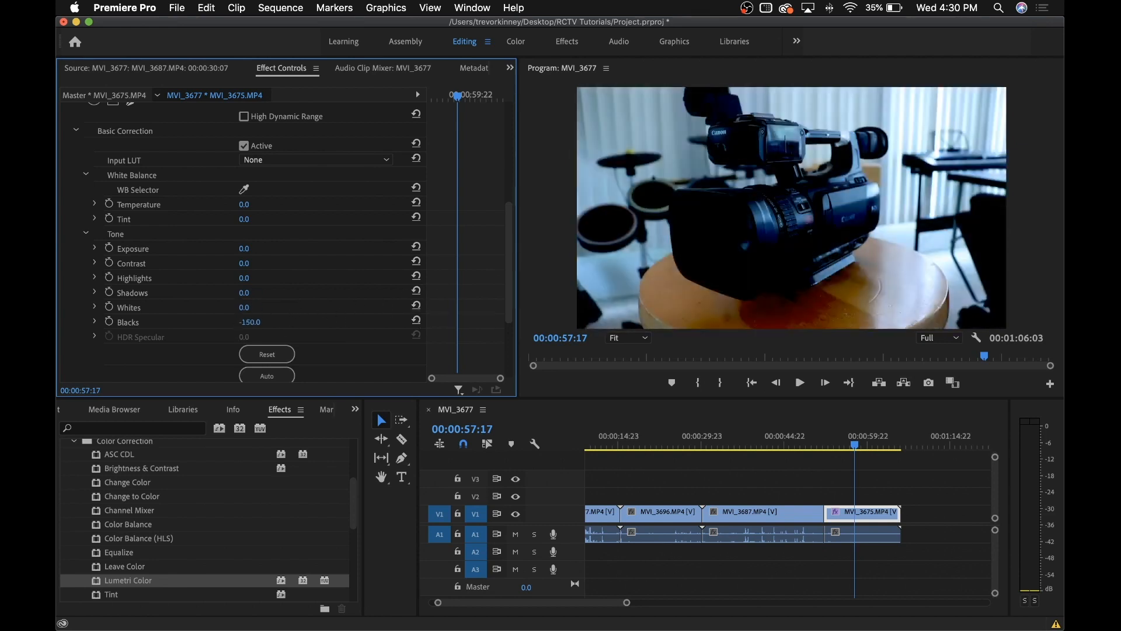
{"action": "left_click", "coordinate": [416, 321]}
Lower Saturation to test it, then restore Saturation to 100
{"action": "scroll", "coordinate": [317, 319], "scroll_direction": "down", "scroll_amount": 3}
{"action": "scroll", "coordinate": [317, 319], "scroll_direction": "down", "scroll_amount": 2}
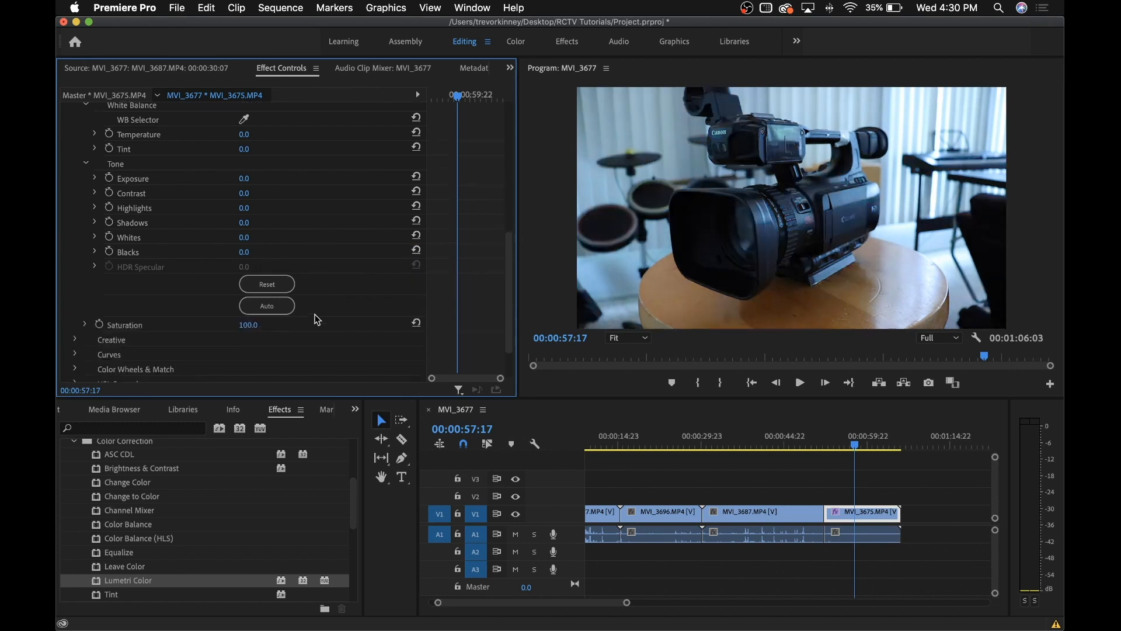
{"action": "scroll", "coordinate": [314, 313], "scroll_direction": "down", "scroll_amount": 1}
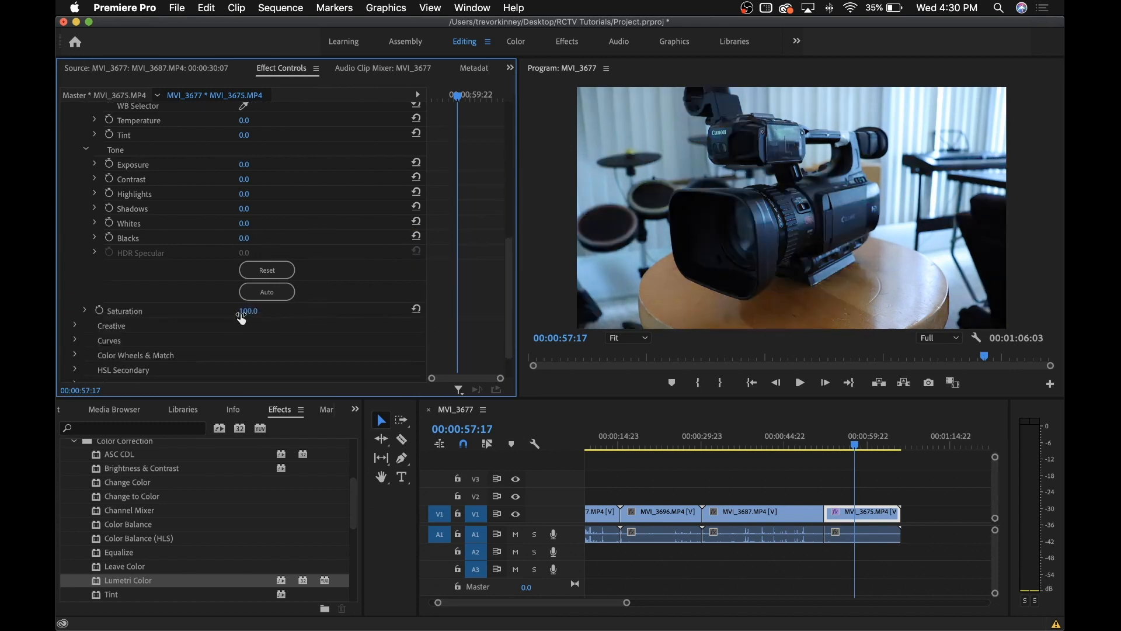
{"action": "left_click_drag", "start_coordinate": [289, 311], "coordinate": [188, 310]}
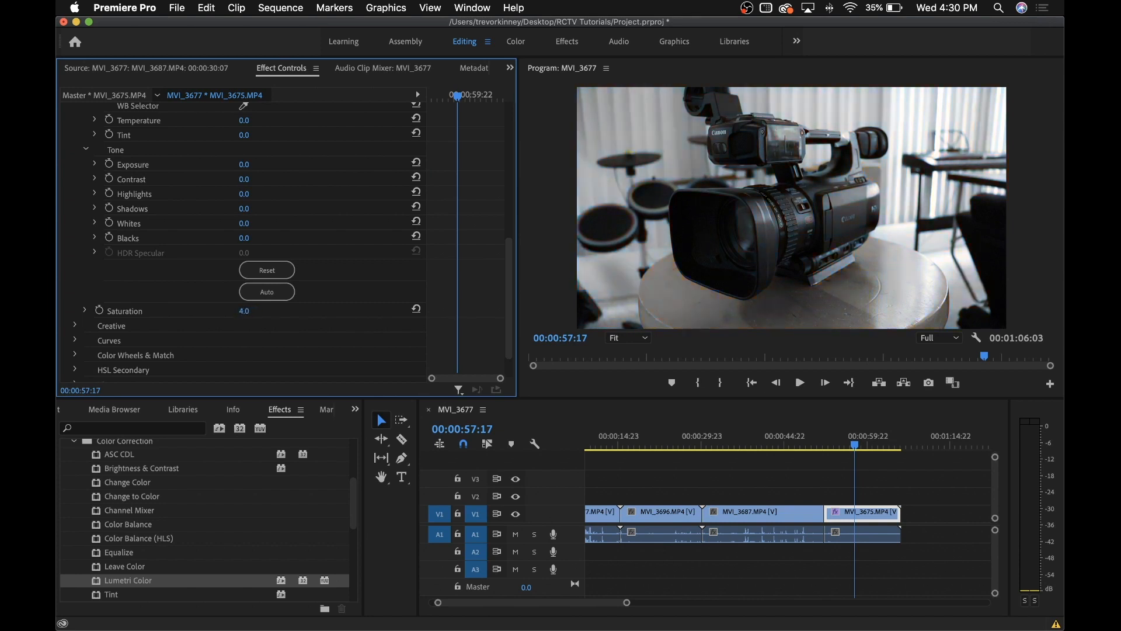
{"action": "left_click", "coordinate": [416, 308]}
{"action": "scroll", "coordinate": [272, 352], "scroll_direction": "up", "scroll_amount": 10}
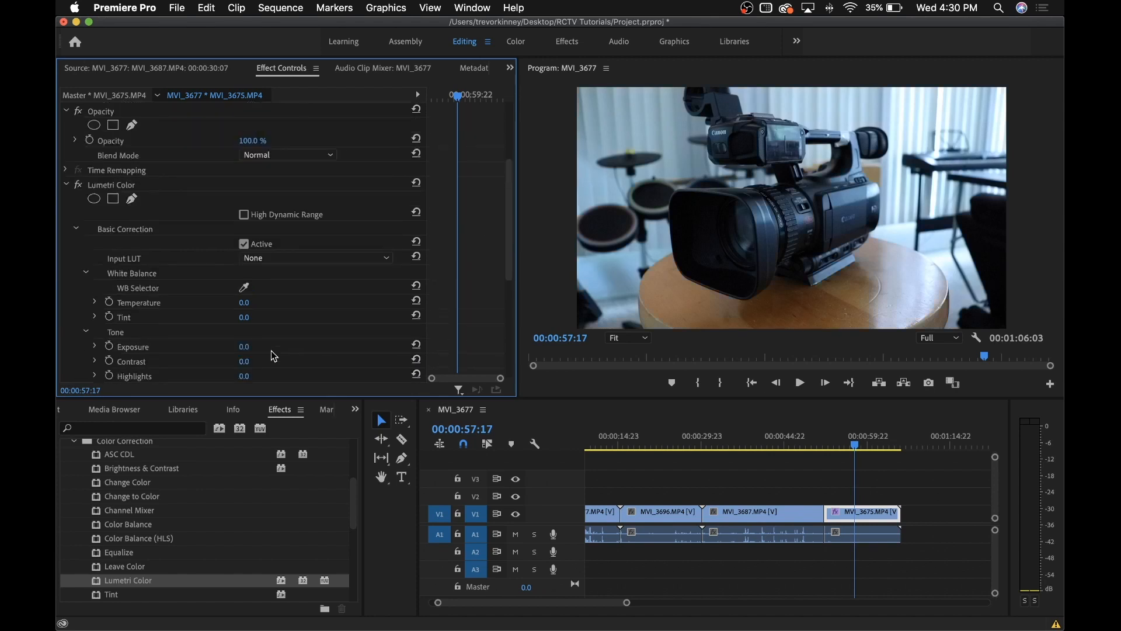
{"action": "scroll", "coordinate": [274, 356], "scroll_direction": "up", "scroll_amount": 1}
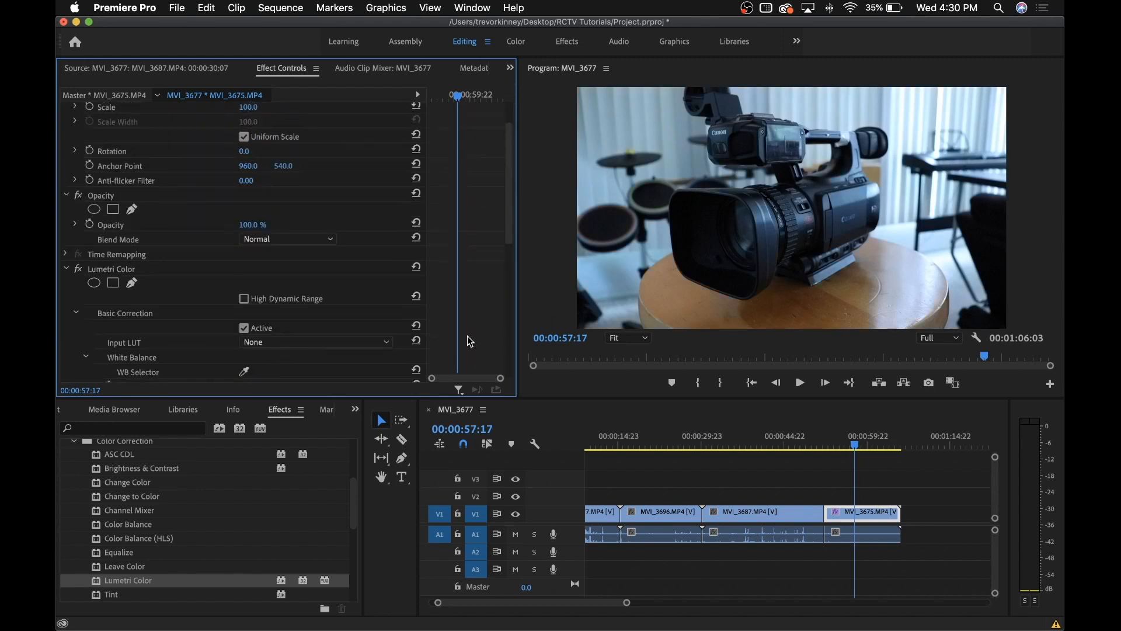
{"action": "scroll", "coordinate": [385, 317], "scroll_direction": "up", "scroll_amount": 3}
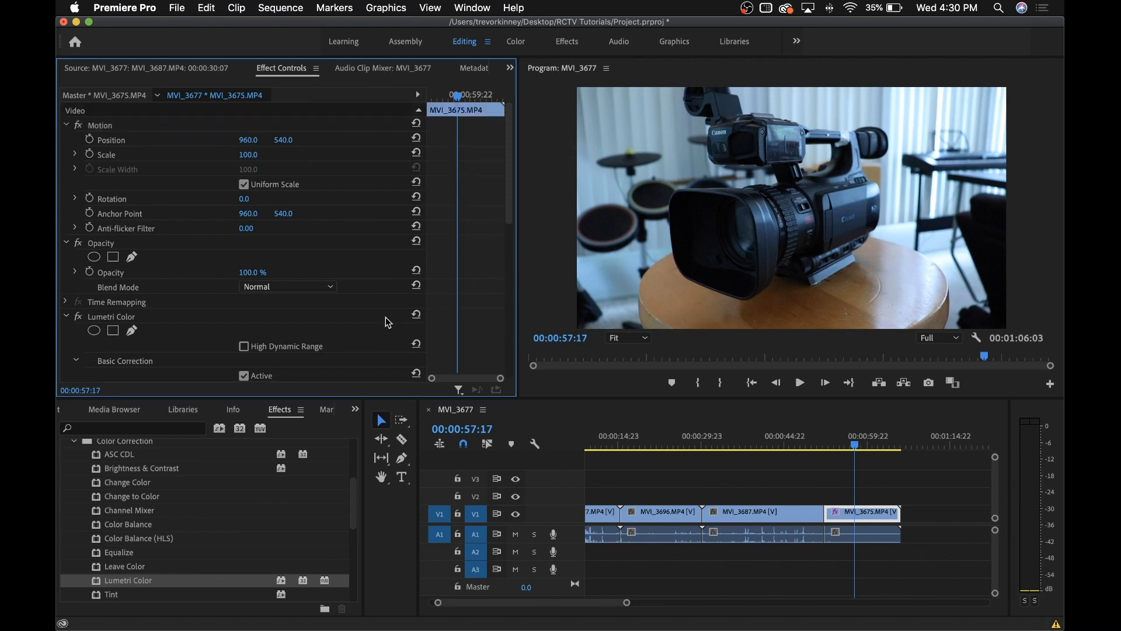
{"action": "mouse_move", "coordinate": [640, 613]}
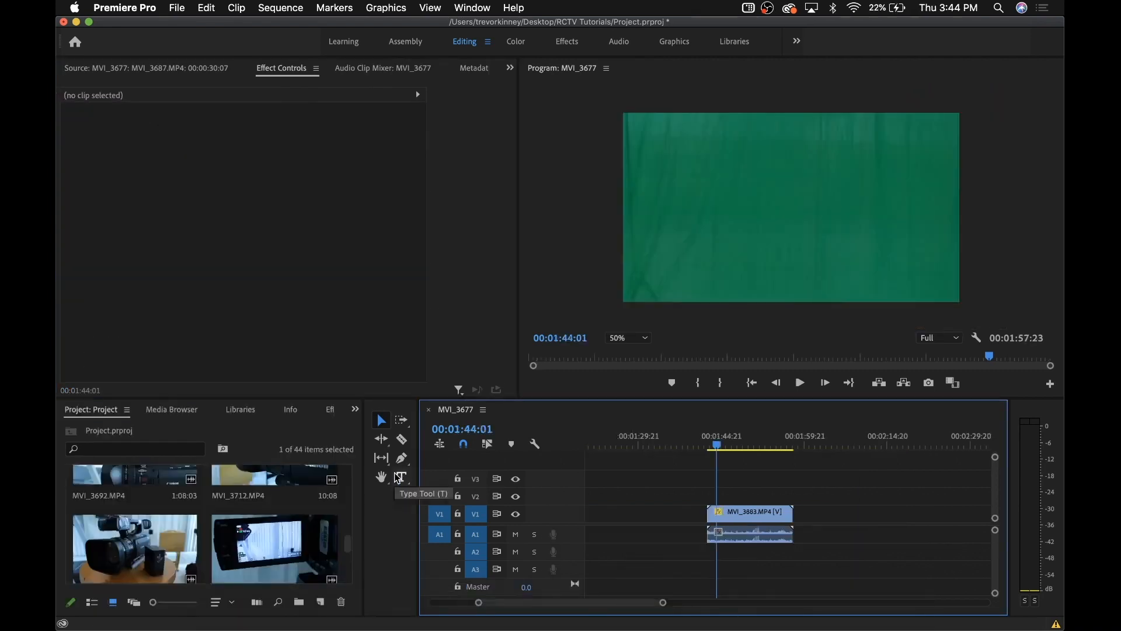
Show the Effects panel and play the green-screen clip MVI_3883 to check it
{"action": "left_click", "coordinate": [307, 409]}
{"action": "left_click", "coordinate": [322, 413]}
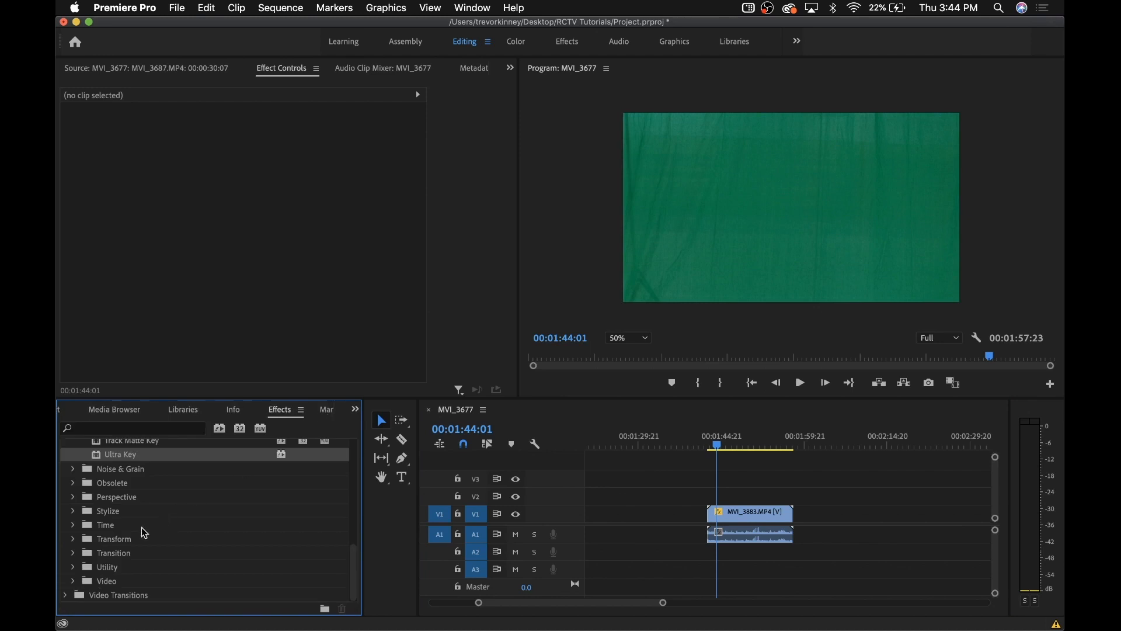
{"action": "left_click_drag", "start_coordinate": [718, 448], "coordinate": [739, 450]}
{"action": "key", "text": "space"}
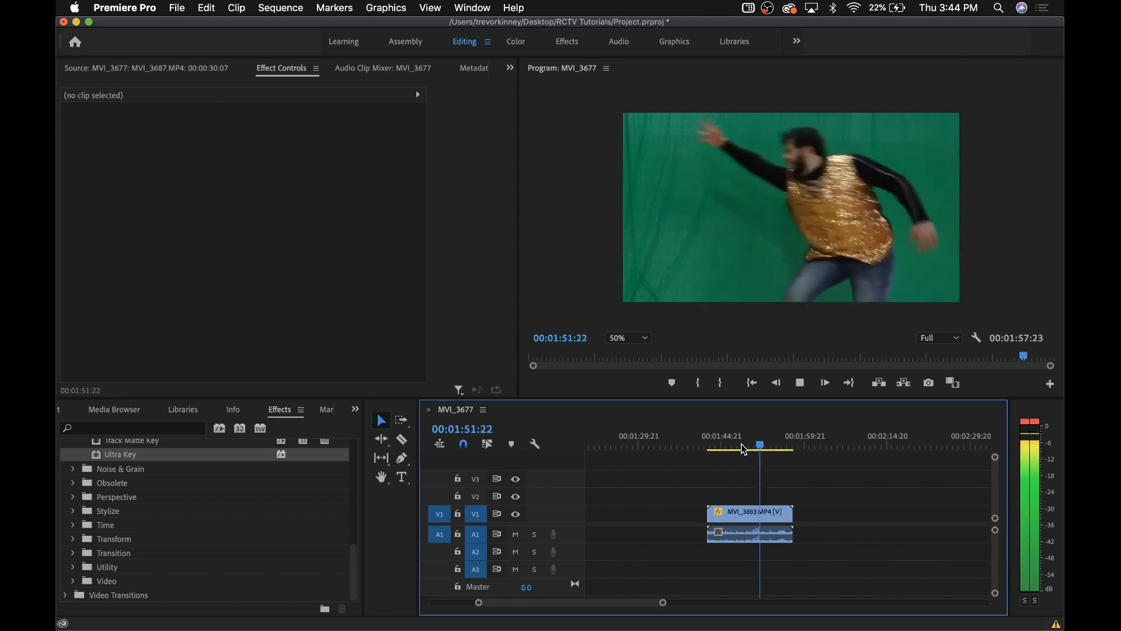
Apply Ultra Key from Video Effects > Keying to clip MVI_3883
{"action": "left_click", "coordinate": [68, 503]}
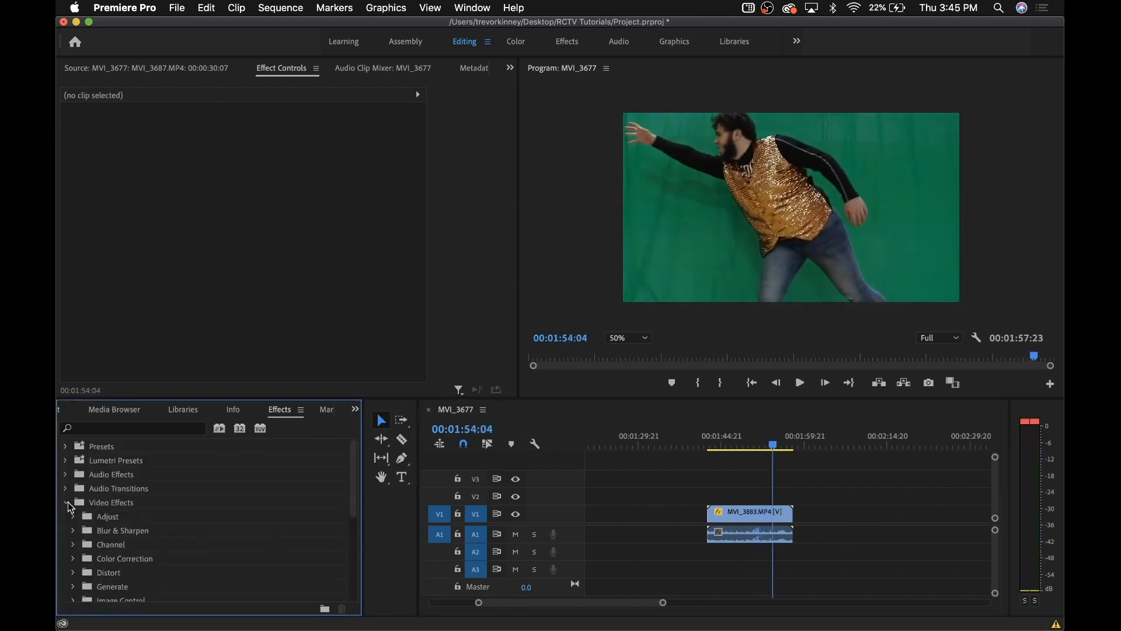
{"action": "scroll", "coordinate": [70, 507], "scroll_direction": "down", "scroll_amount": 3}
{"action": "left_click", "coordinate": [71, 543]}
{"action": "scroll", "coordinate": [71, 546], "scroll_direction": "down", "scroll_amount": 4}
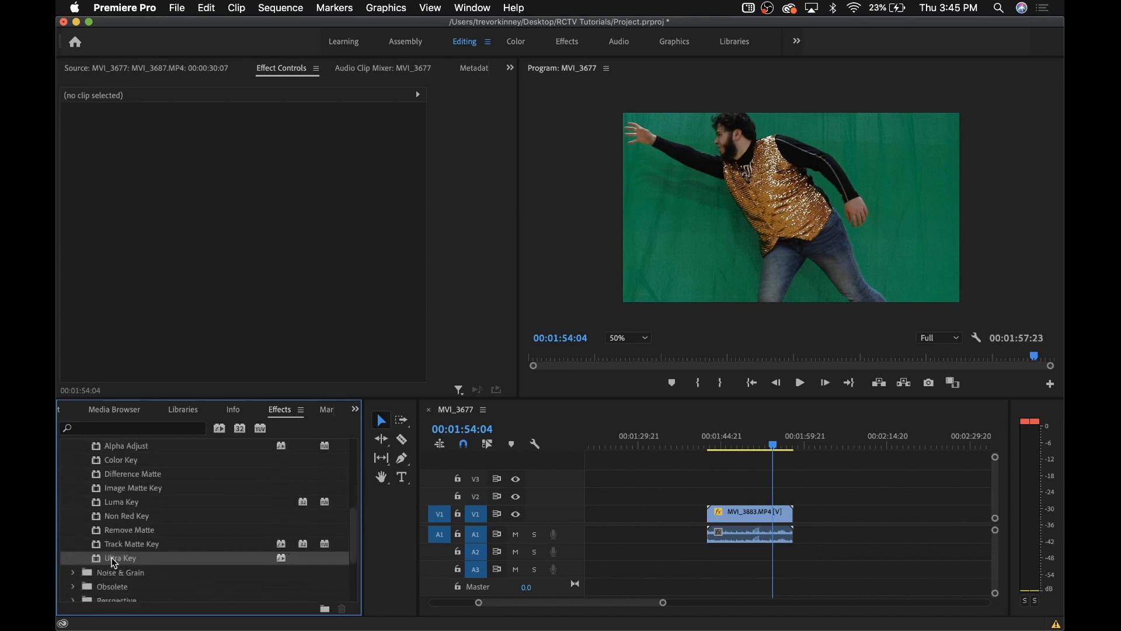
{"action": "left_click_drag", "start_coordinate": [114, 561], "coordinate": [711, 519]}
{"action": "scroll", "coordinate": [260, 268], "scroll_direction": "down", "scroll_amount": 5}
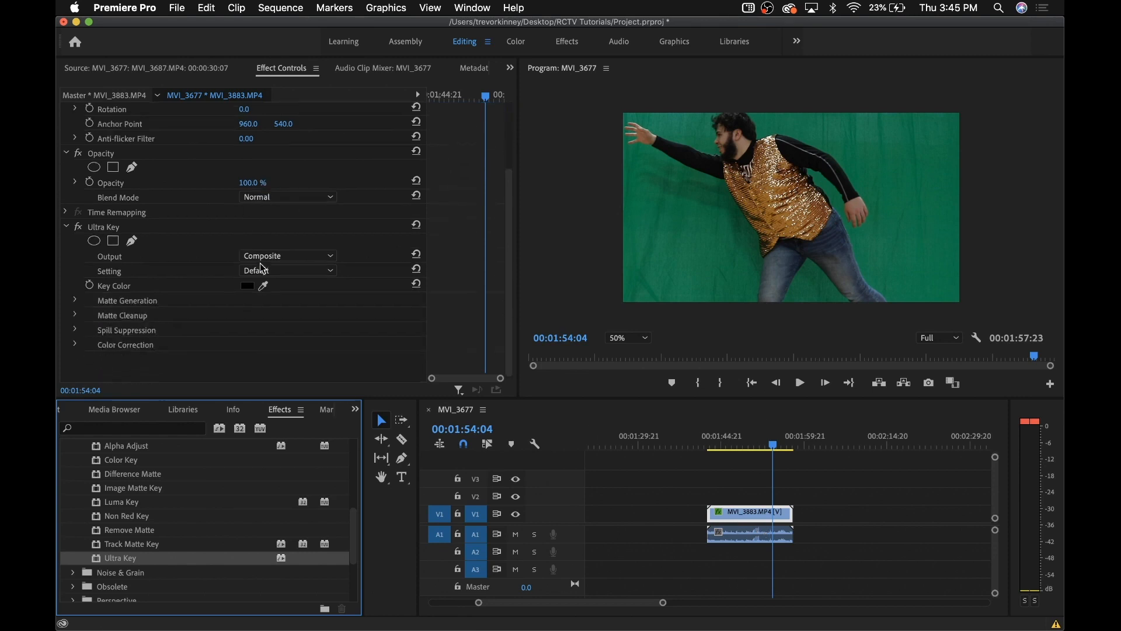
Set the Ultra Key Key Color to a fully saturated bright green matching the backdrop
{"action": "left_click", "coordinate": [263, 285]}
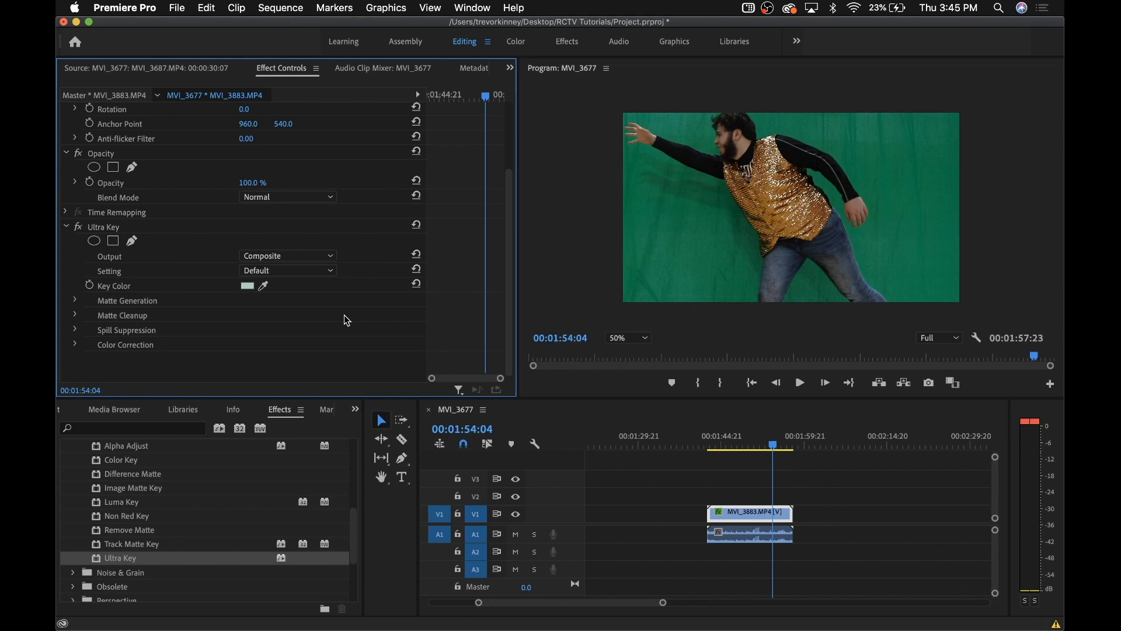
{"action": "left_click", "coordinate": [418, 286]}
{"action": "left_click", "coordinate": [247, 286]}
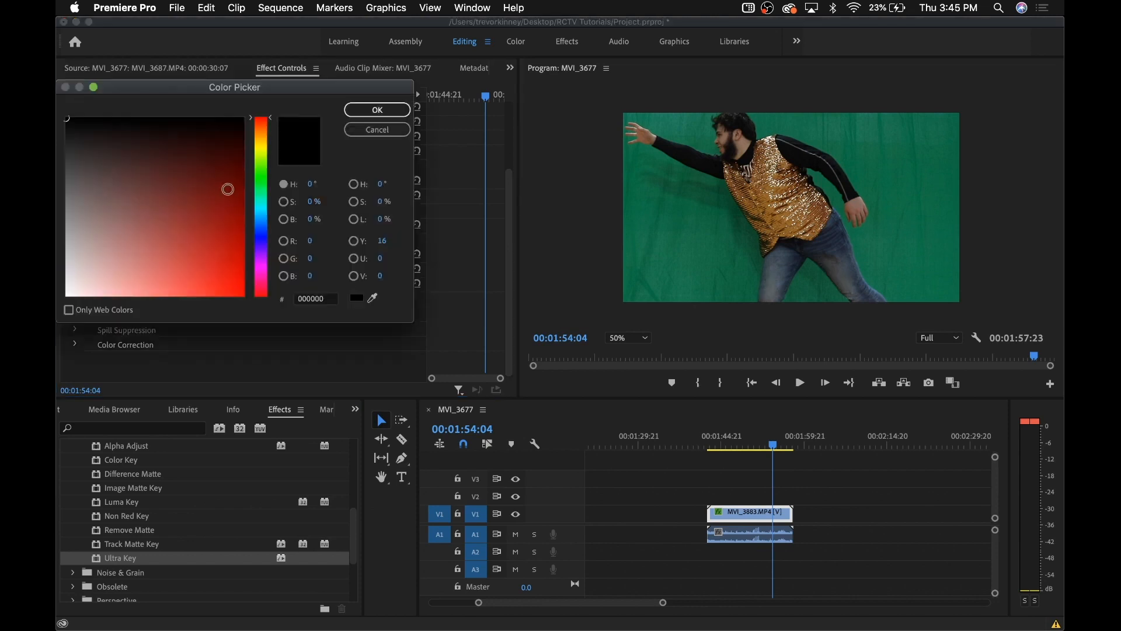
{"action": "left_click", "coordinate": [262, 181]}
{"action": "mouse_move", "coordinate": [217, 212]}
{"action": "left_mouse_down"}
{"action": "mouse_move", "coordinate": [240, 243]}
{"action": "mouse_move", "coordinate": [233, 271]}
{"action": "mouse_move", "coordinate": [233, 221]}
{"action": "left_mouse_up"}
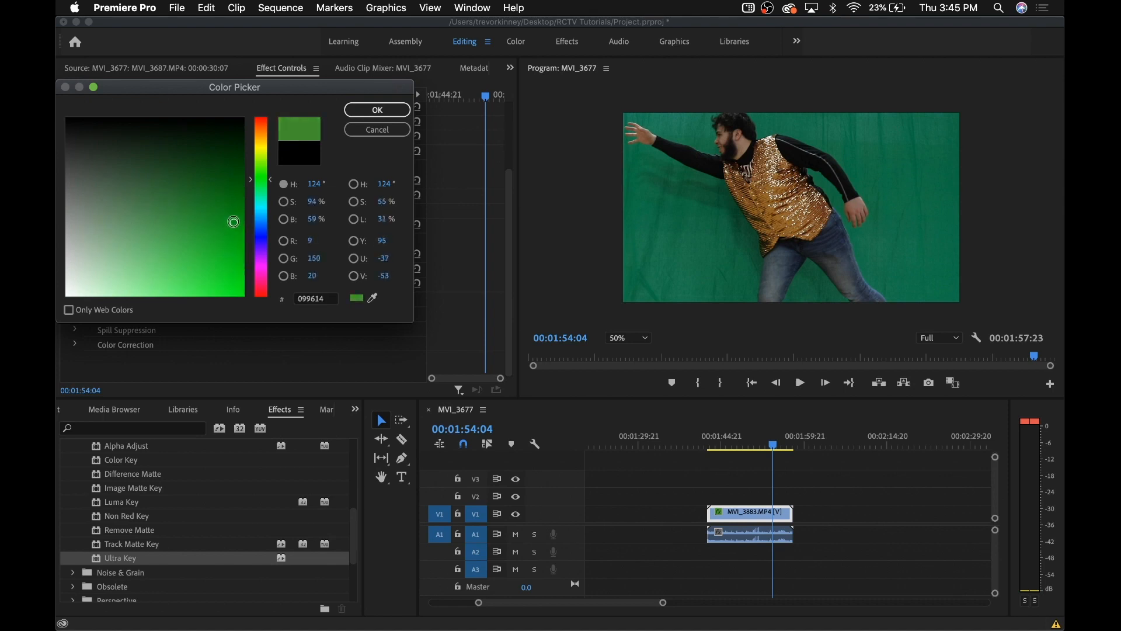
{"action": "left_click", "coordinate": [373, 298]}
{"action": "left_click", "coordinate": [677, 248]}
{"action": "mouse_move", "coordinate": [201, 259]}
{"action": "left_mouse_down"}
{"action": "mouse_move", "coordinate": [248, 265]}
{"action": "mouse_move", "coordinate": [242, 293]}
{"action": "left_mouse_up"}
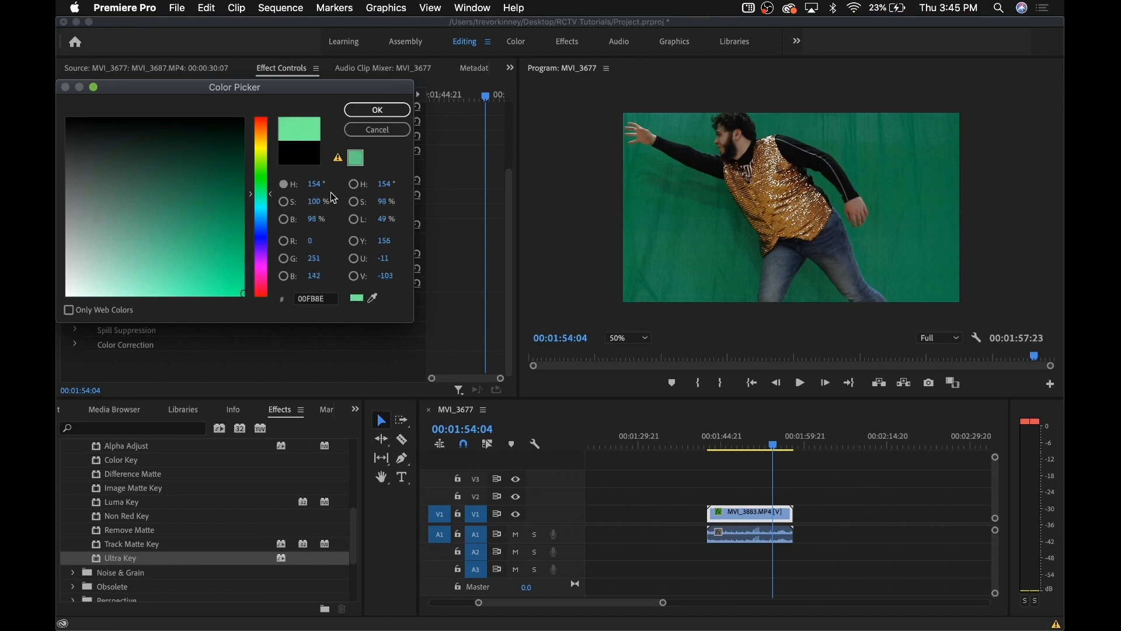
{"action": "left_click", "coordinate": [388, 111]}
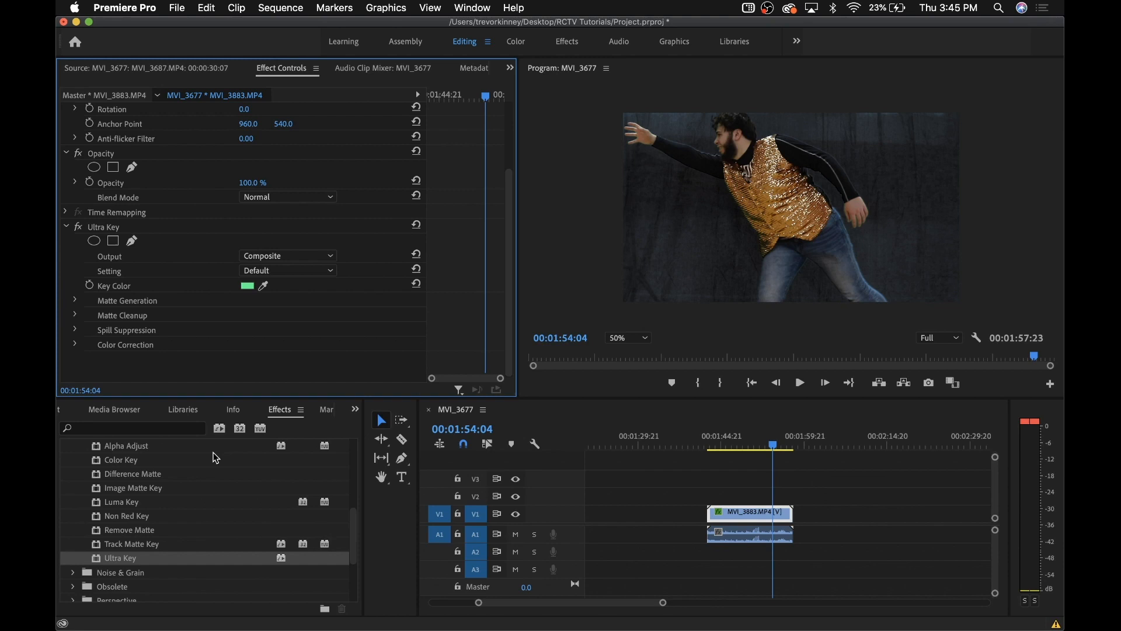
Set Ultra Key Transparency 21, Shadow 98, Pedestal 99, Choke 0, and move MVI_3883.MP4 to V2
{"action": "left_click", "coordinate": [74, 301]}
{"action": "mouse_move", "coordinate": [245, 242]}
{"action": "left_mouse_down"}
{"action": "mouse_move", "coordinate": [272, 242]}
{"action": "mouse_move", "coordinate": [260, 242]}
{"action": "left_mouse_up"}
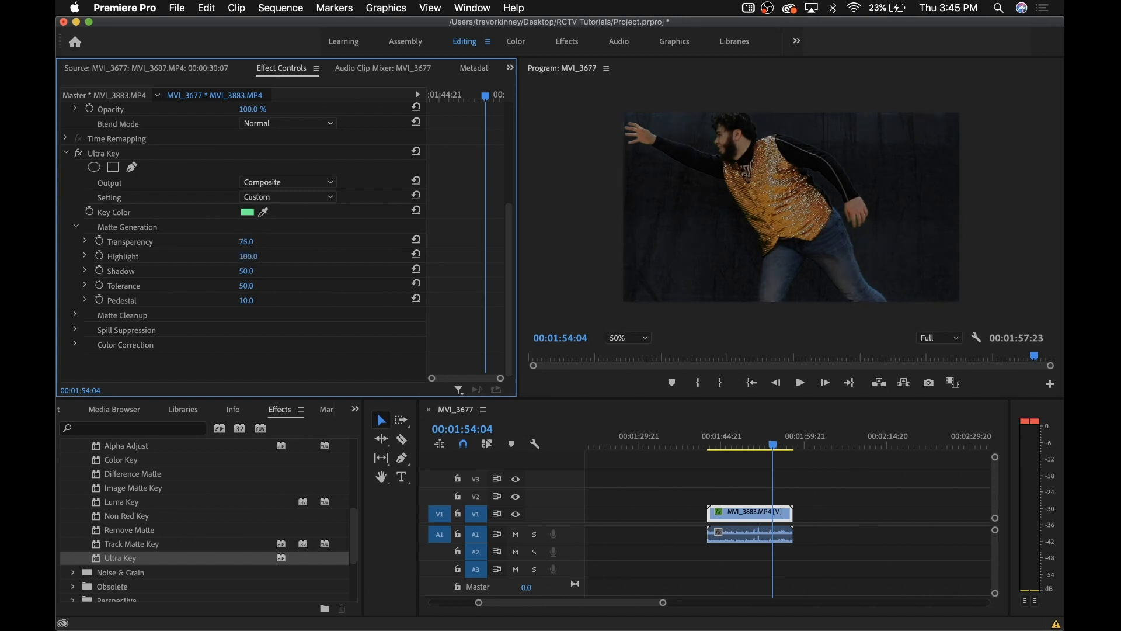
{"action": "mouse_move", "coordinate": [245, 272]}
{"action": "left_mouse_down"}
{"action": "mouse_move", "coordinate": [274, 271]}
{"action": "mouse_move", "coordinate": [233, 272]}
{"action": "mouse_move", "coordinate": [257, 272]}
{"action": "mouse_move", "coordinate": [247, 271]}
{"action": "left_mouse_up"}
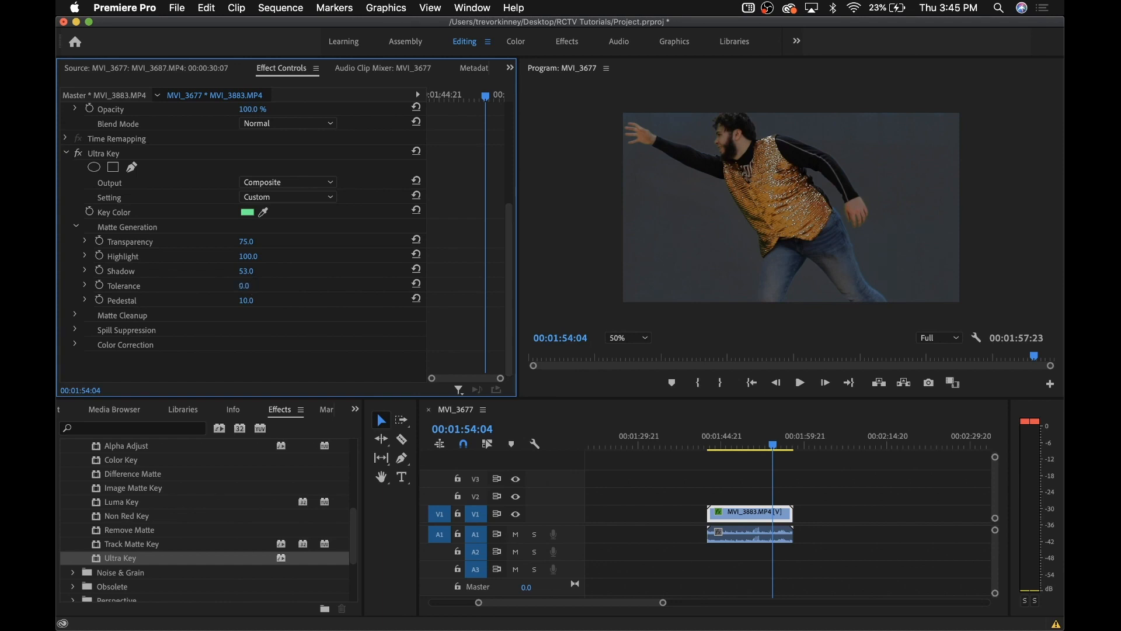
{"action": "left_click_drag", "start_coordinate": [246, 300], "coordinate": [240, 300]}
{"action": "left_click", "coordinate": [75, 315]}
{"action": "mouse_move", "coordinate": [245, 330]}
{"action": "left_mouse_down"}
{"action": "mouse_move", "coordinate": [274, 330]}
{"action": "mouse_move", "coordinate": [248, 331]}
{"action": "mouse_move", "coordinate": [260, 347]}
{"action": "mouse_move", "coordinate": [247, 347]}
{"action": "left_mouse_up"}
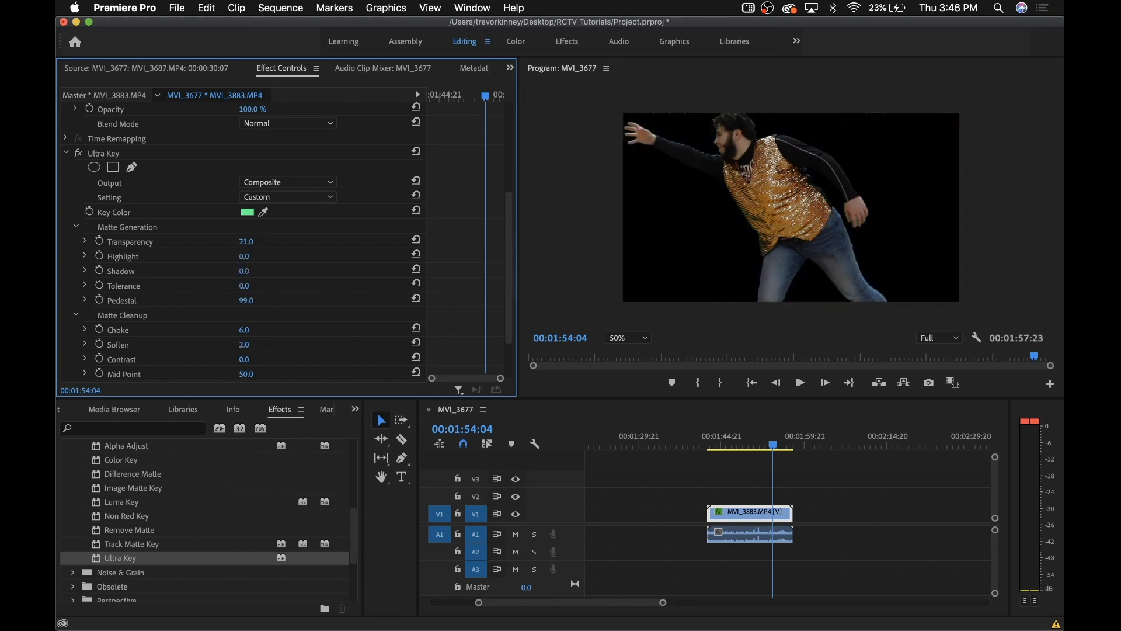
{"action": "mouse_move", "coordinate": [248, 330]}
{"action": "left_mouse_down"}
{"action": "mouse_move", "coordinate": [303, 330]}
{"action": "mouse_move", "coordinate": [240, 330]}
{"action": "left_mouse_up"}
{"action": "left_click", "coordinate": [730, 519]}
{"action": "left_click_drag", "start_coordinate": [731, 519], "coordinate": [731, 501]}
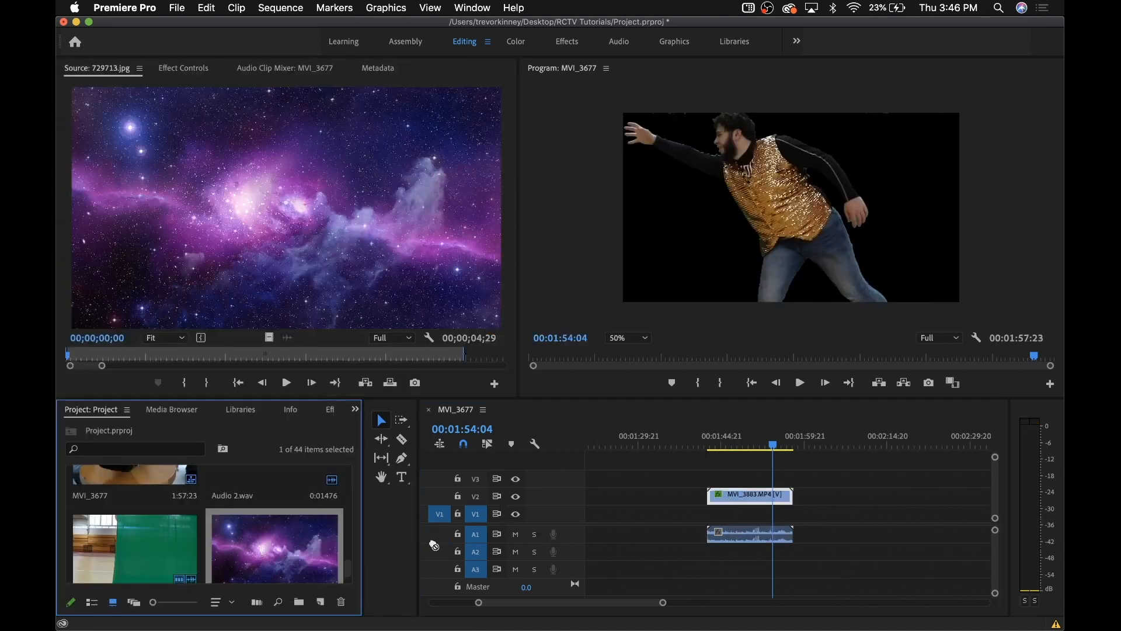
Place 729713.jpg on V1 beneath MVI_3883.MP4 and preview near 00:01:52 over space
{"action": "left_click_drag", "start_coordinate": [274, 545], "coordinate": [801, 515]}
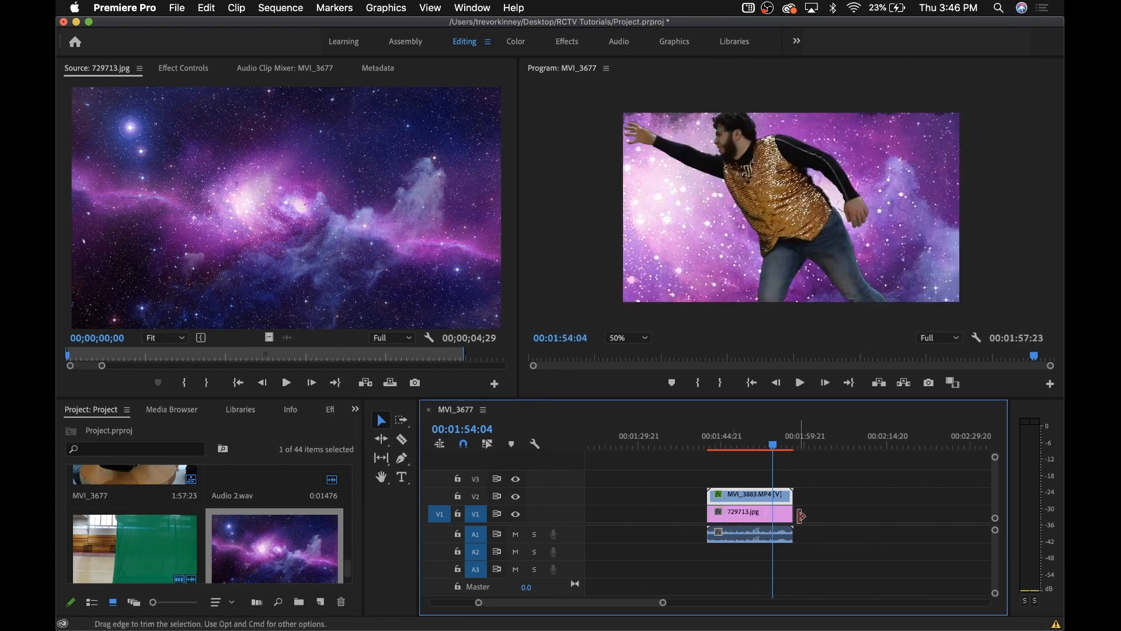
{"action": "left_click", "coordinate": [764, 436]}
{"action": "left_click_drag", "start_coordinate": [766, 437], "coordinate": [769, 438]}
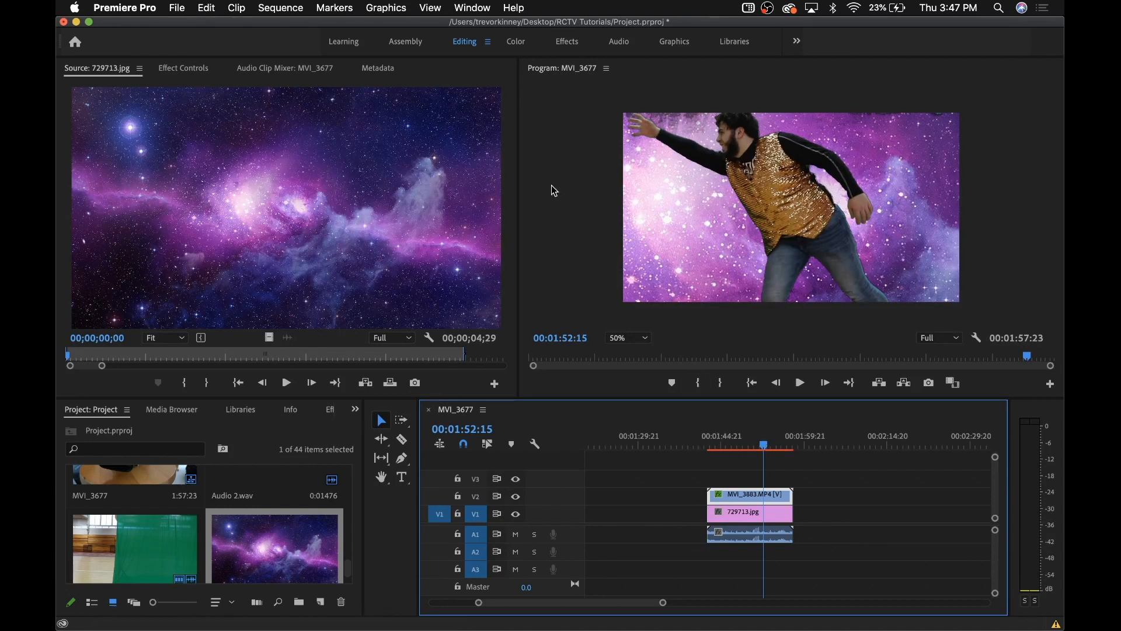
{"action": "left_click", "coordinate": [274, 6]}
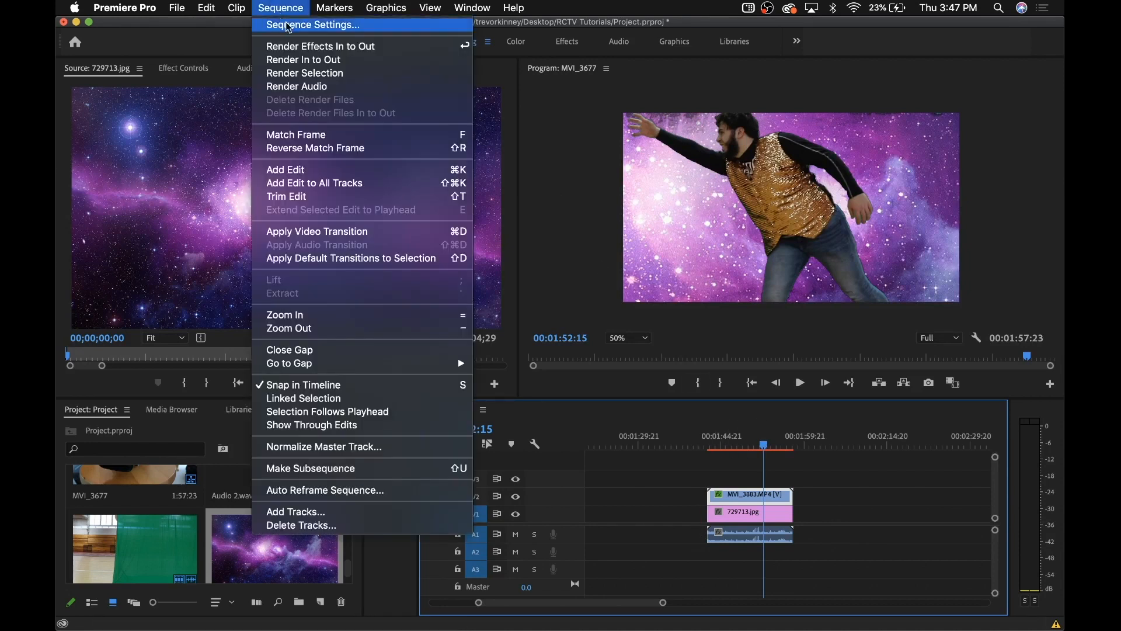
Render the sequence In to Out and scrub further along to preview the rendered edit
{"action": "left_click", "coordinate": [362, 61]}
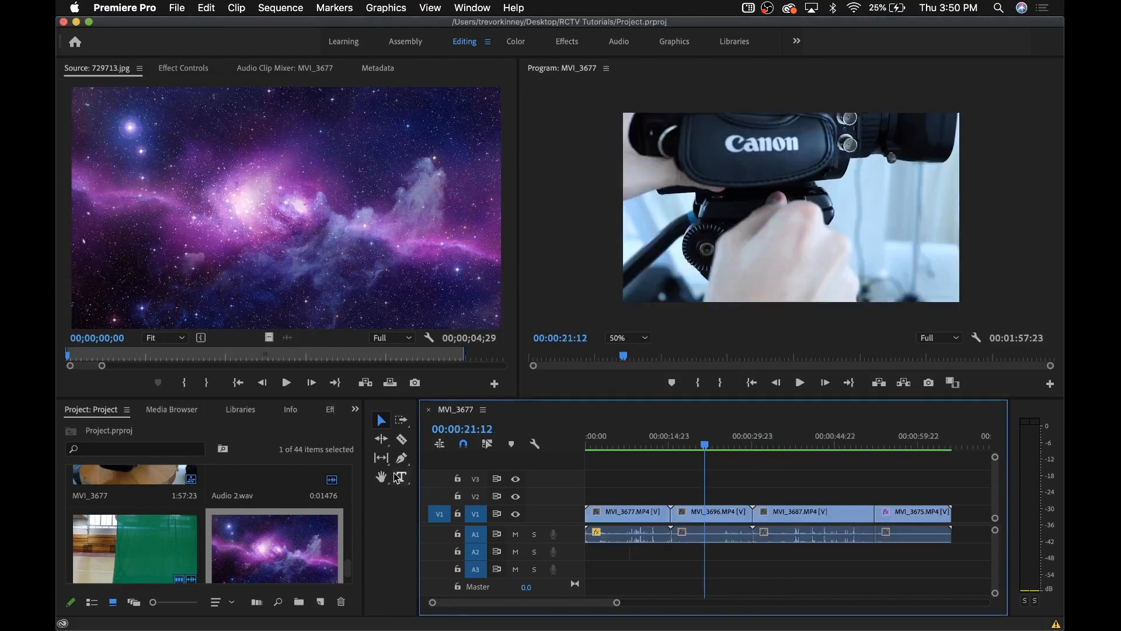
{"action": "mouse_move", "coordinate": [809, 447]}
{"action": "left_mouse_down"}
{"action": "mouse_move", "coordinate": [834, 451]}
{"action": "mouse_move", "coordinate": [820, 451]}
{"action": "left_mouse_up"}
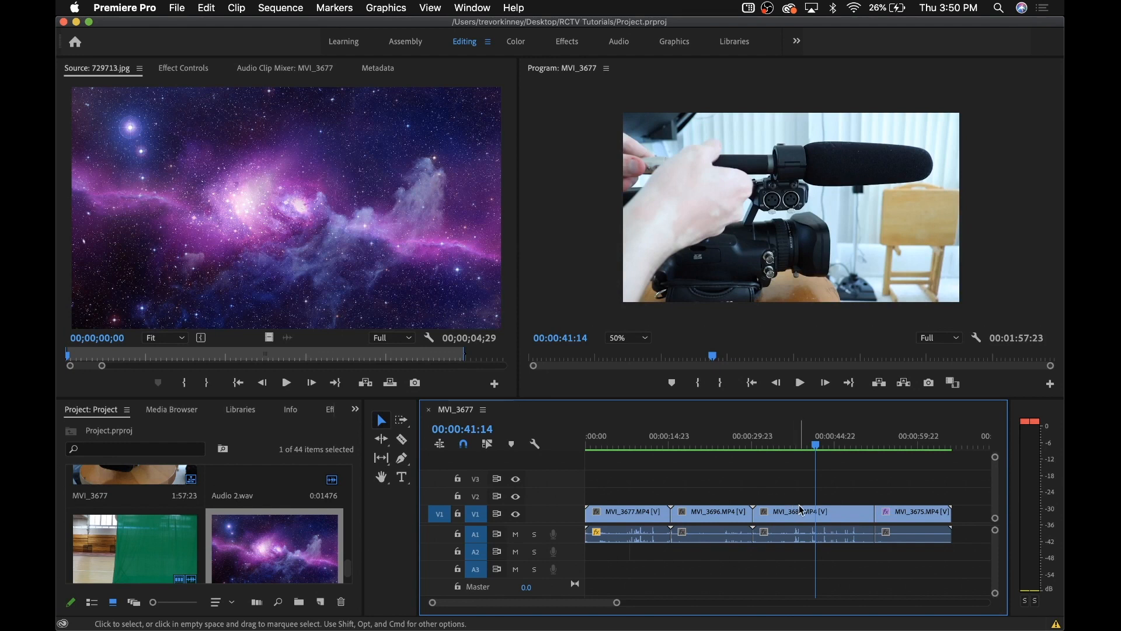
{"action": "left_click", "coordinate": [178, 7]}
{"action": "mouse_move", "coordinate": [182, 24]}
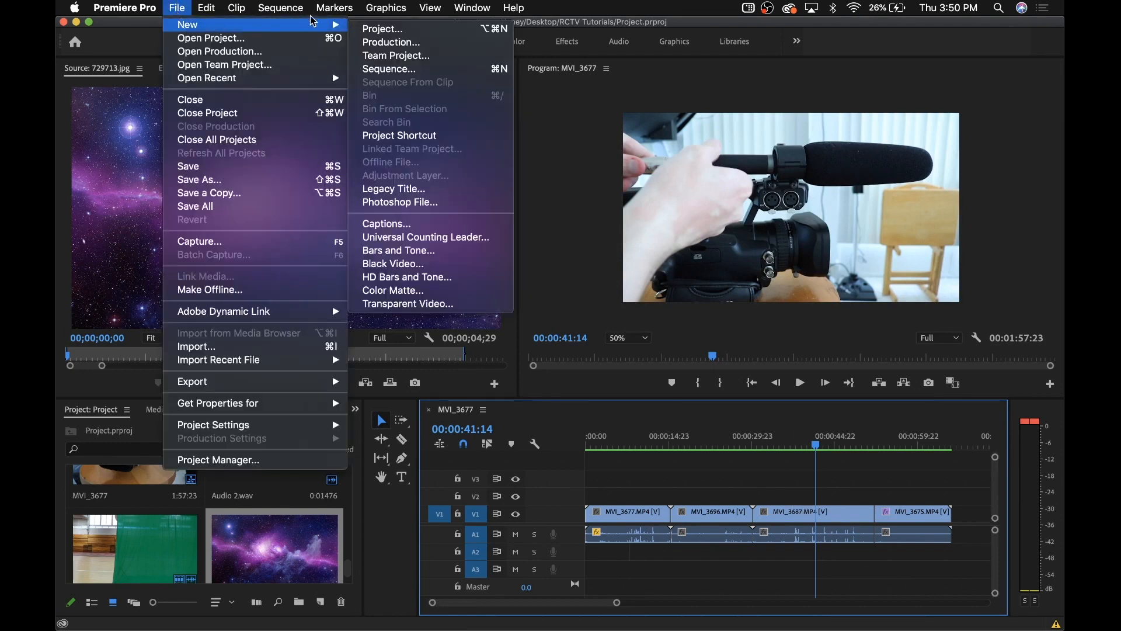
Create a legacy title named 'text' reading 'insert text here' and close the title editor
{"action": "left_click", "coordinate": [435, 189]}
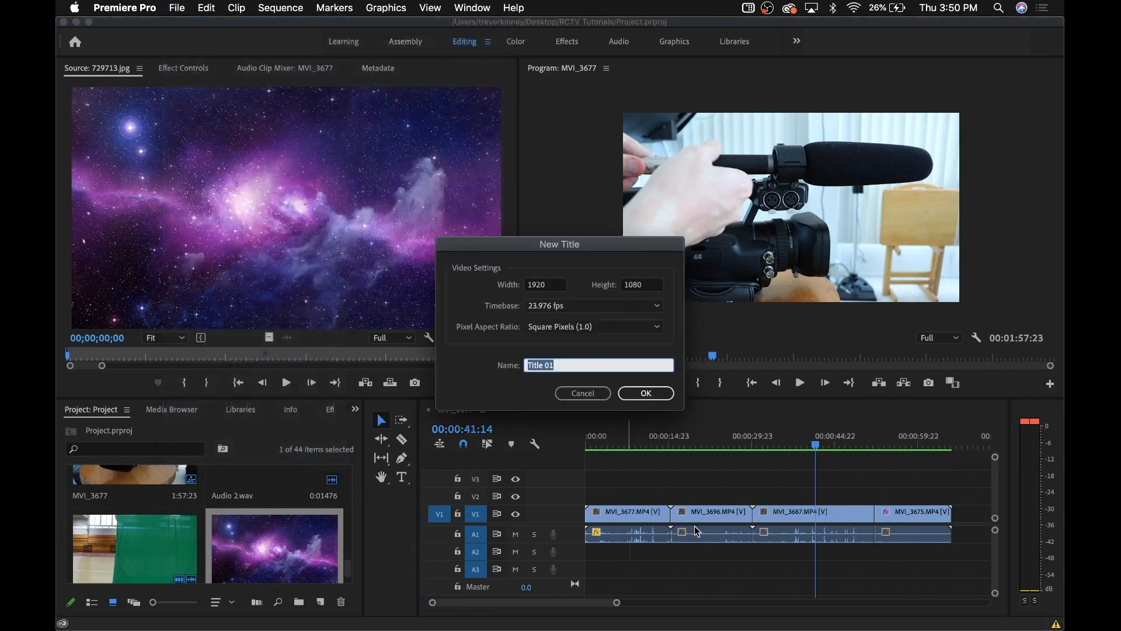
{"action": "type", "text": "text"}
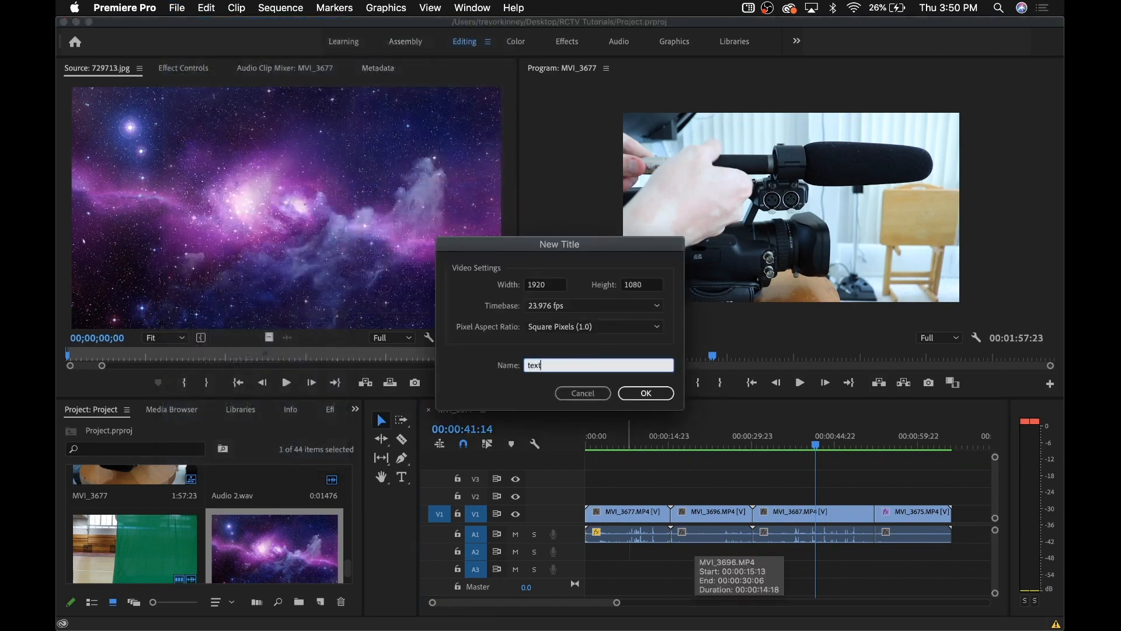
{"action": "key", "text": "Return"}
{"action": "left_click", "coordinate": [646, 392]}
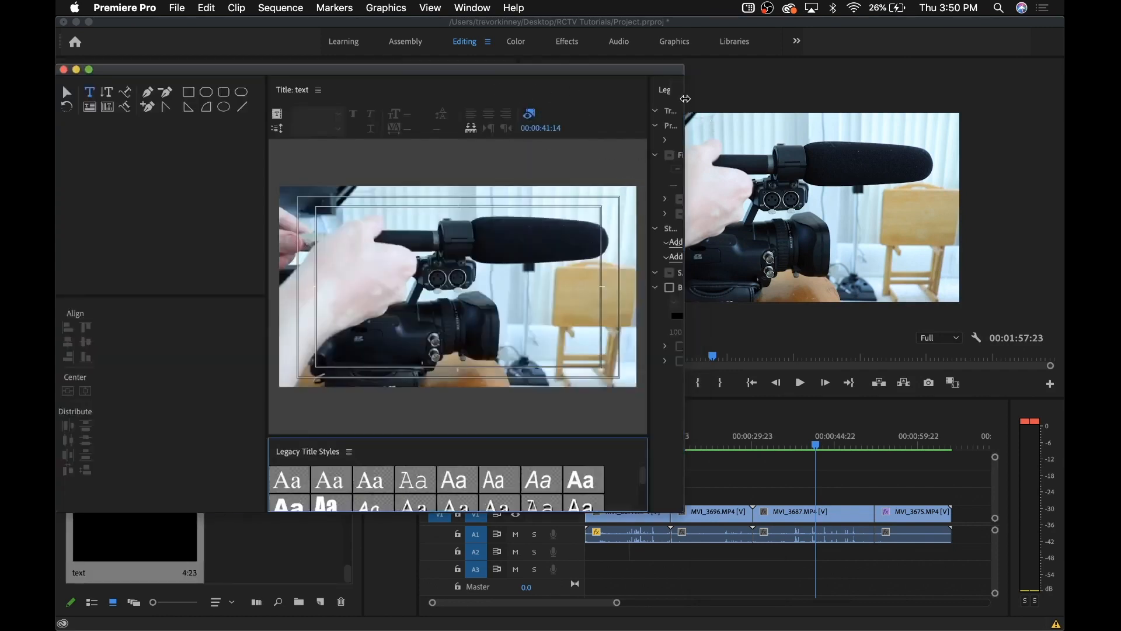
{"action": "left_click_drag", "start_coordinate": [686, 99], "coordinate": [886, 99]}
{"action": "left_click_drag", "start_coordinate": [335, 158], "coordinate": [87, 158]}
{"action": "left_click_drag", "start_coordinate": [106, 161], "coordinate": [125, 161]}
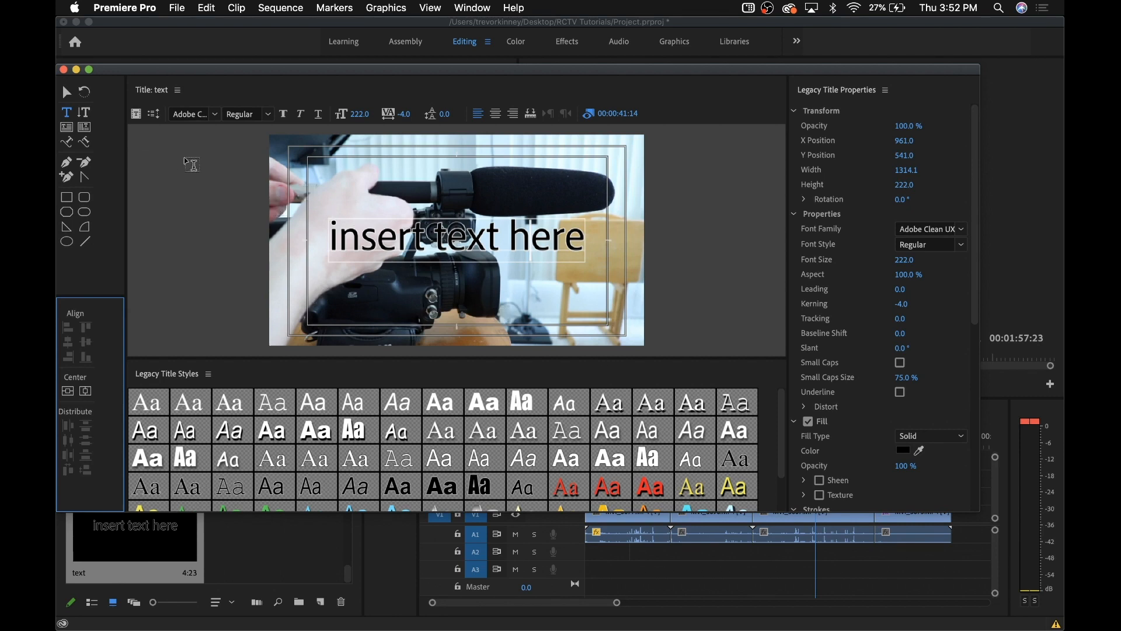
{"action": "left_click", "coordinate": [64, 69]}
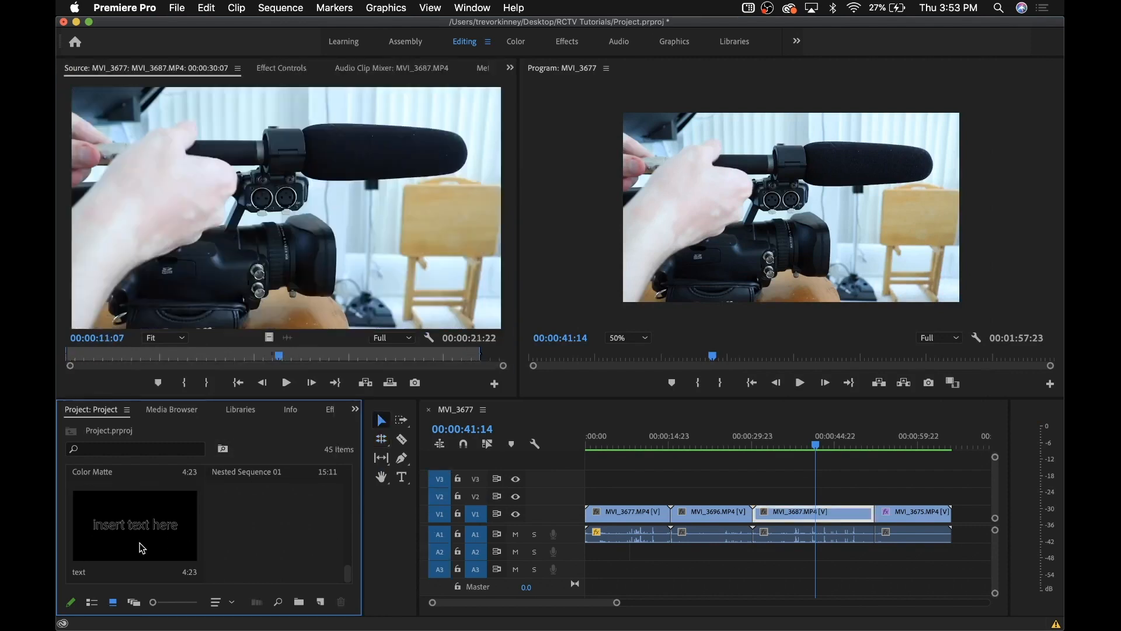
Place the 'text' title on V2 above the video and save Project.prproj
{"action": "left_click_drag", "start_coordinate": [138, 543], "coordinate": [825, 497]}
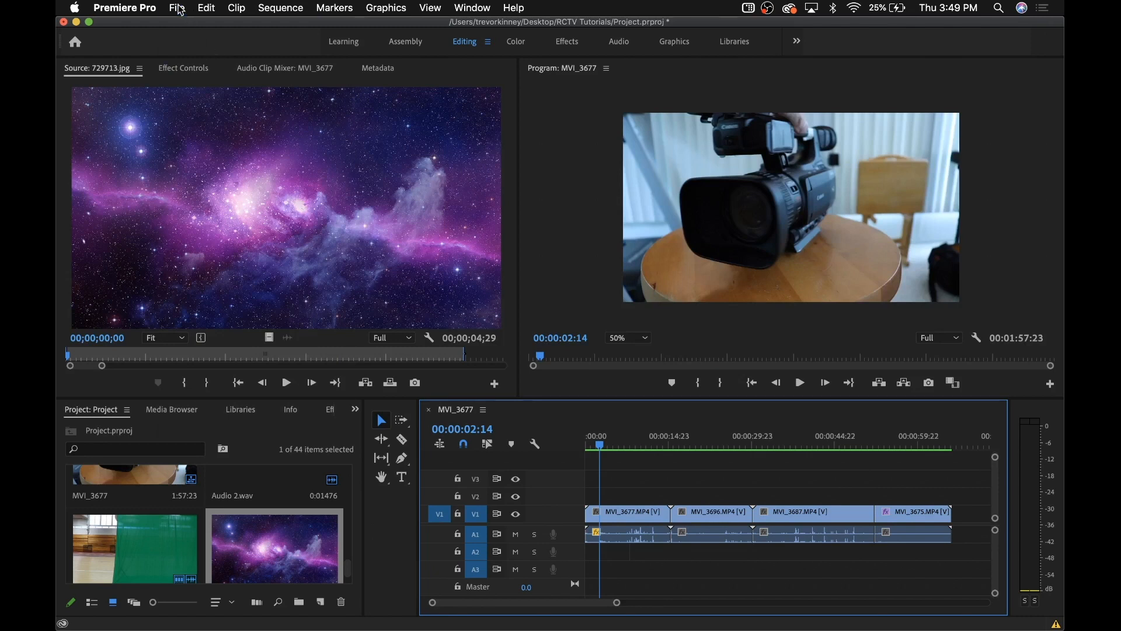
{"action": "left_click", "coordinate": [180, 10]}
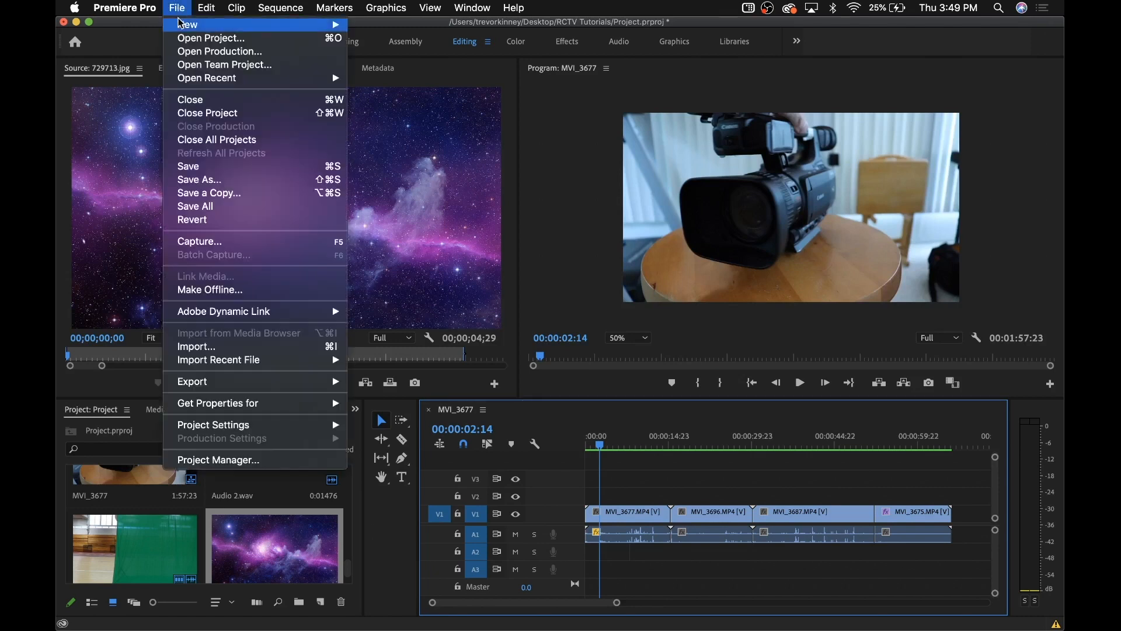
{"action": "left_click", "coordinate": [207, 169]}
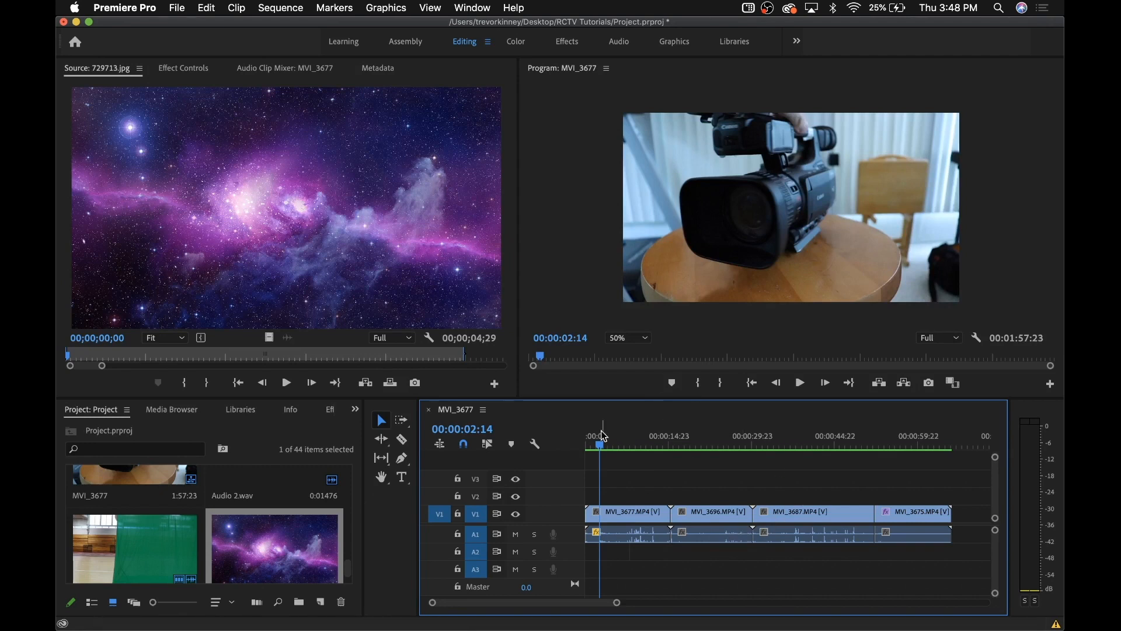
Open Export Settings for the MVI_3677 sequence from File > Export > Media
{"action": "left_click", "coordinate": [175, 7]}
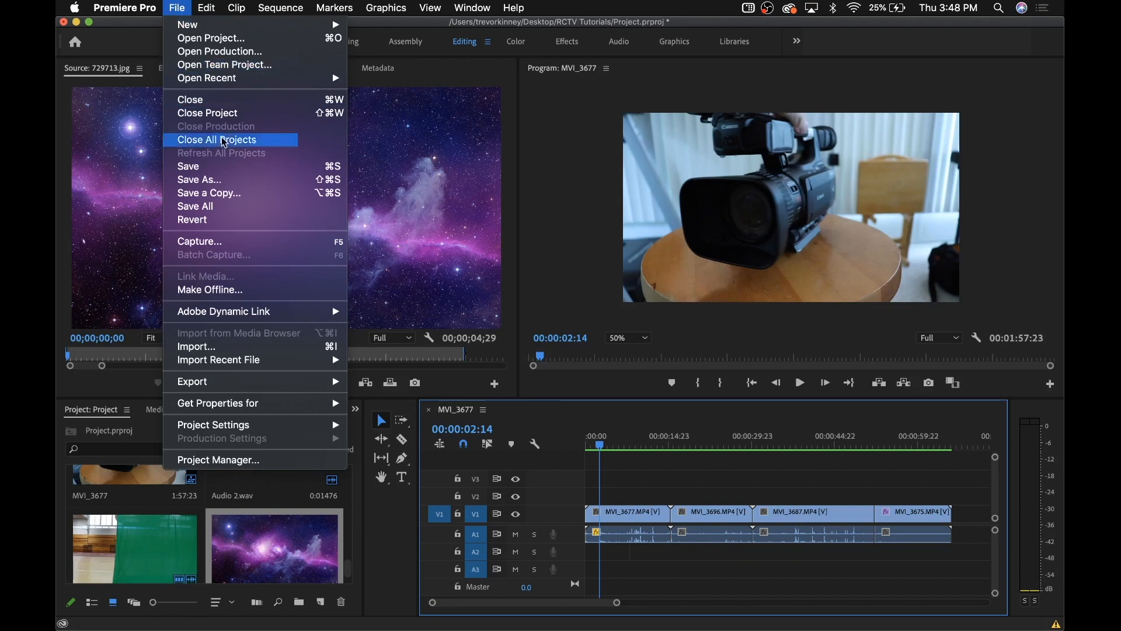
{"action": "mouse_move", "coordinate": [251, 383]}
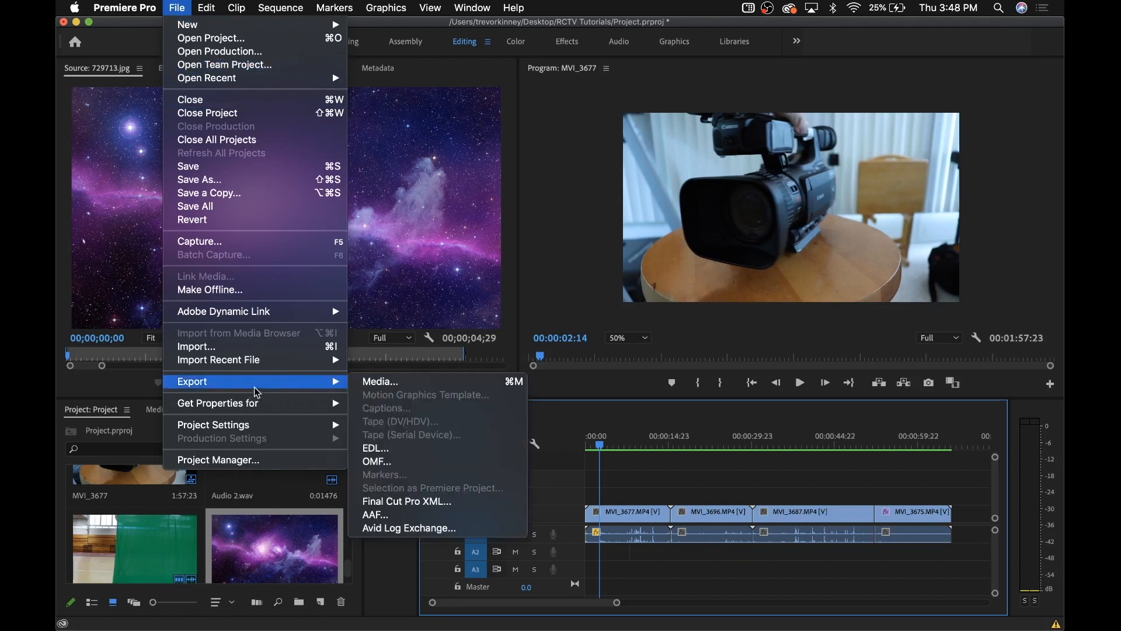
{"action": "left_click", "coordinate": [372, 384]}
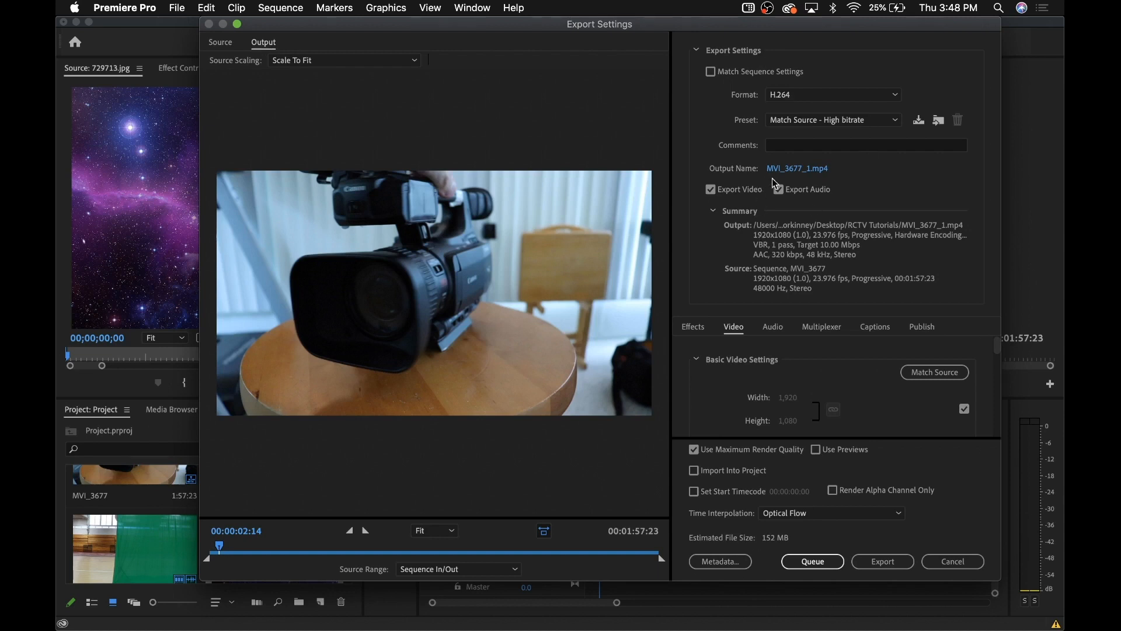
Rename the H.264 output to My Movie.mp4 in the RCTV Tutorials folder
{"action": "left_click", "coordinate": [795, 169]}
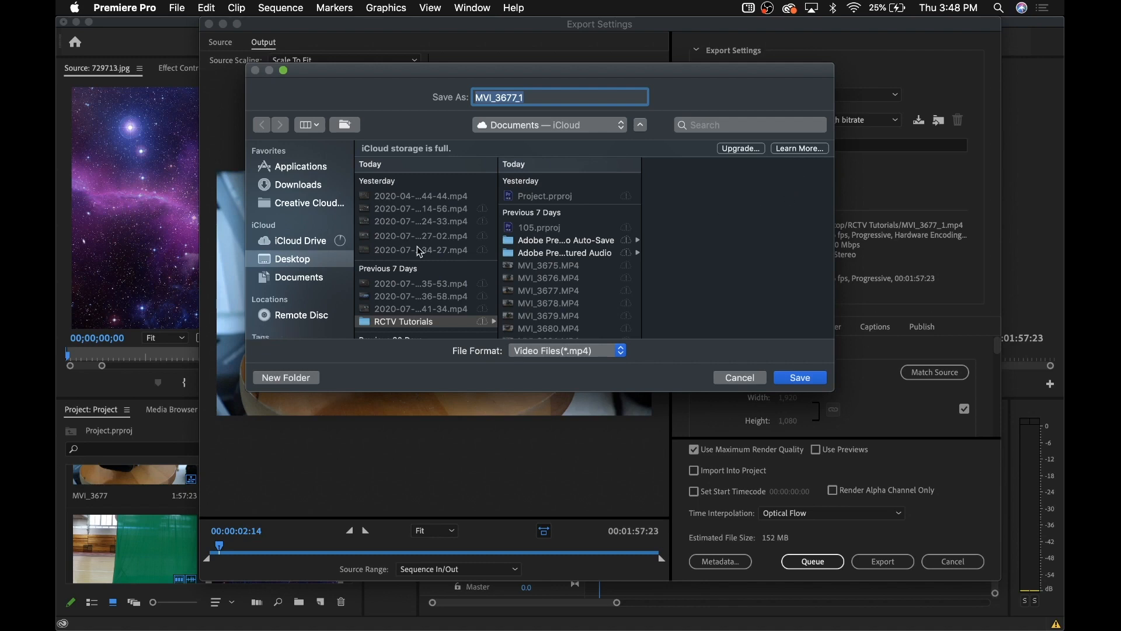
{"action": "scroll", "coordinate": [443, 292], "scroll_direction": "down", "scroll_amount": 2}
{"action": "type", "text": "My Movie"}
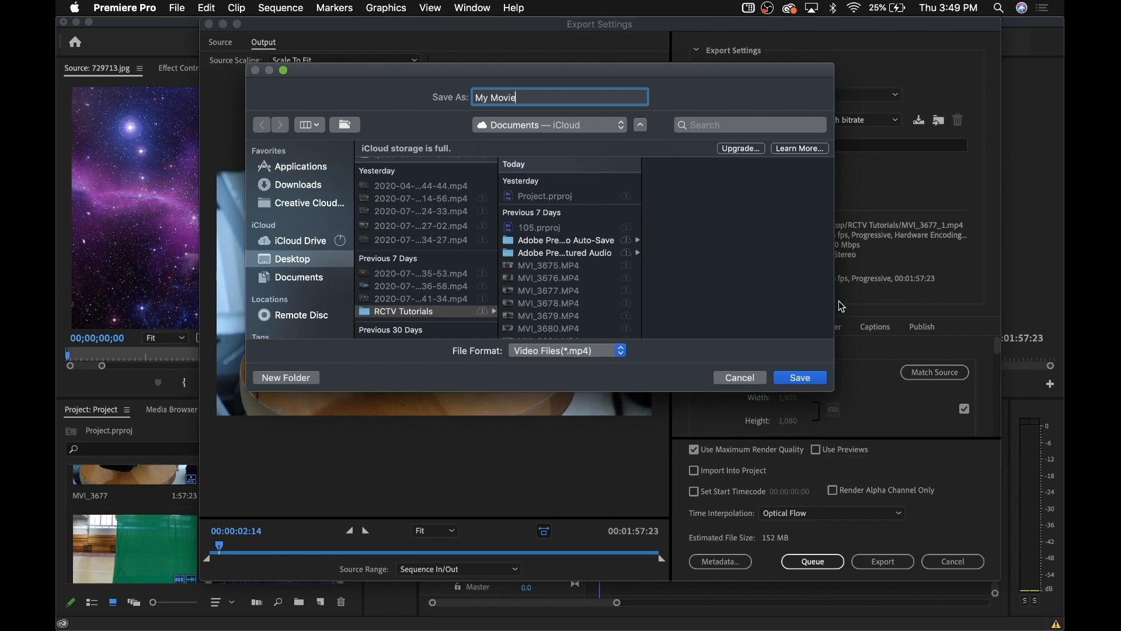
{"action": "left_click", "coordinate": [809, 376]}
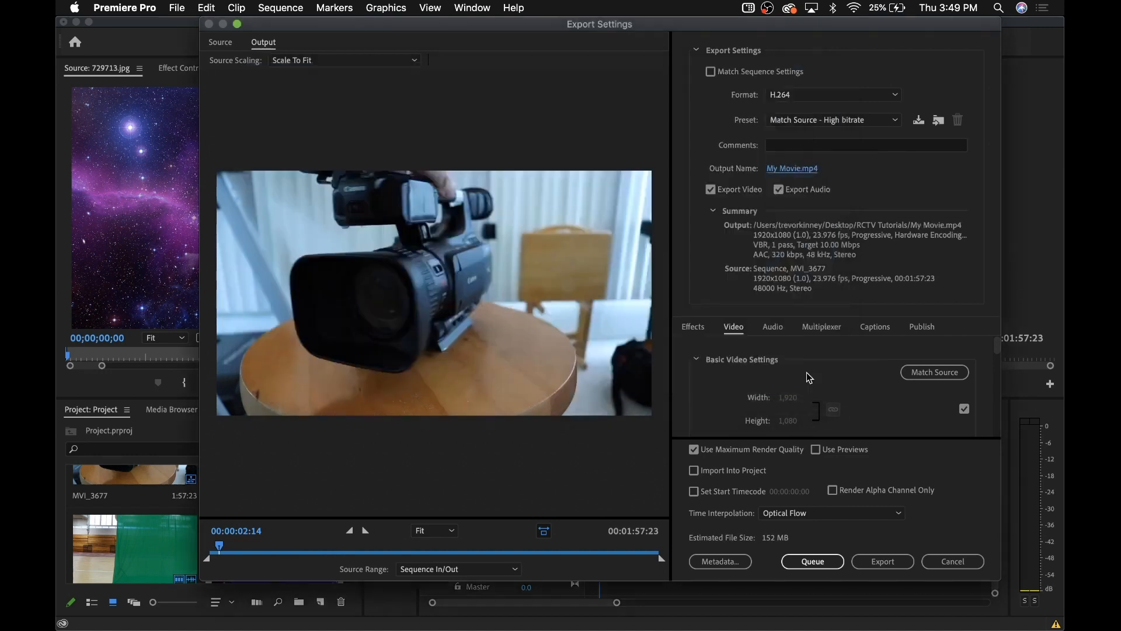
Start encoding the sequence as the 1920x1080 H.264 My Movie.mp4
{"action": "scroll", "coordinate": [850, 369], "scroll_direction": "down", "scroll_amount": 5}
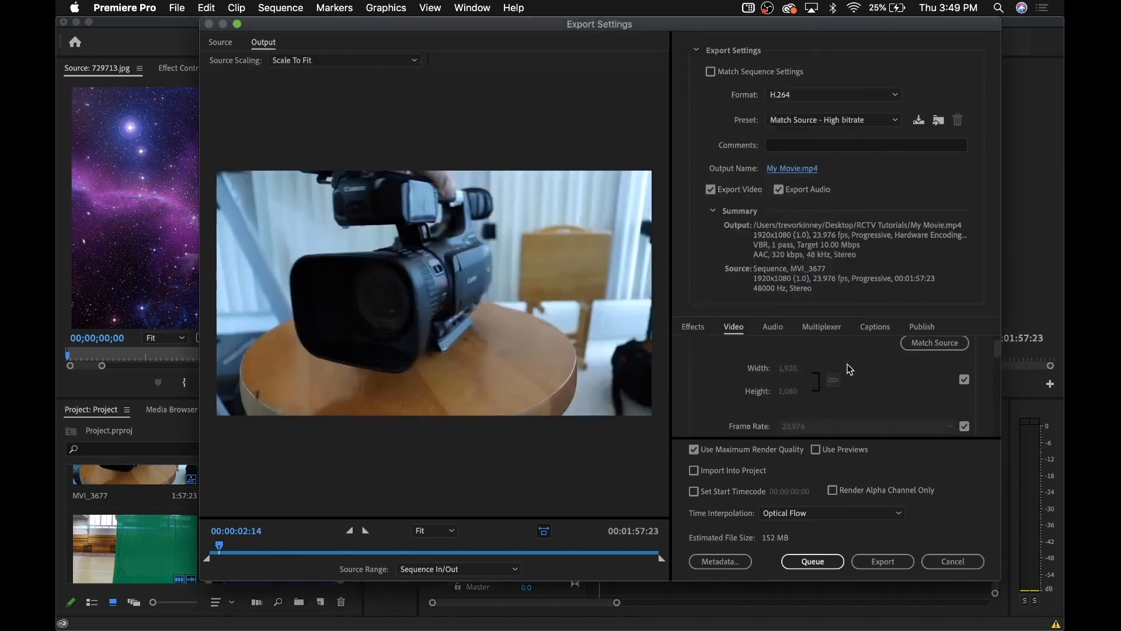
{"action": "scroll", "coordinate": [866, 406], "scroll_direction": "up", "scroll_amount": 5}
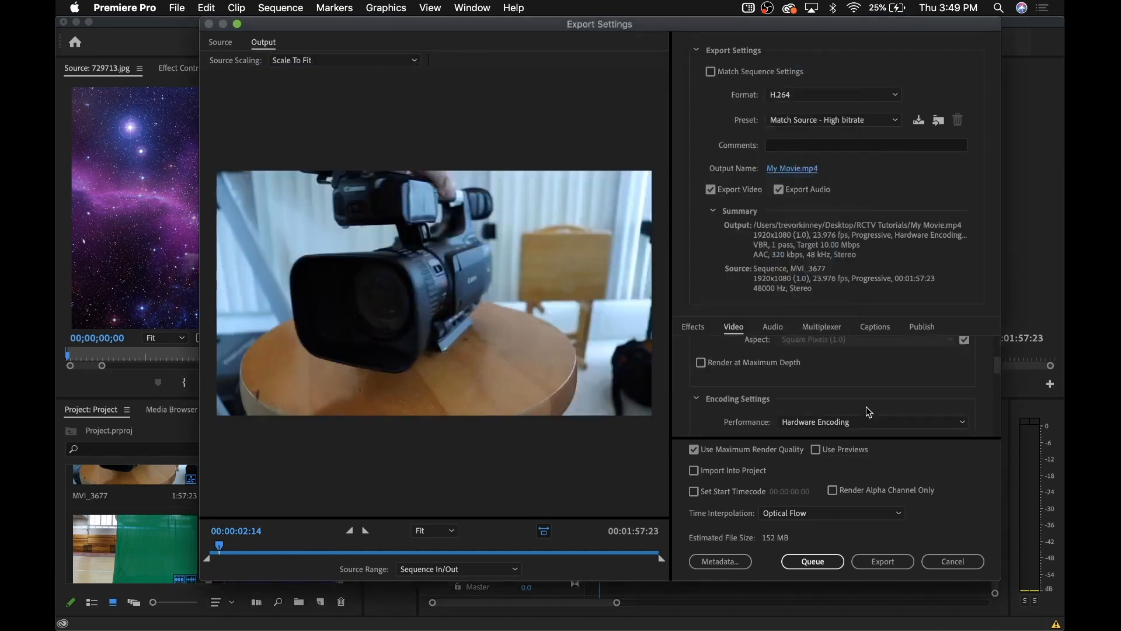
{"action": "left_click", "coordinate": [900, 567]}
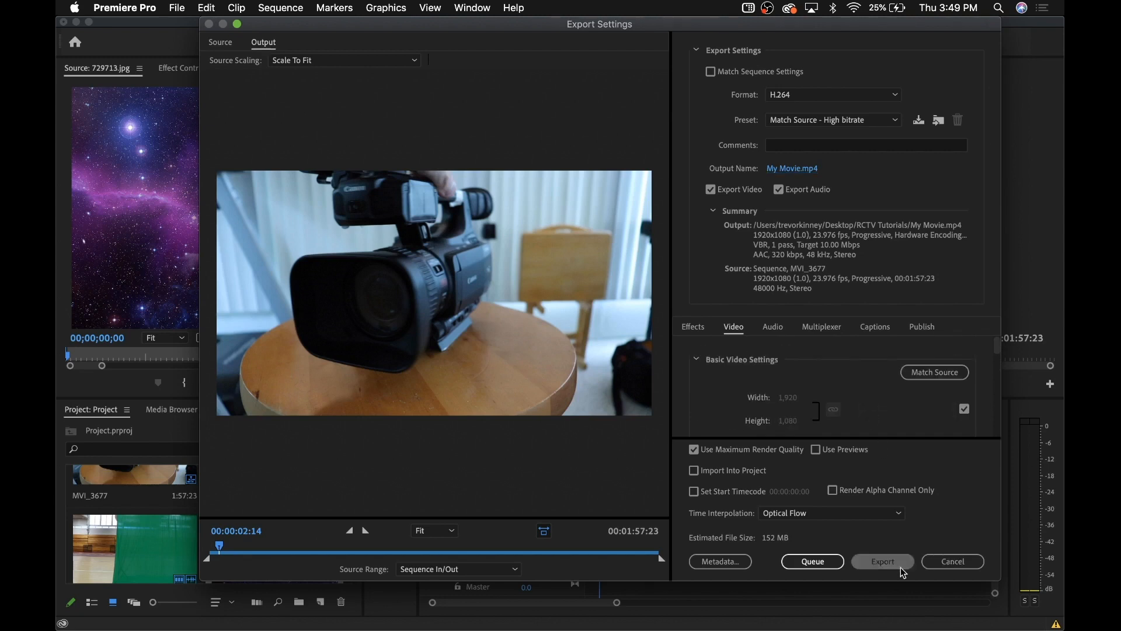